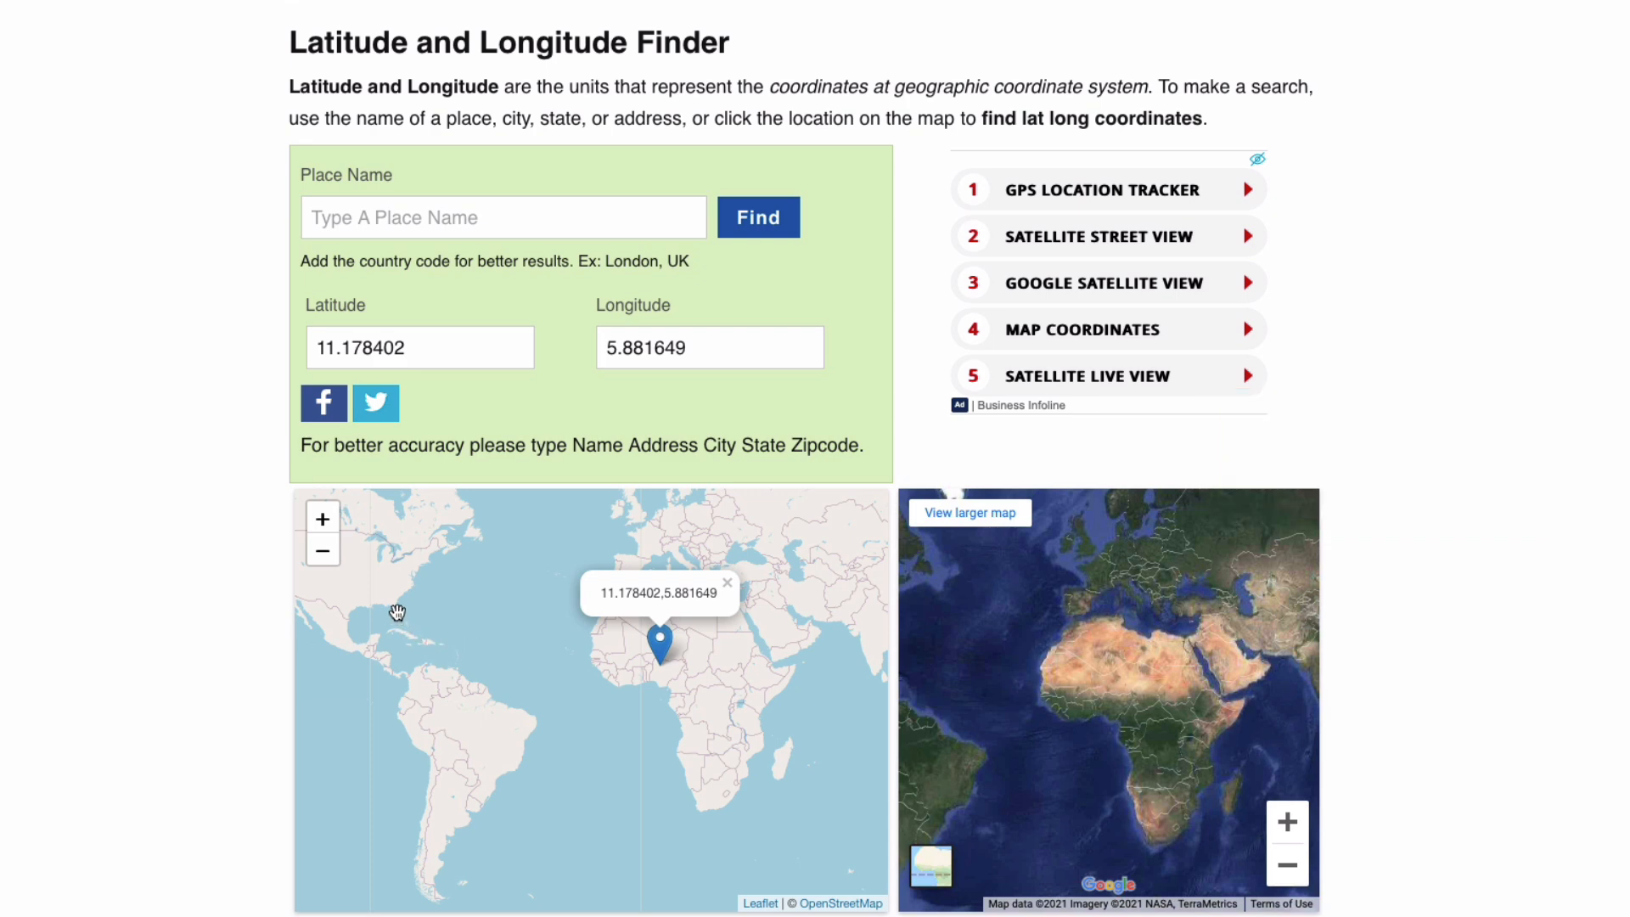
Pick a point in the southeastern United States on the map to get its latitude and longitude
click(394, 605)
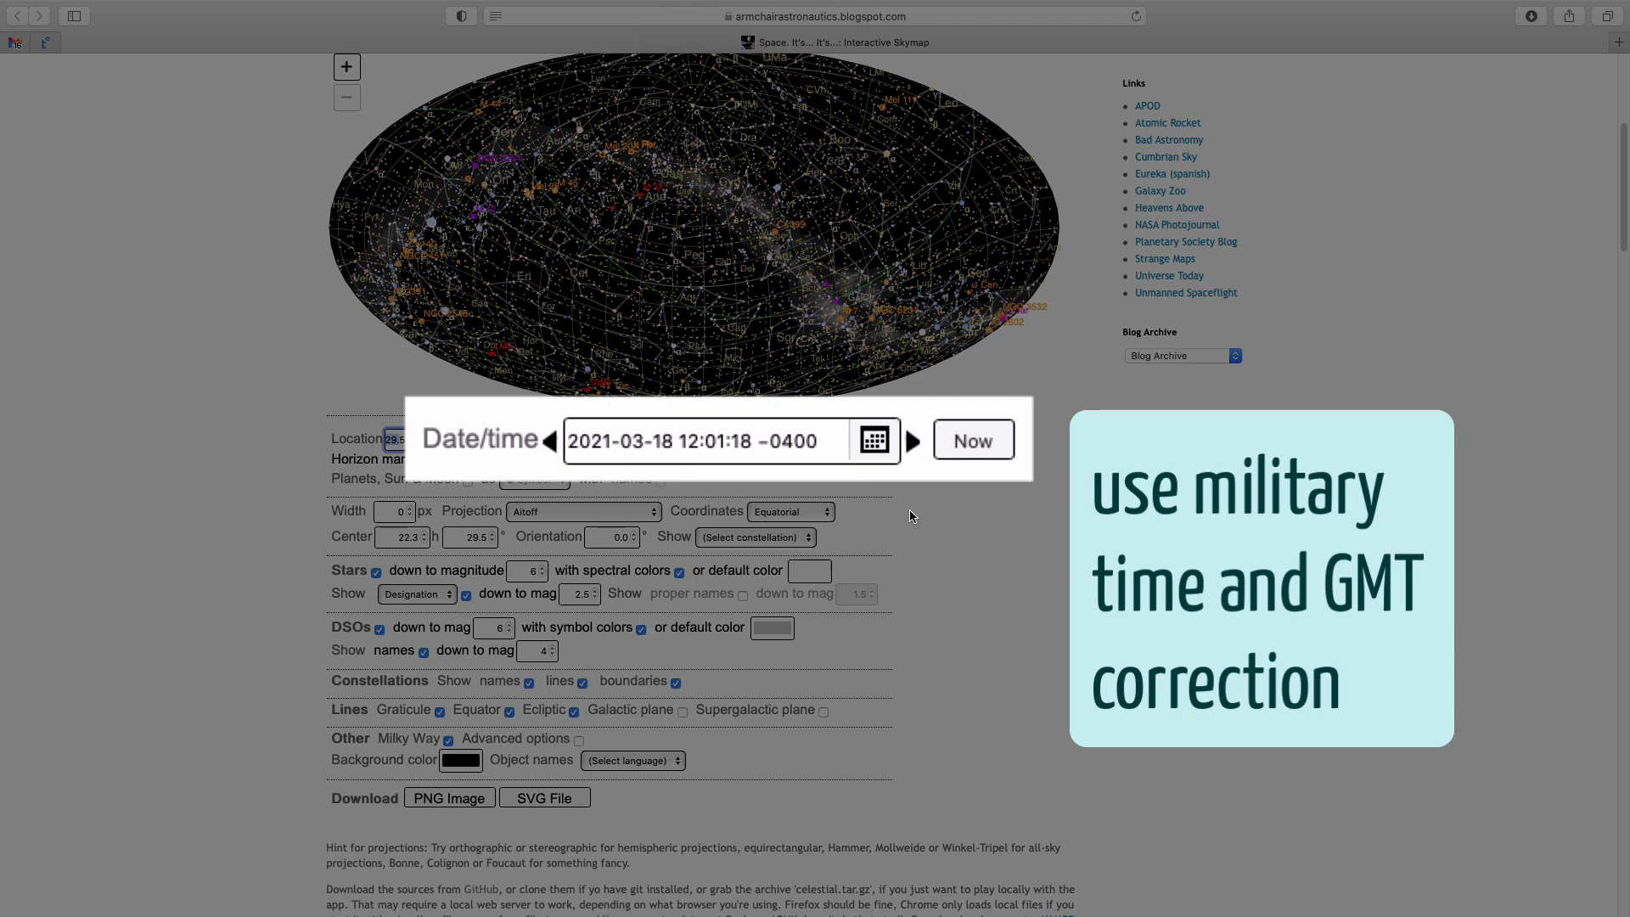
Set the sky map's date and time to the current moment, keeping the calendar year at 2021
click(975, 448)
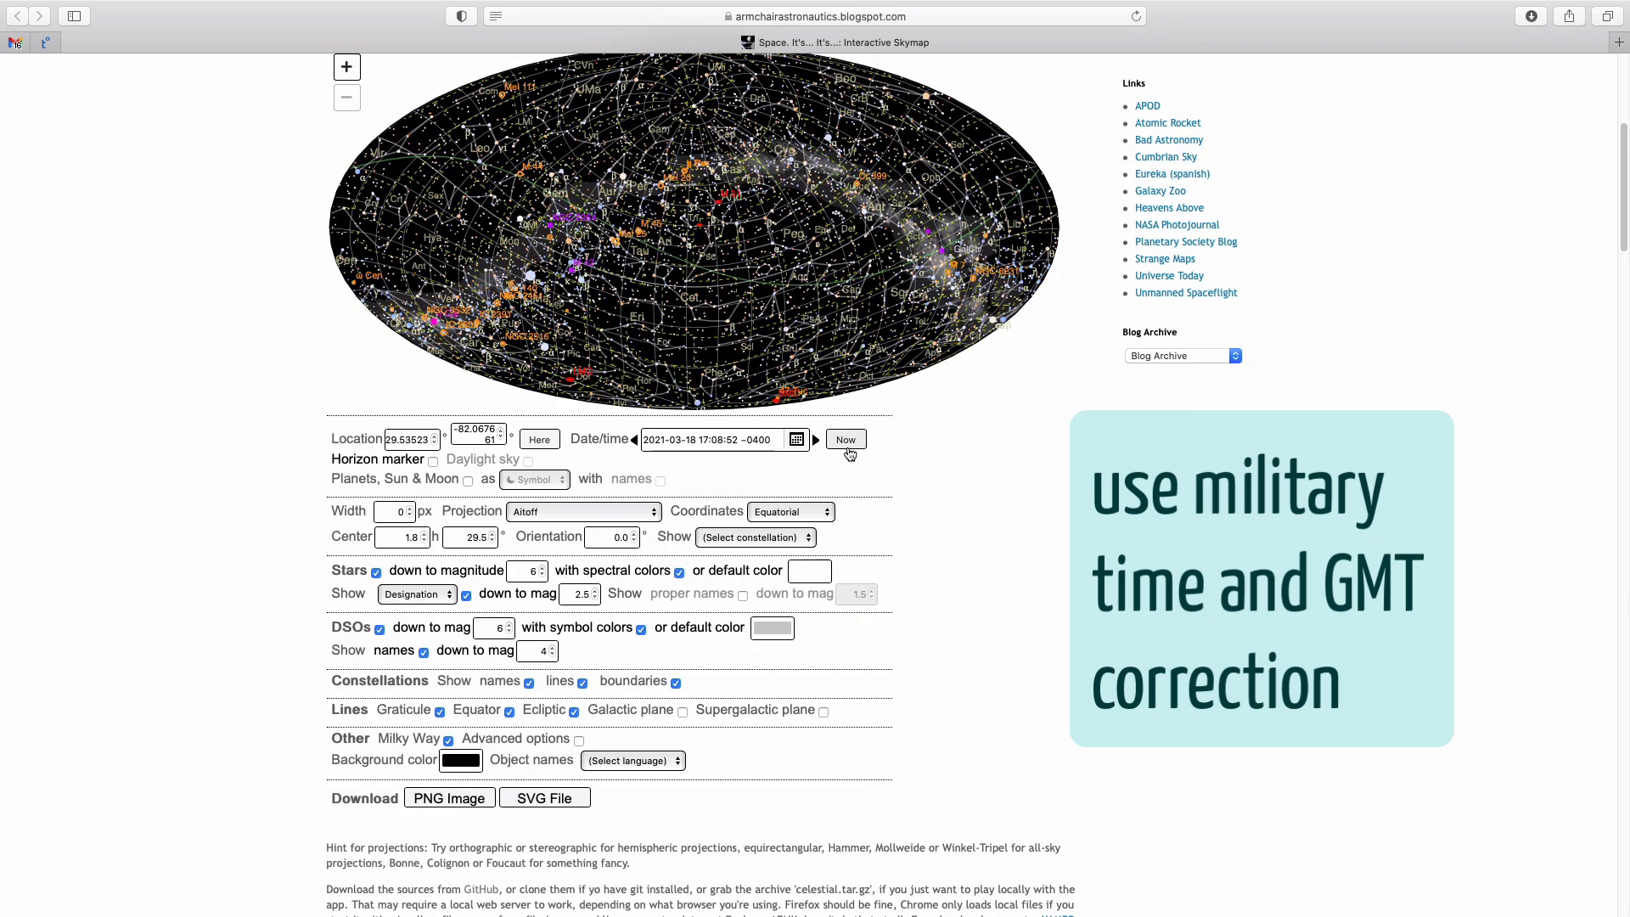
click(797, 439)
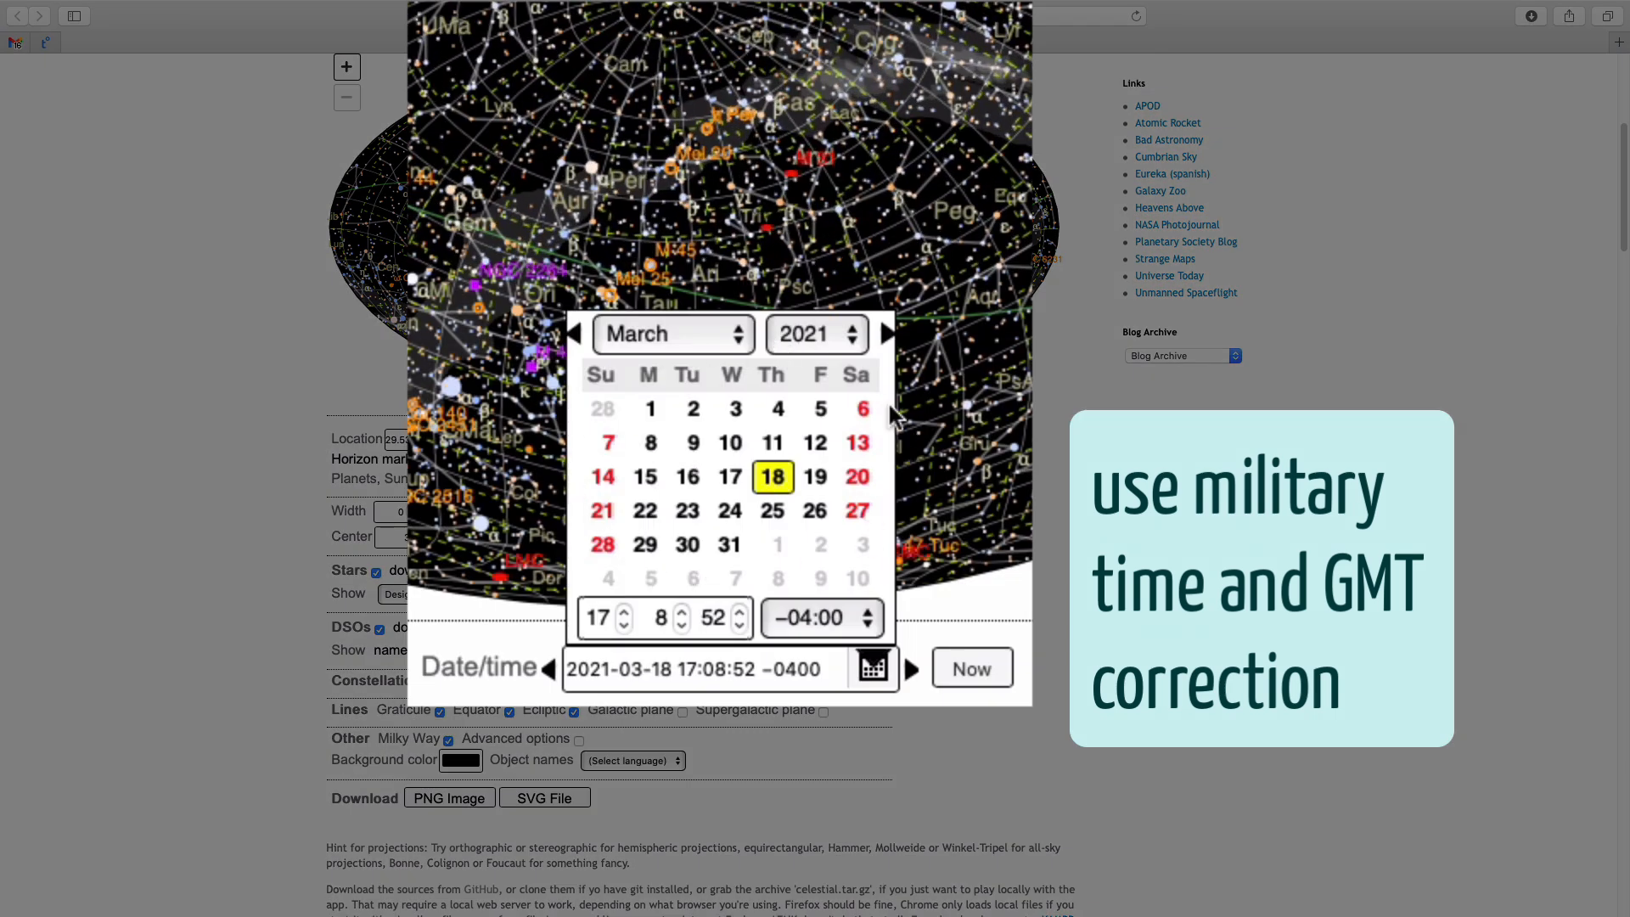
click(852, 338)
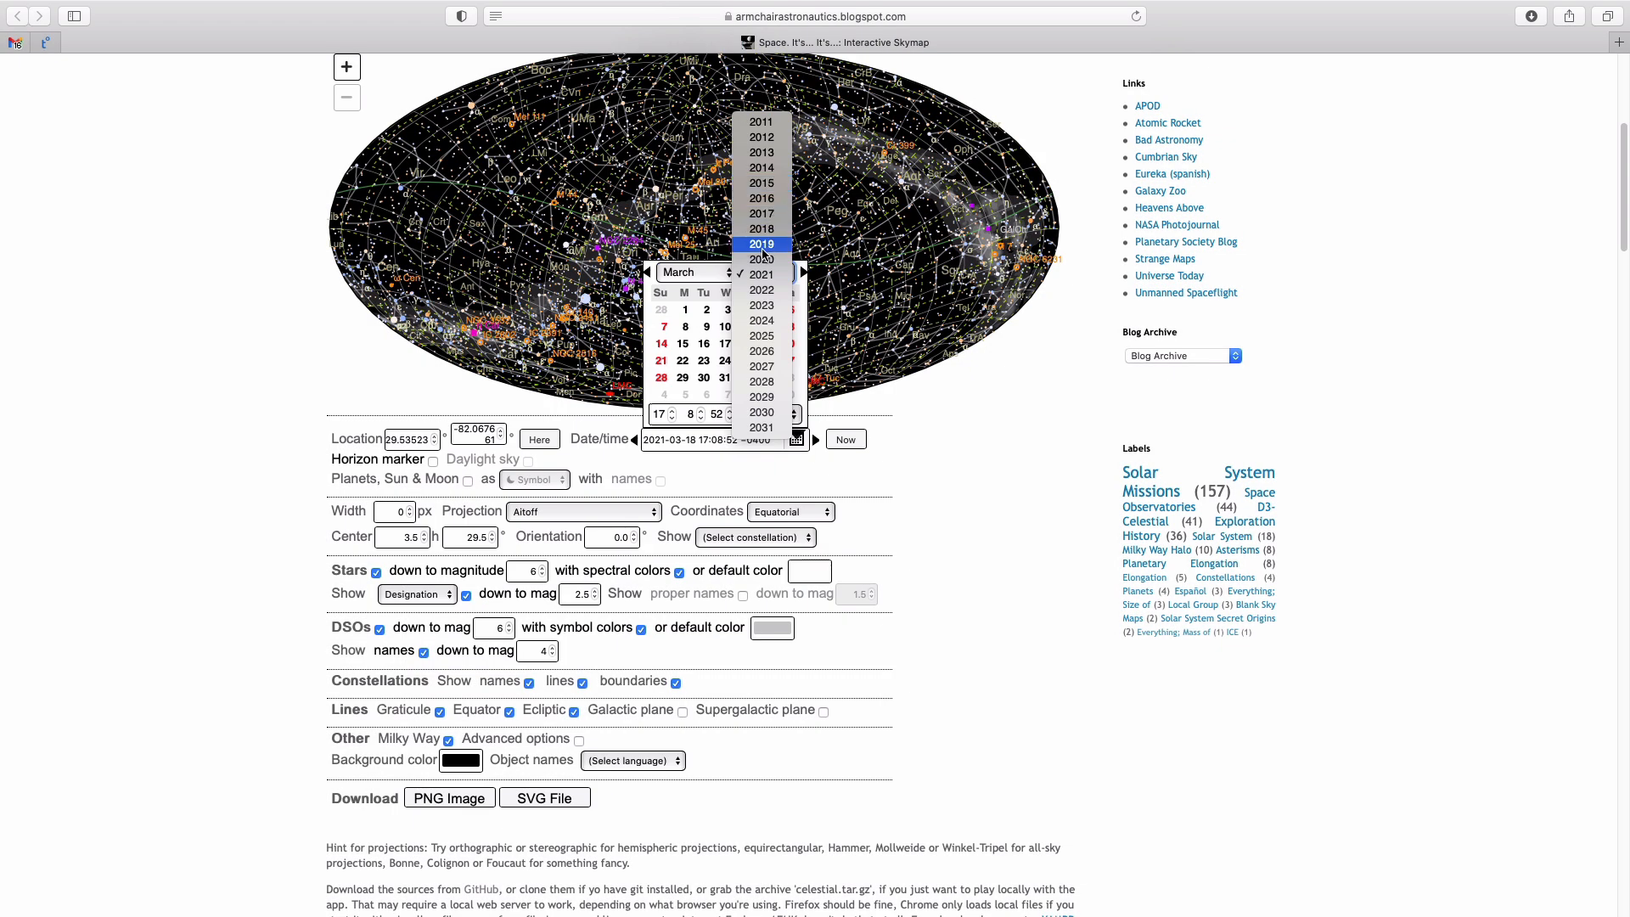
click(761, 273)
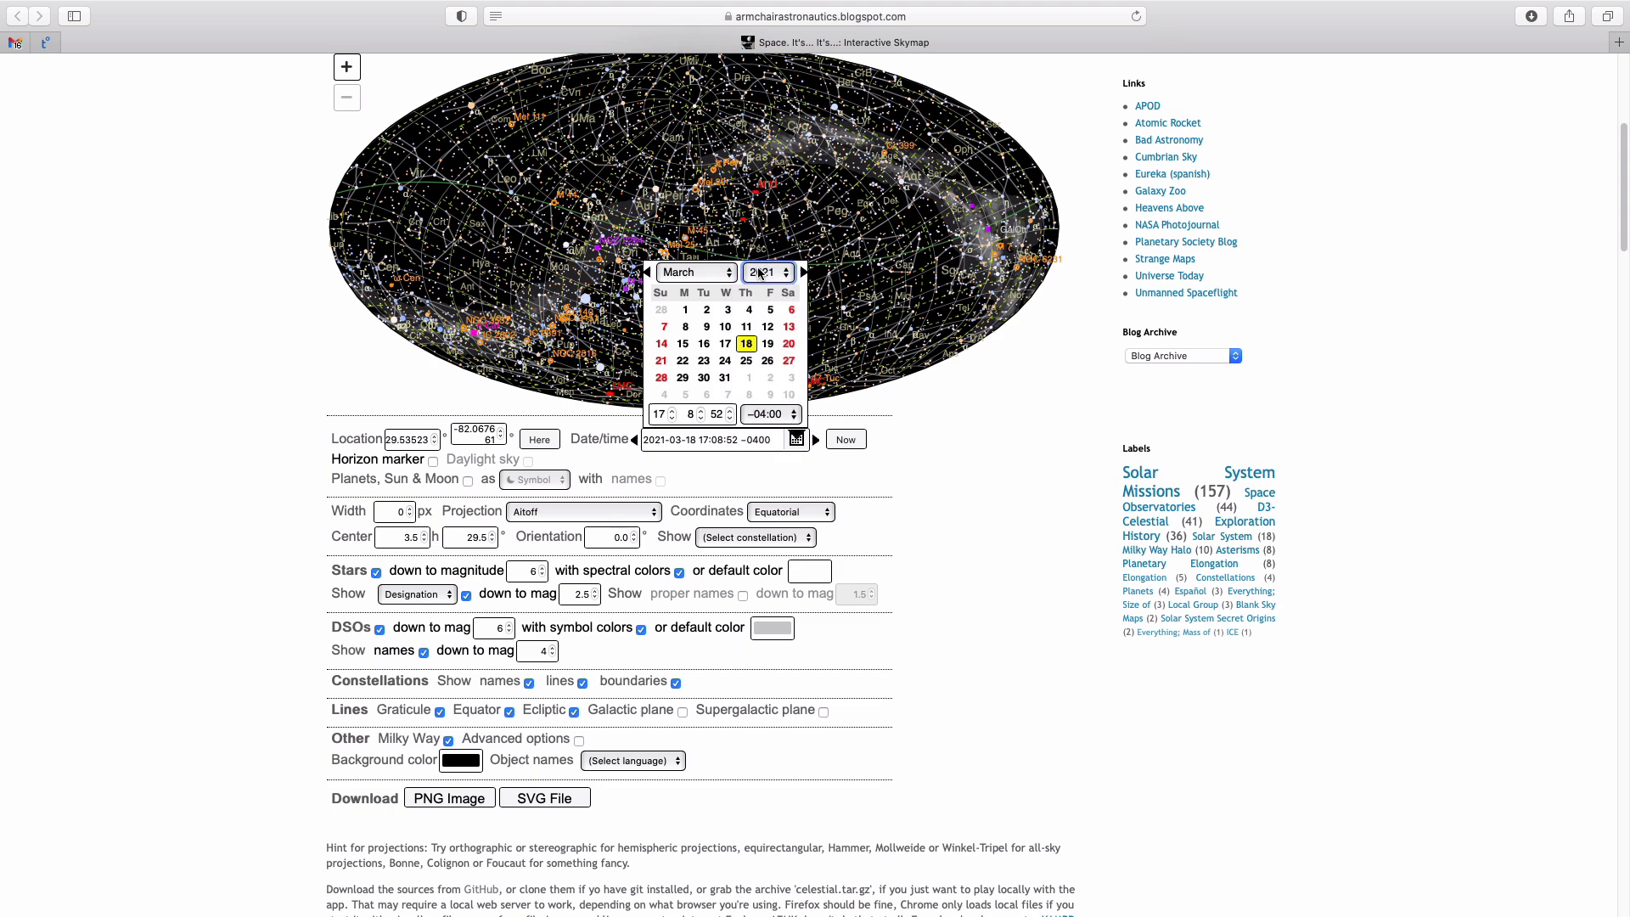
click(939, 410)
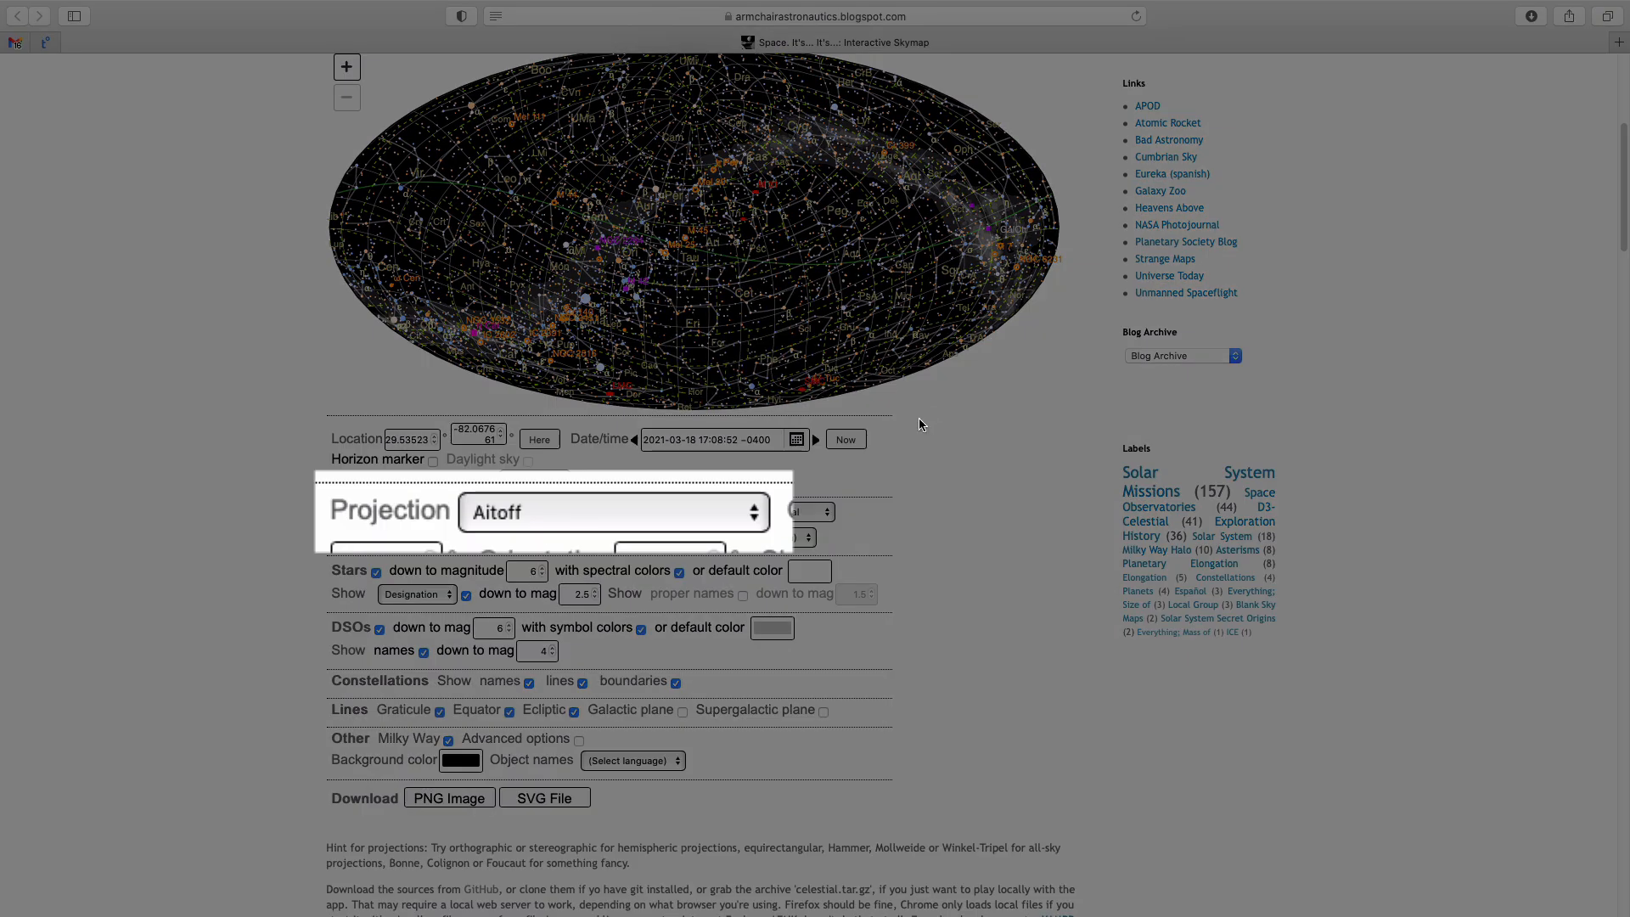
Change the sky map's projection to Orthographic (hemi)
click(609, 512)
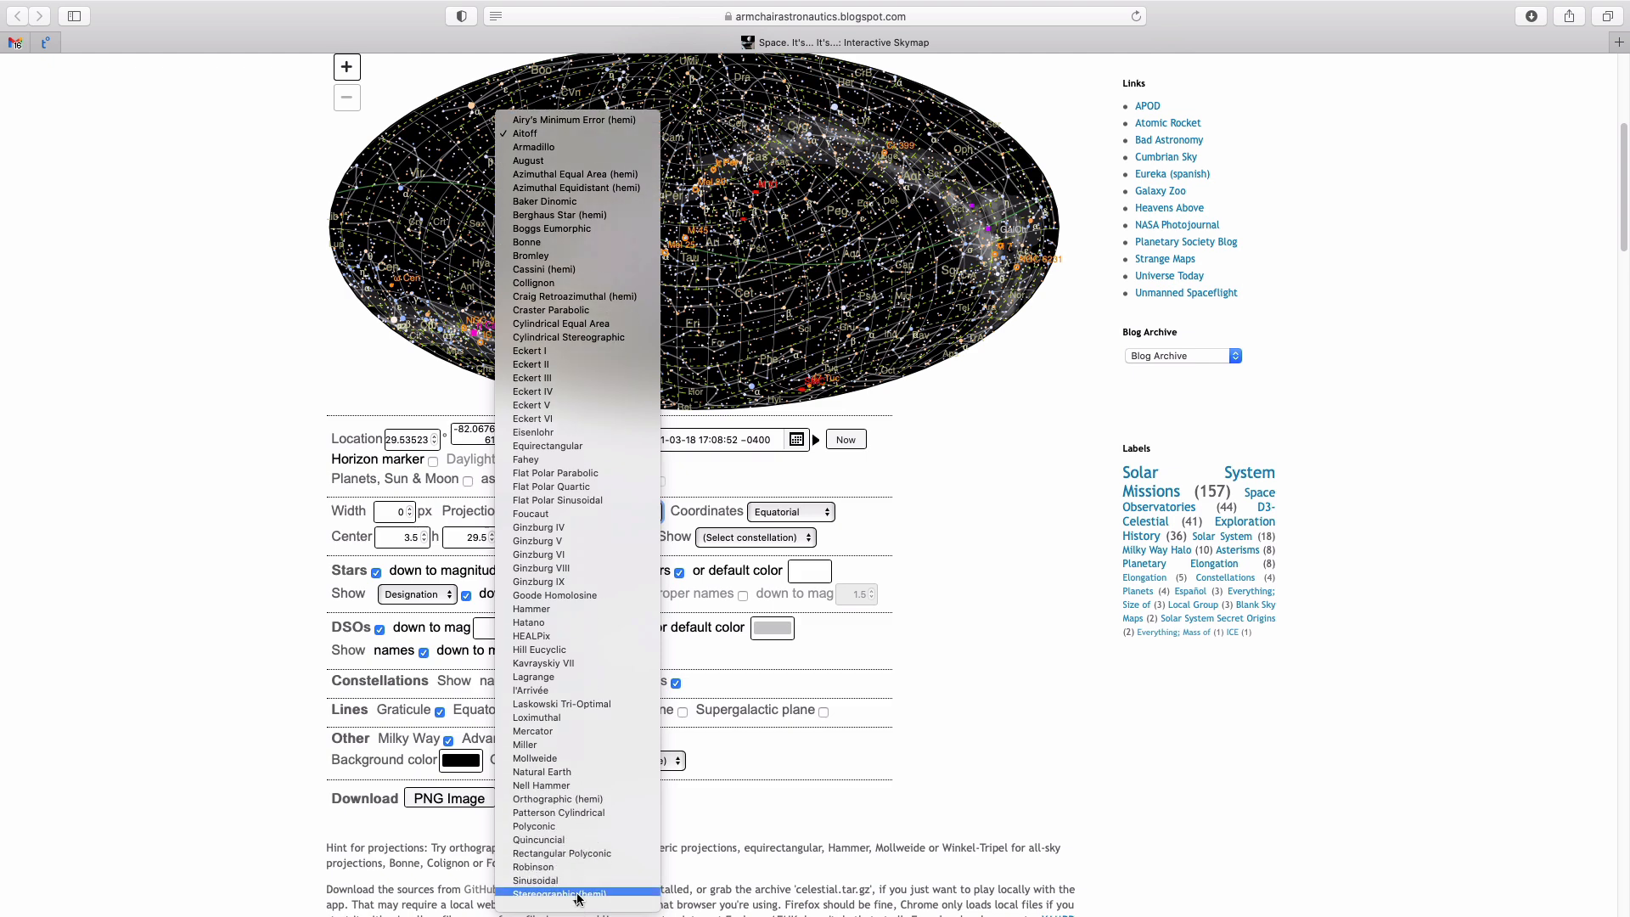
click(582, 800)
Turn off star spectral colors, designations, DSOs, constellation boundaries, graticule, equator, ecliptic and Milky Way, keeping stars with constellation names and lines
scroll(1486, 625, down, 5)
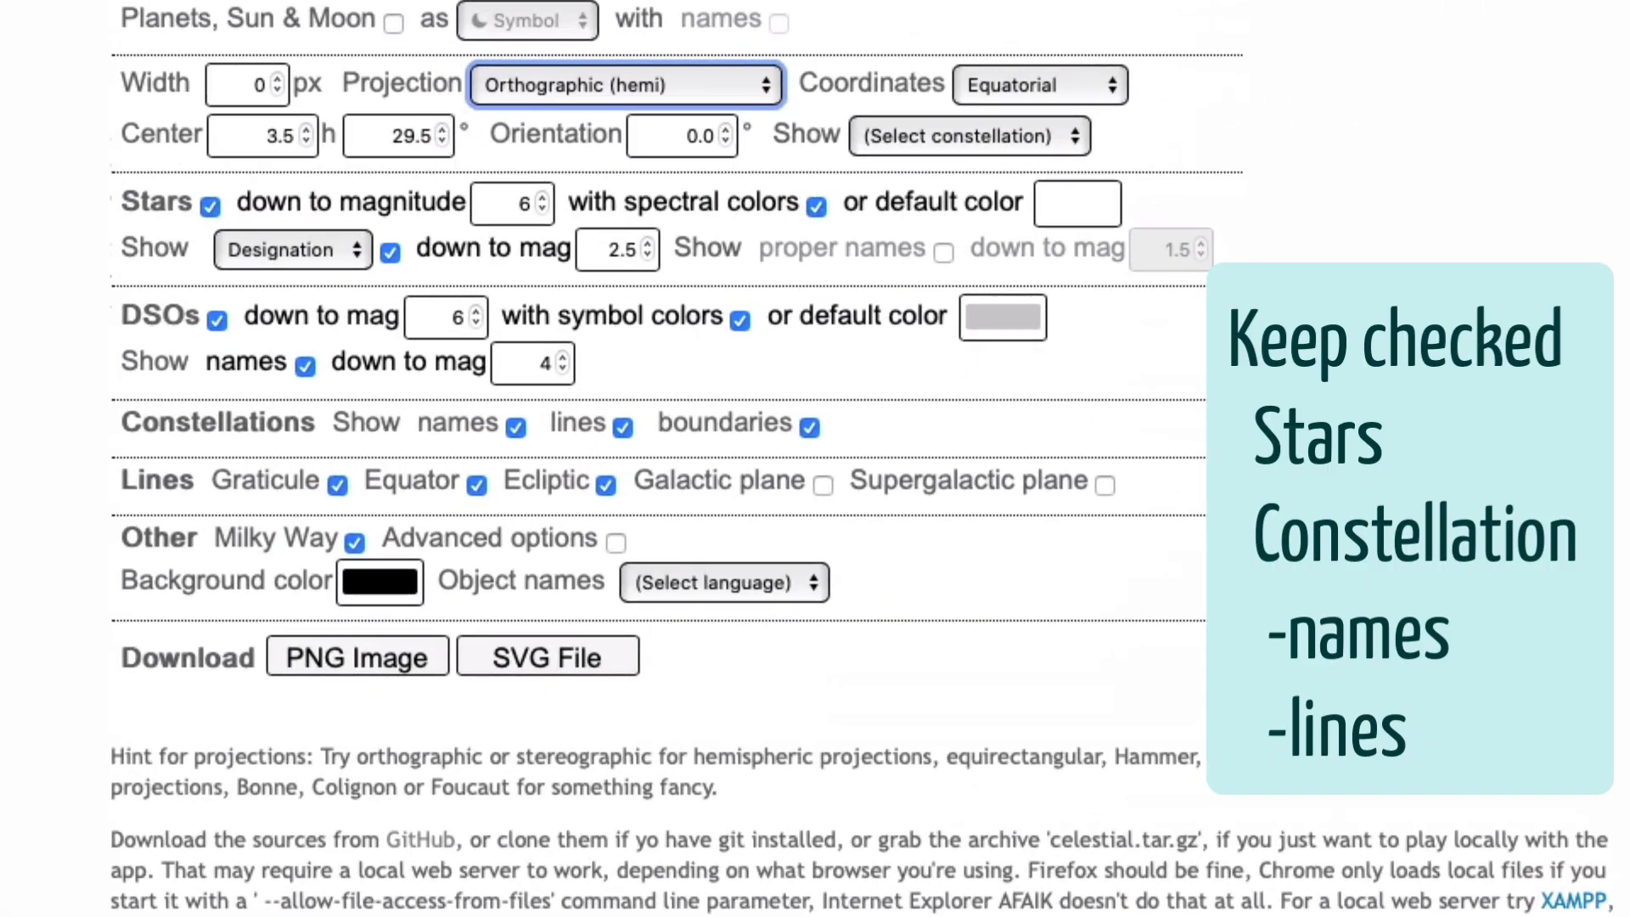
click(390, 252)
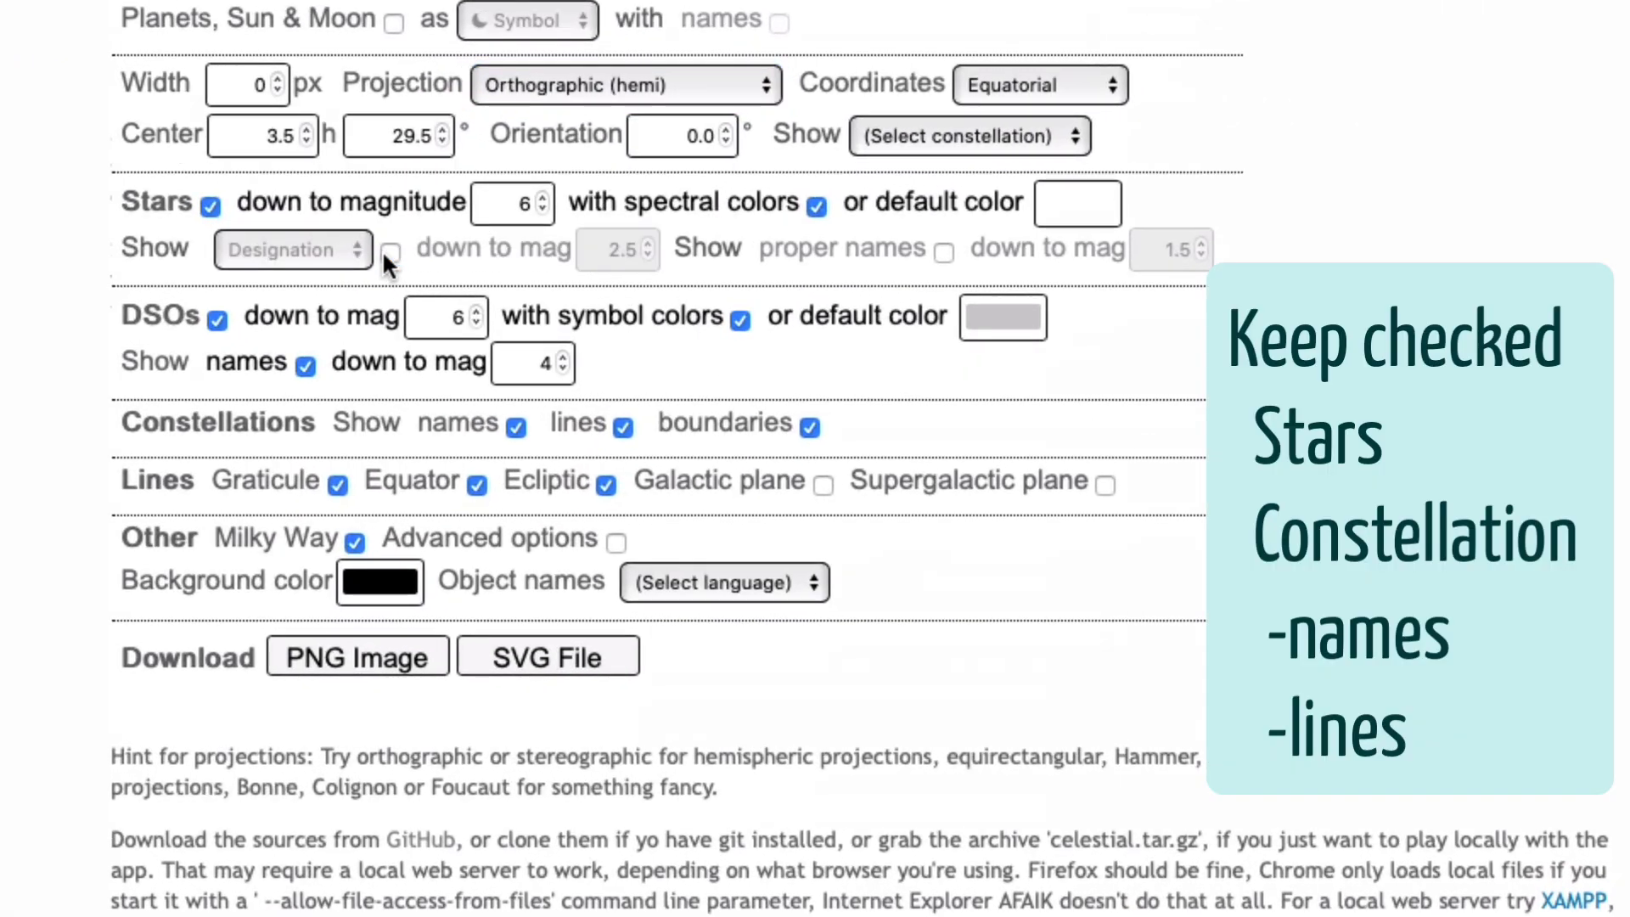
click(217, 320)
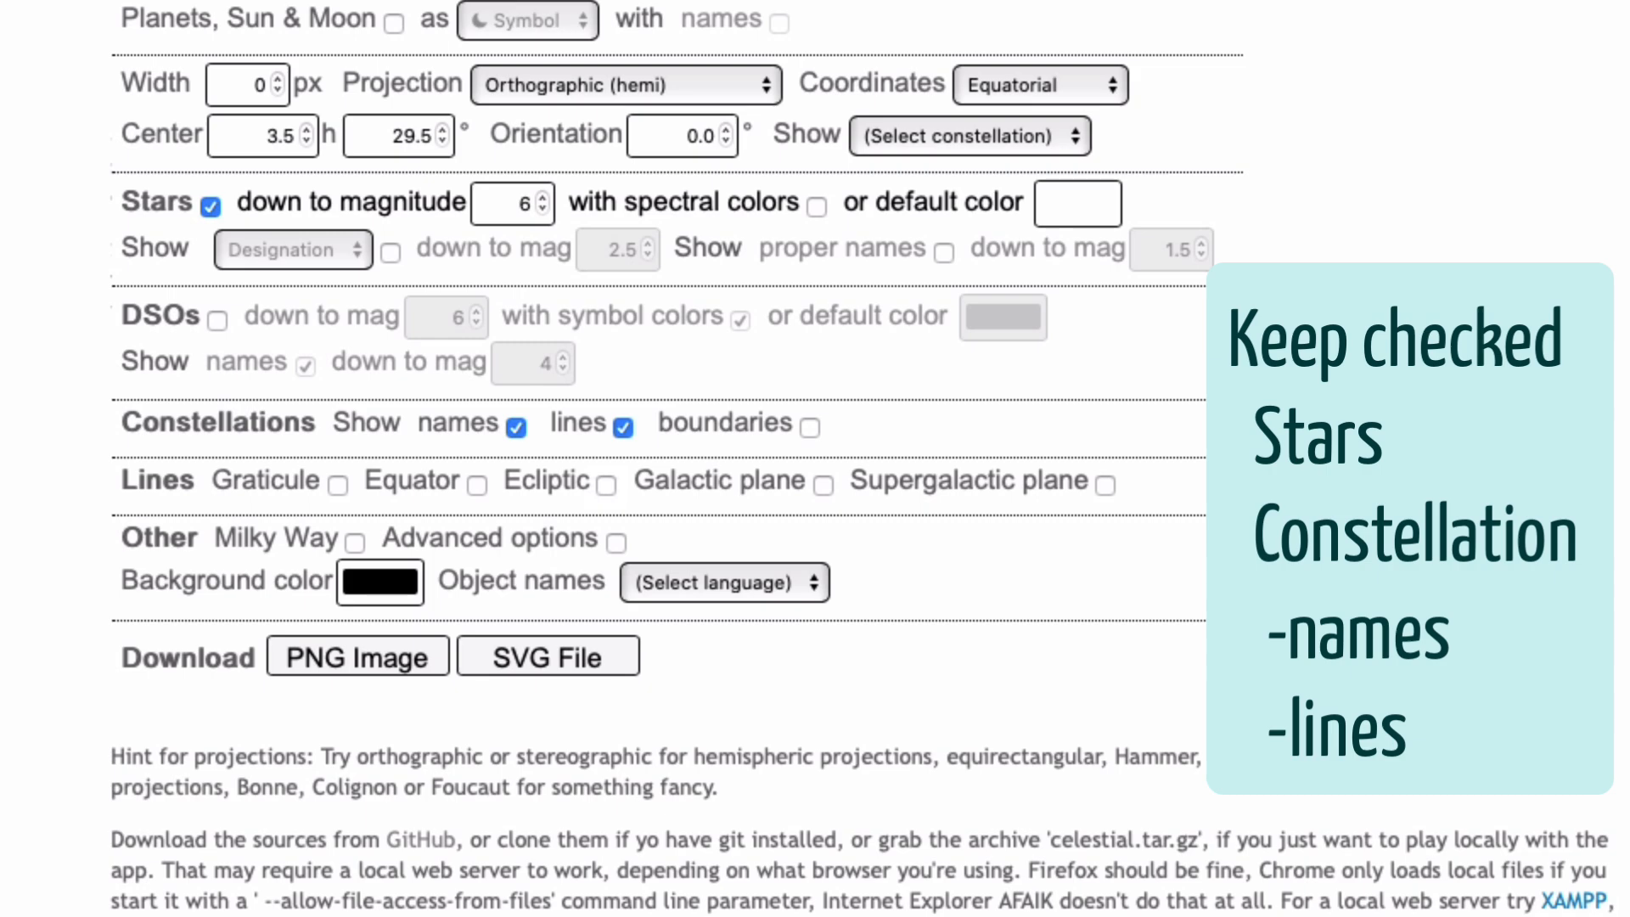
scroll(594, 425, up, 6)
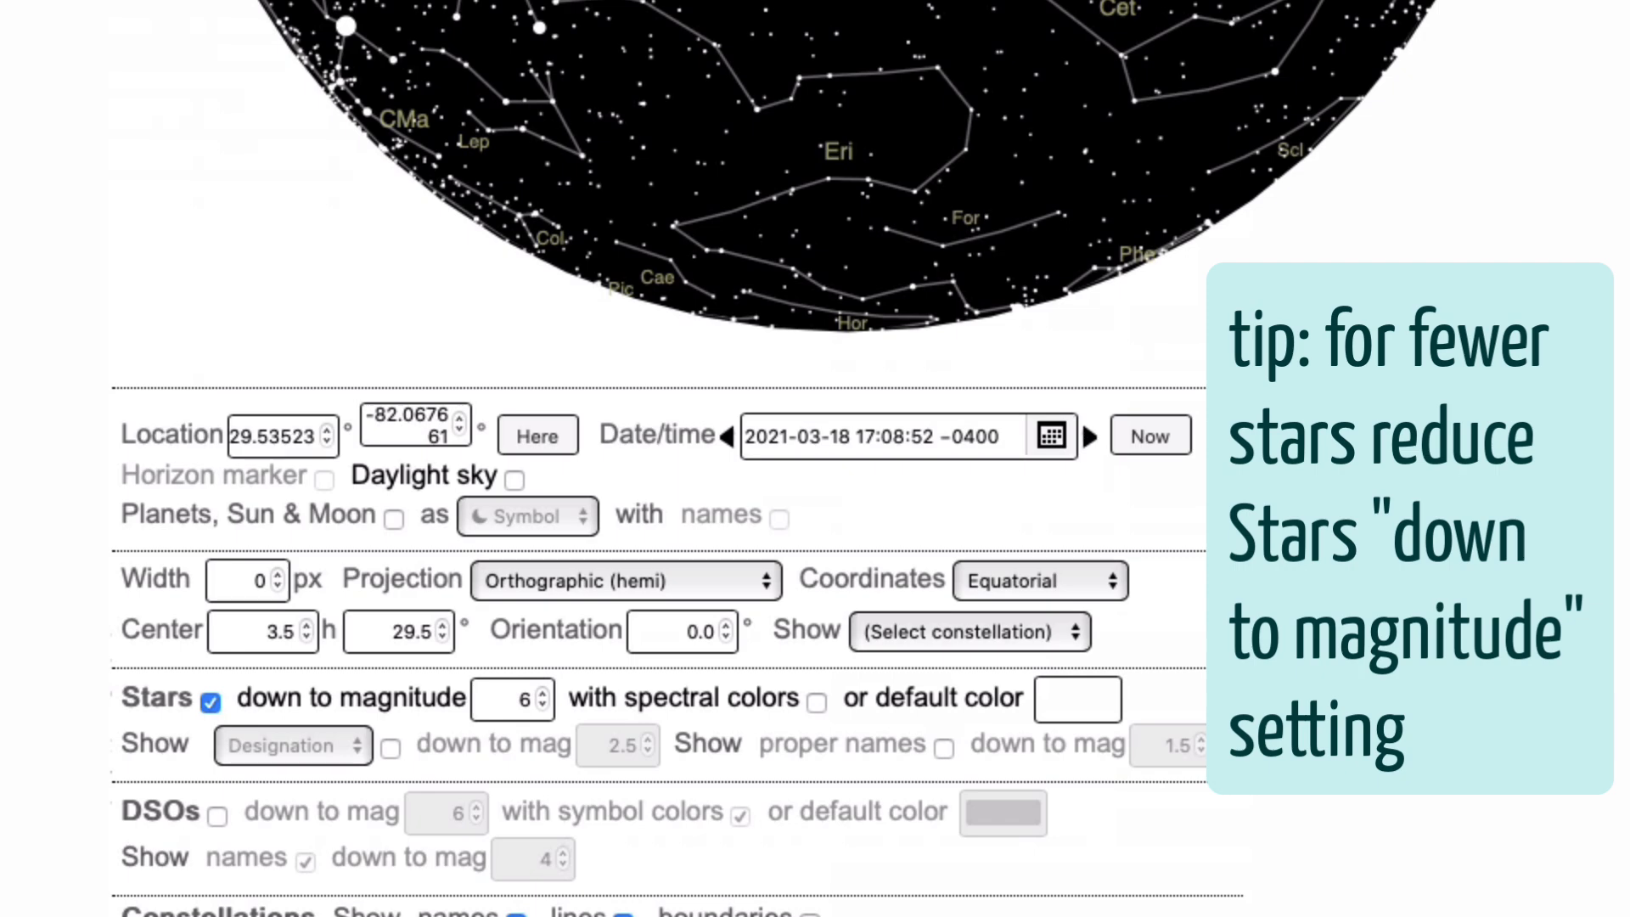
Download the simplified sky map as an SVG file
scroll(679, 458, down, 5)
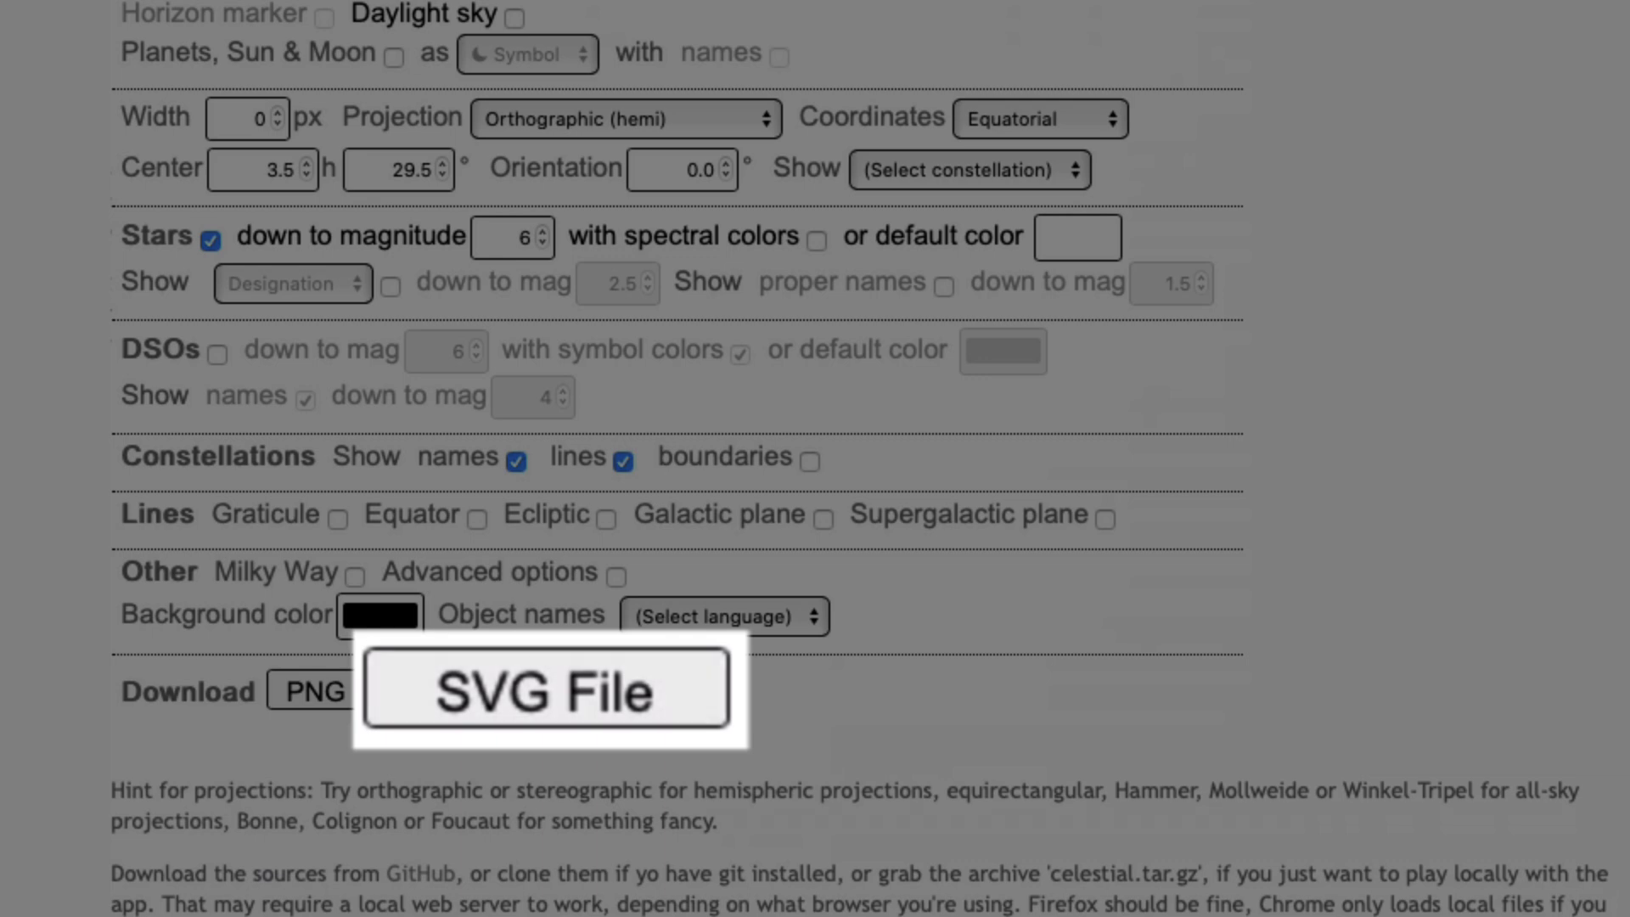
click(548, 691)
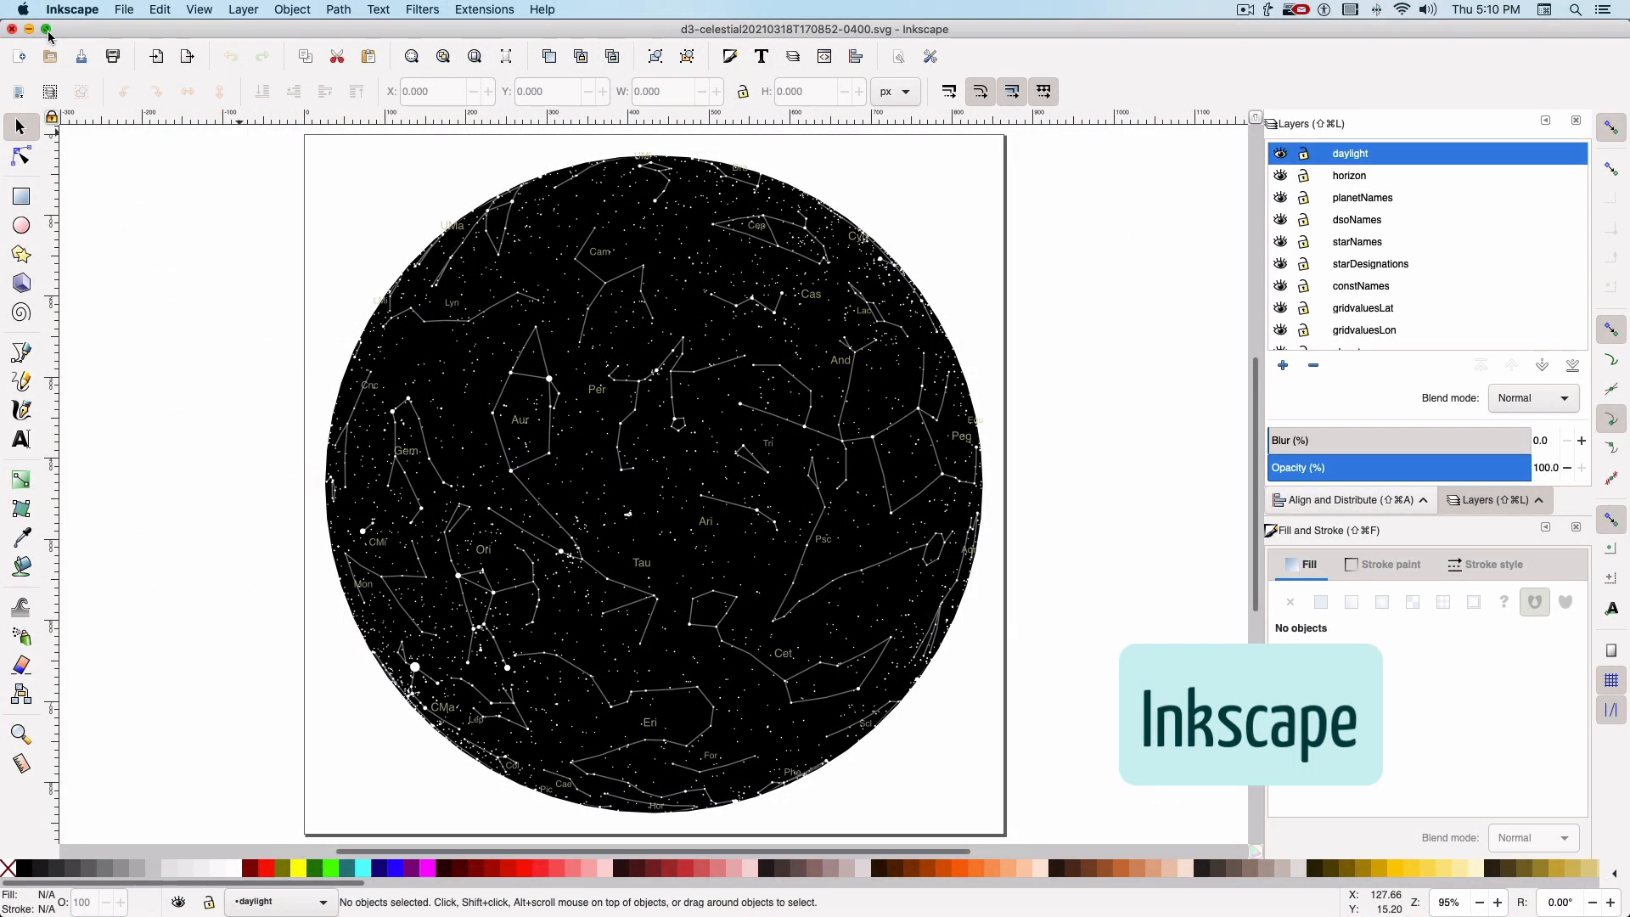
Switch to the downloaded sky map SVG in Inkscape and turn on the split view mode
click(202, 10)
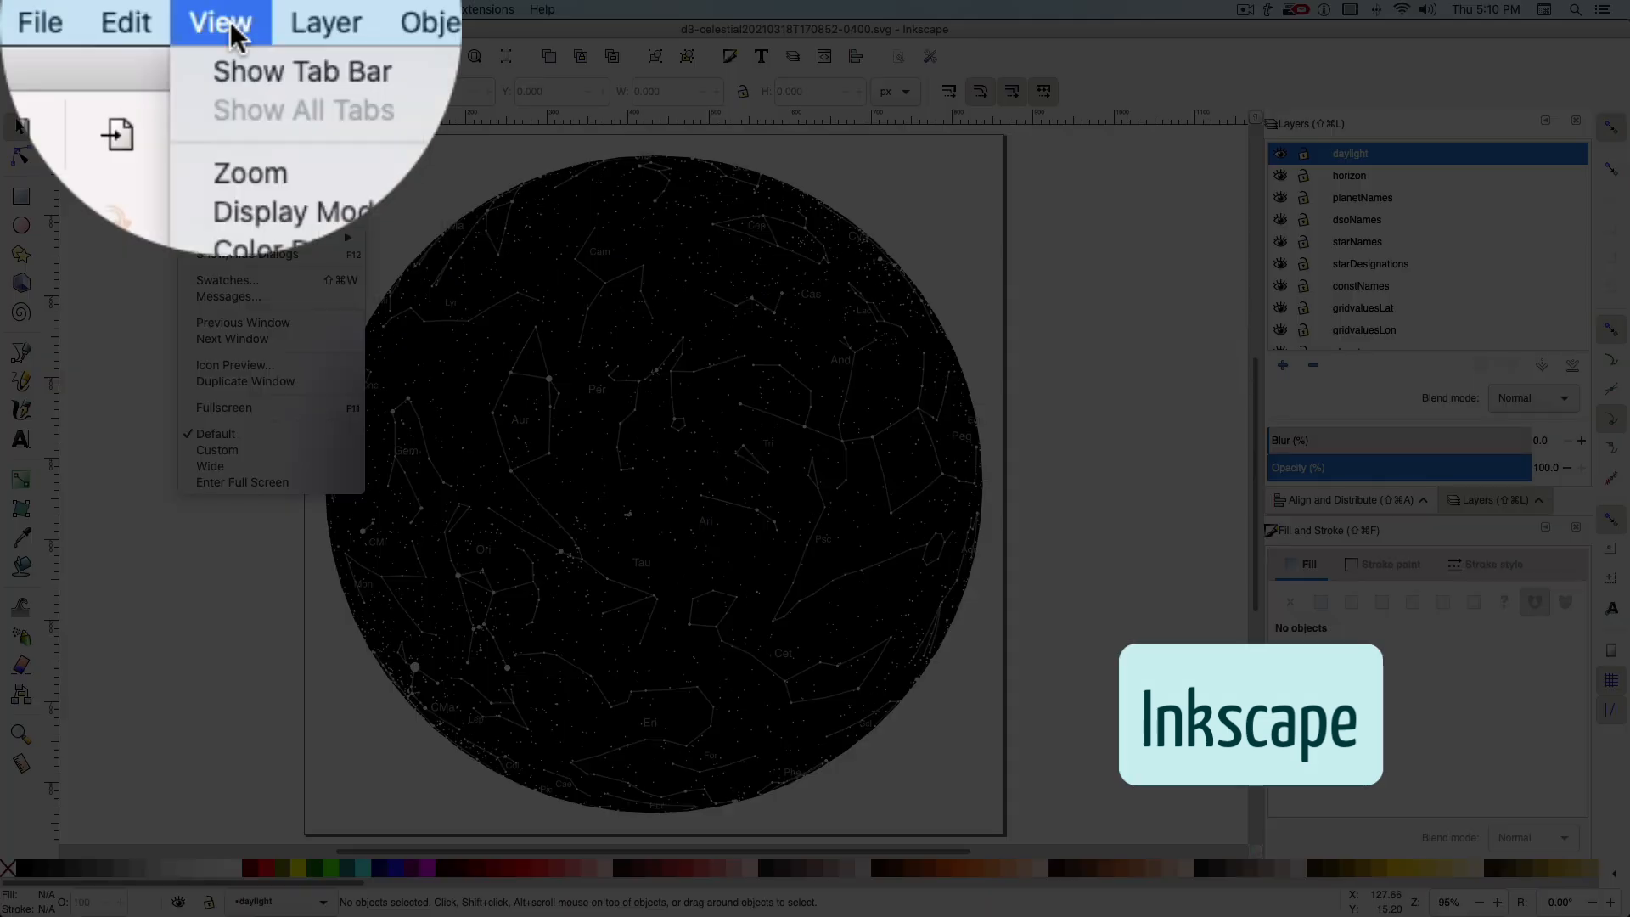
click(231, 144)
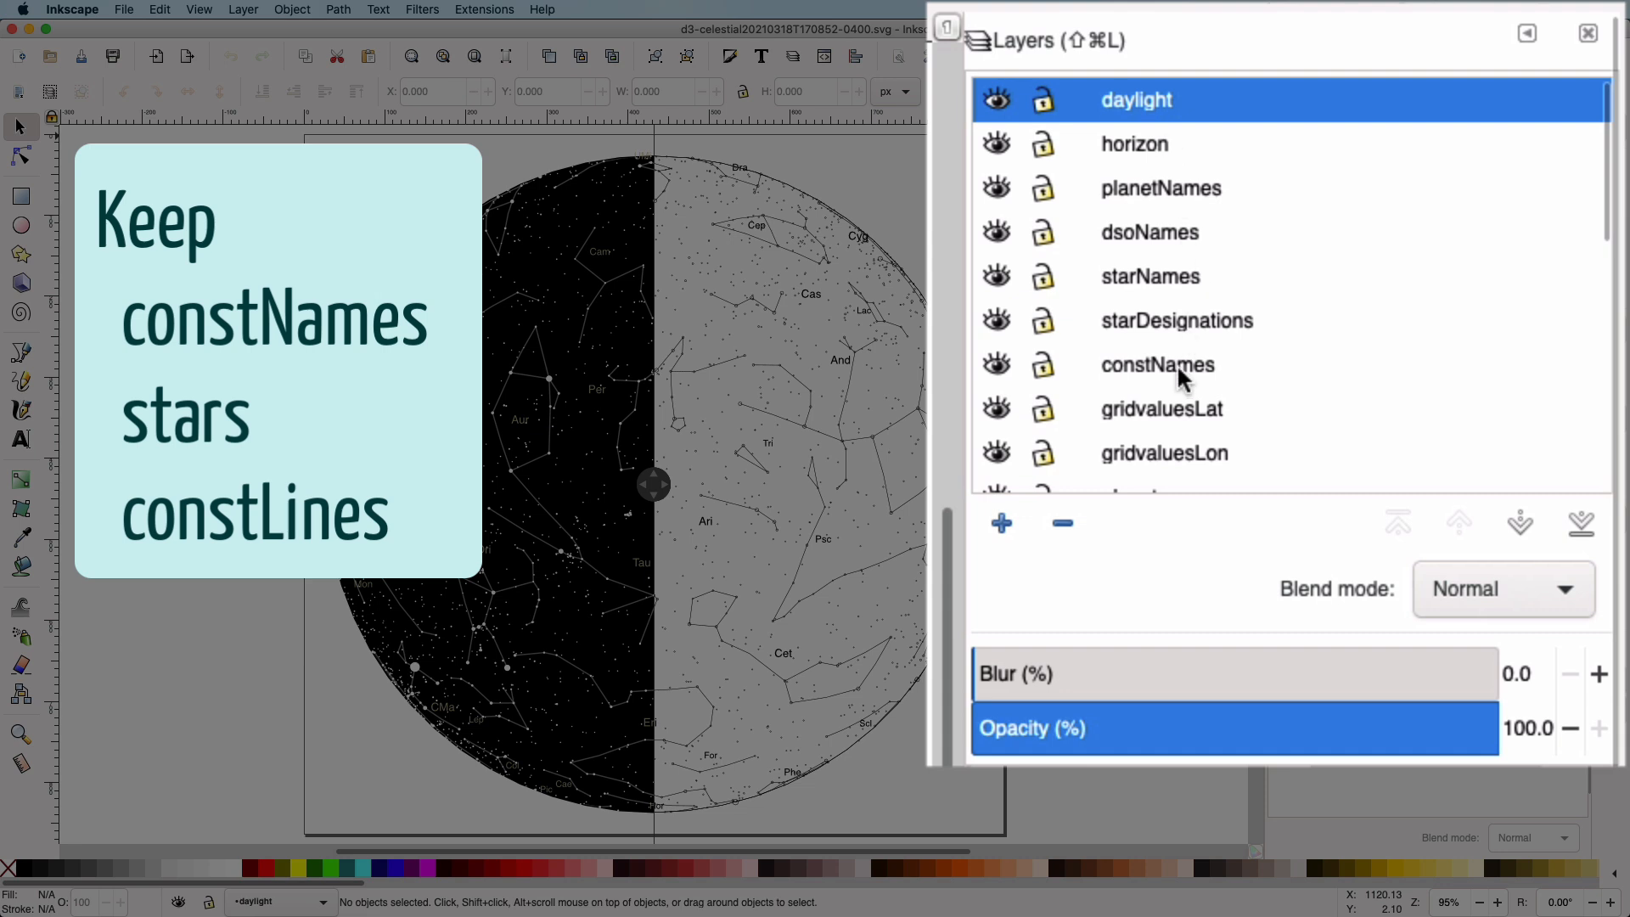
Delete the daylight, horizon, planetNames, dsoNames, starNames and starDesignations layers
click(1053, 523)
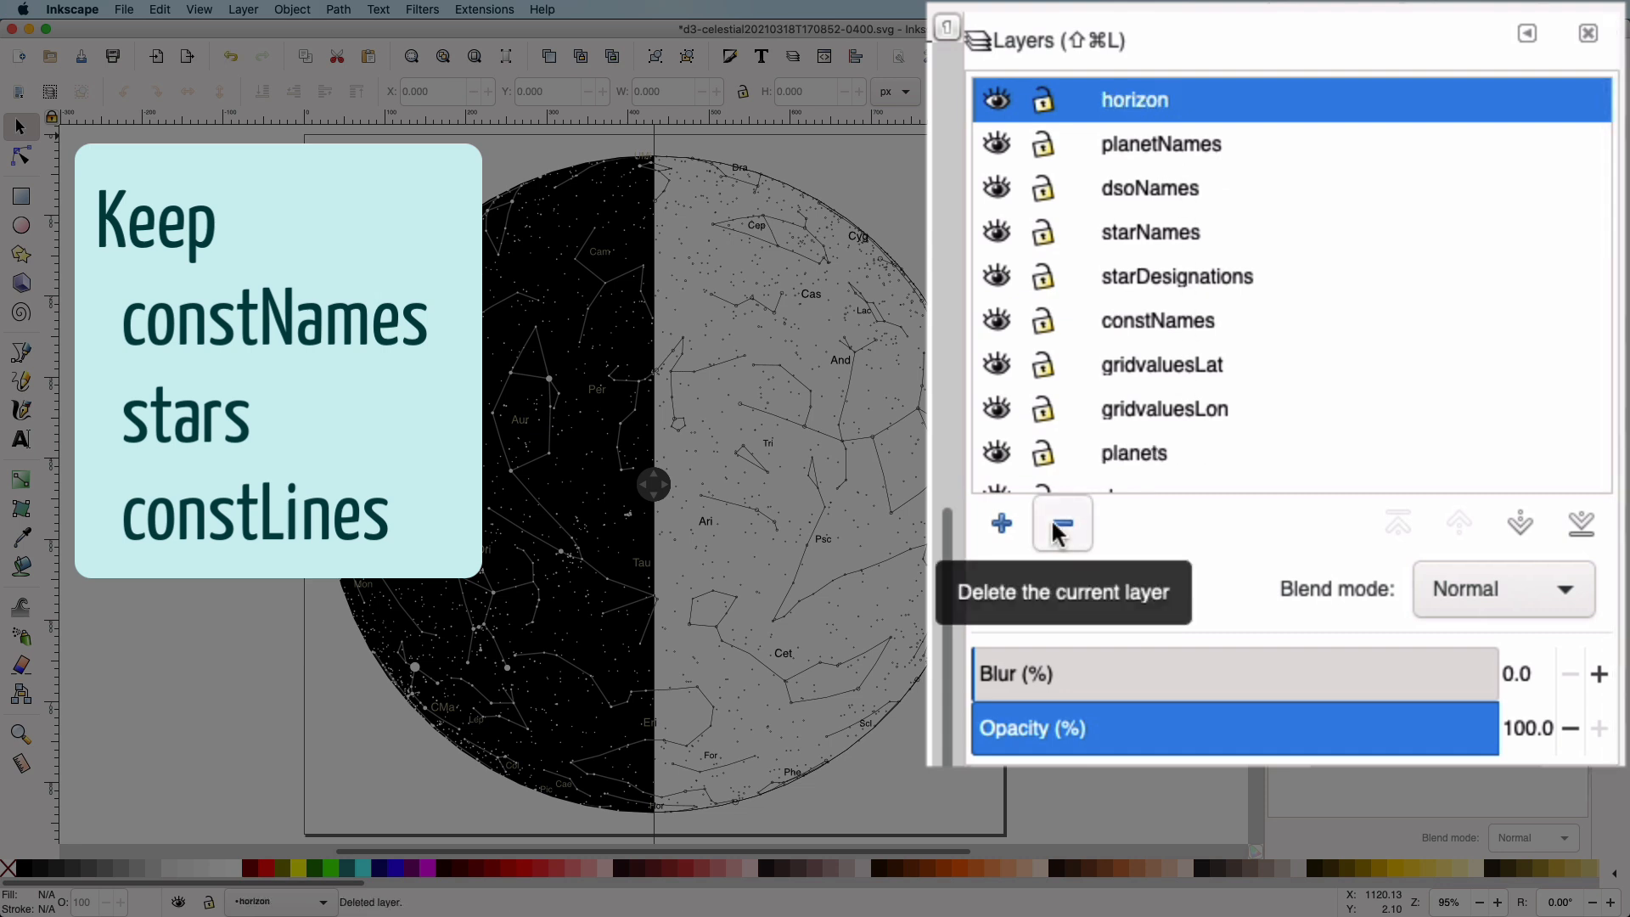
click(1054, 527)
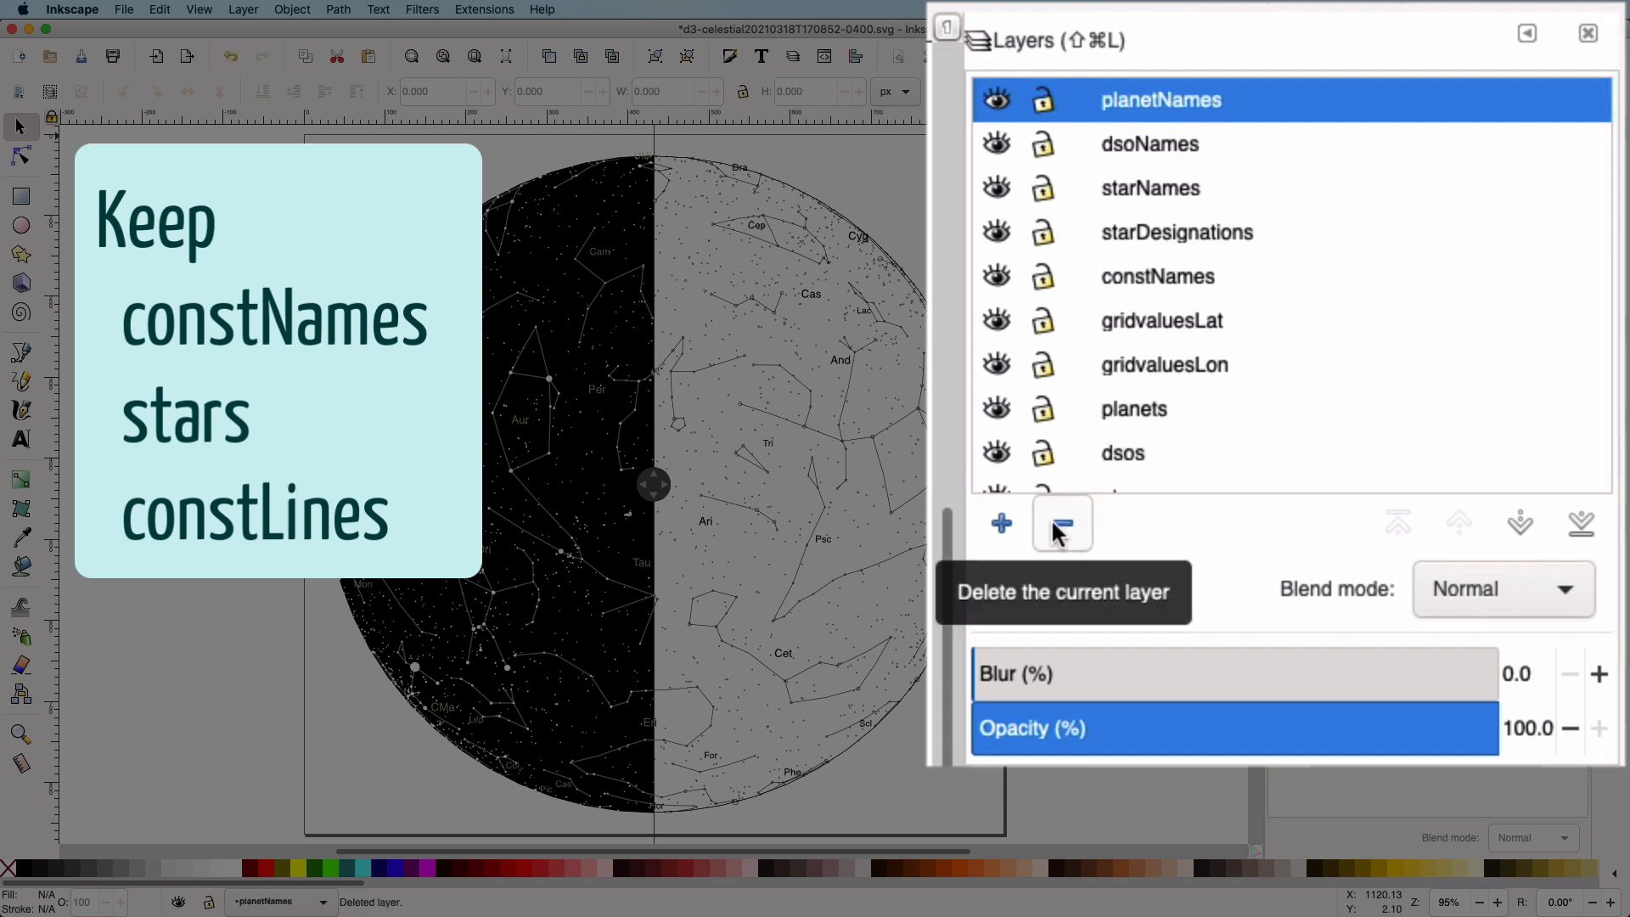
click(1054, 526)
click(1054, 527)
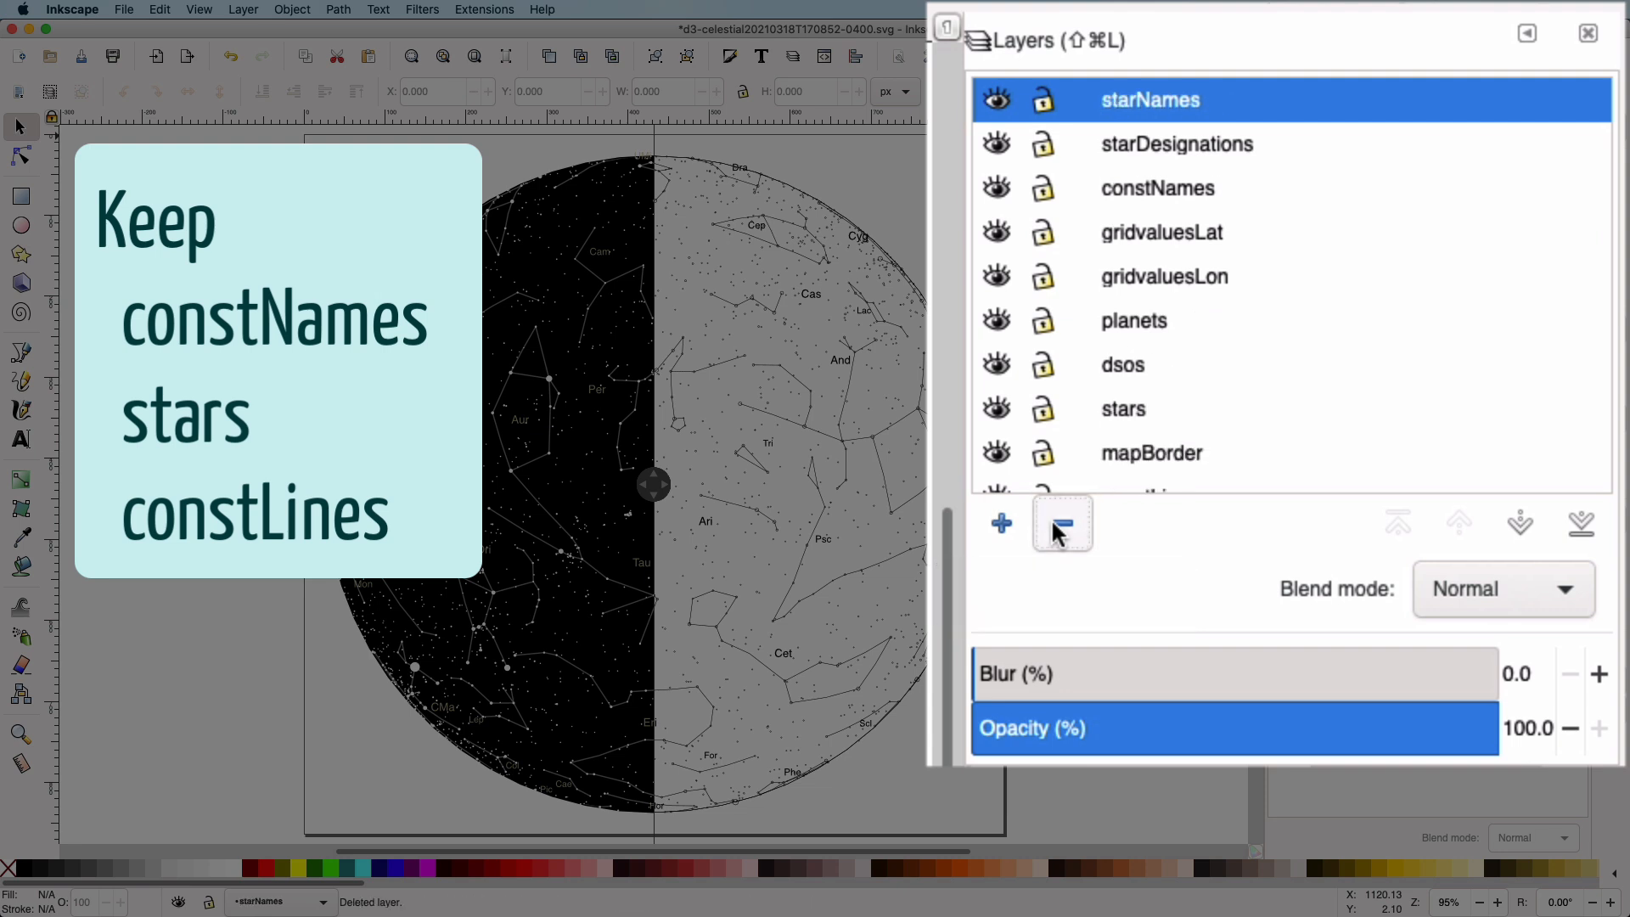
click(1053, 526)
click(1054, 527)
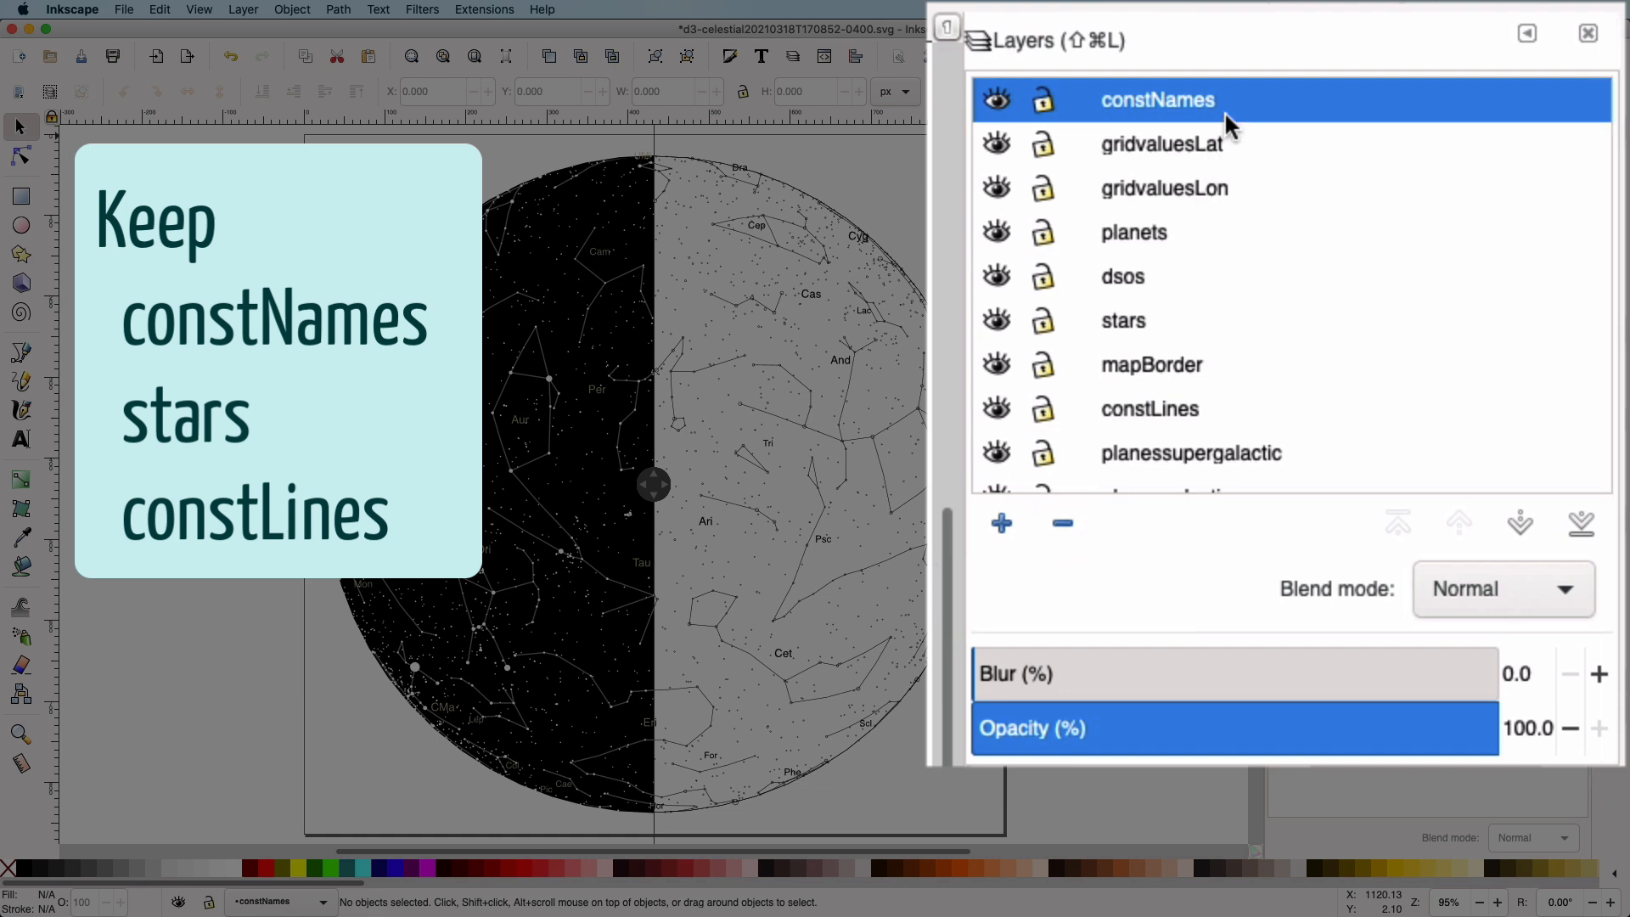
Delete the gridvaluesLat, gridvaluesLon, planets, dsos and mapBorder layers, keeping constNames, stars and constLines
click(1197, 159)
click(1057, 529)
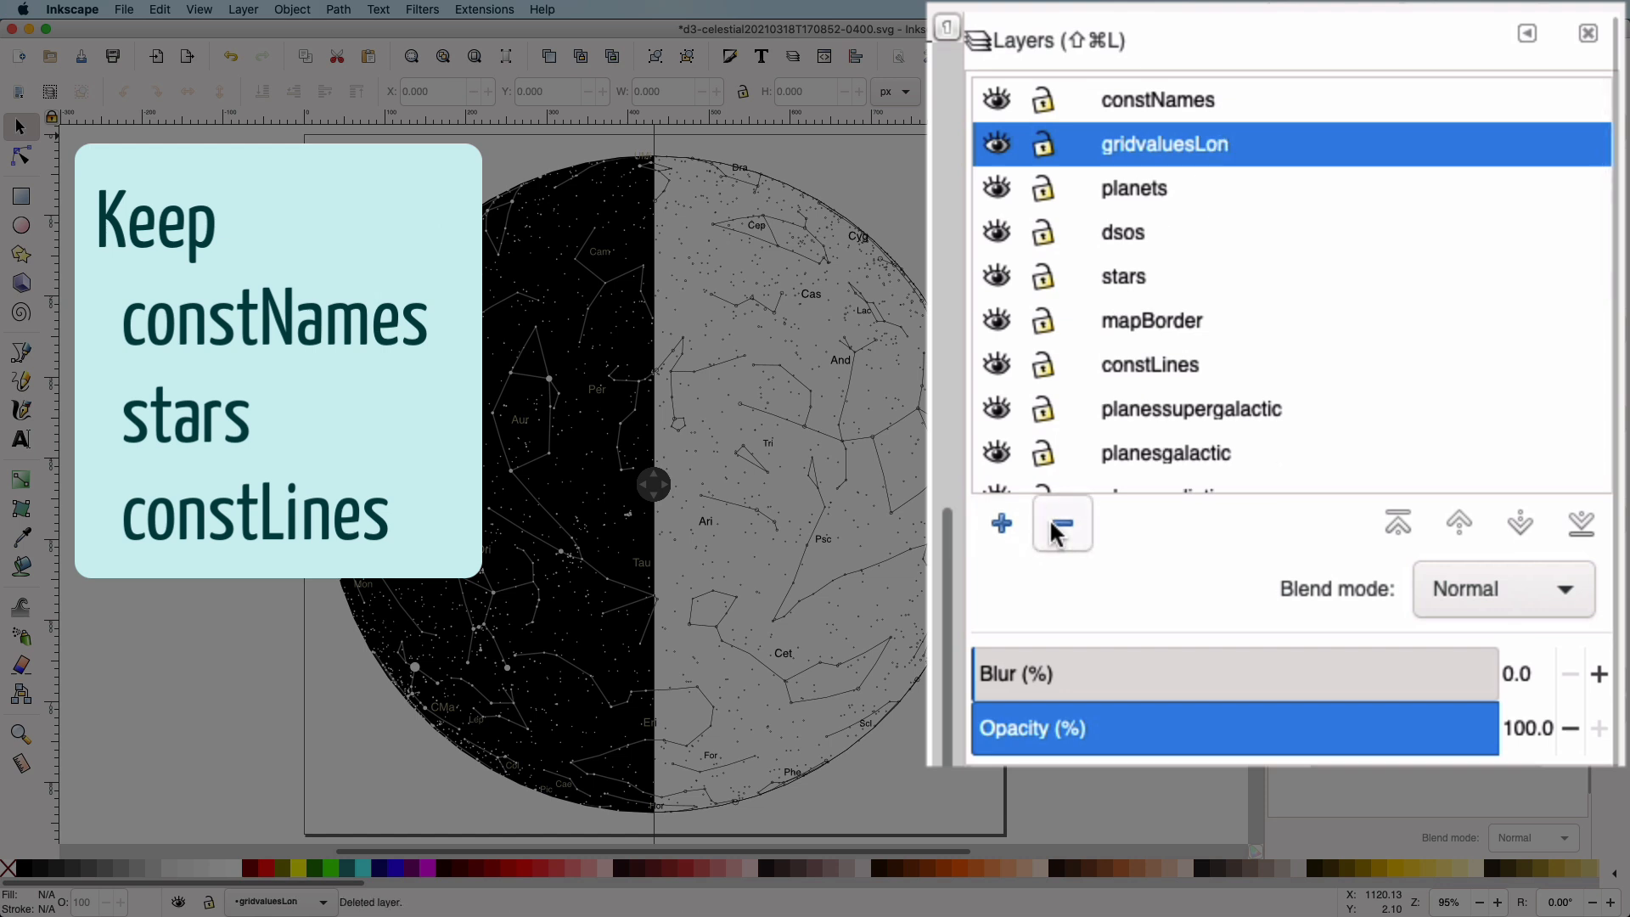
click(1057, 528)
click(1057, 528)
click(1057, 528)
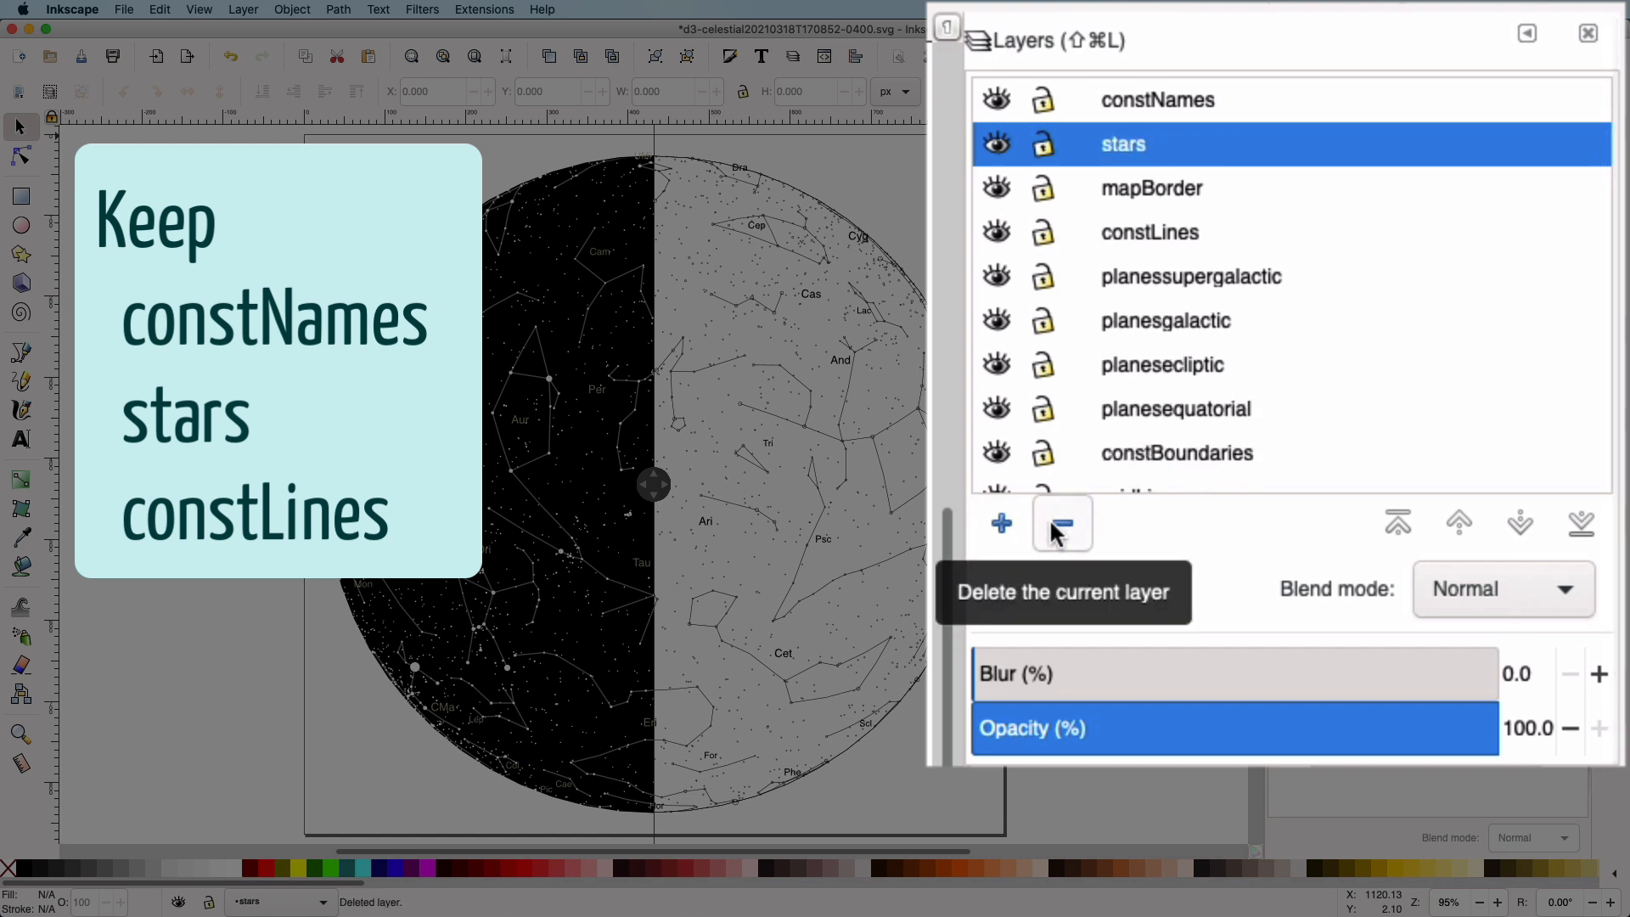
click(1156, 197)
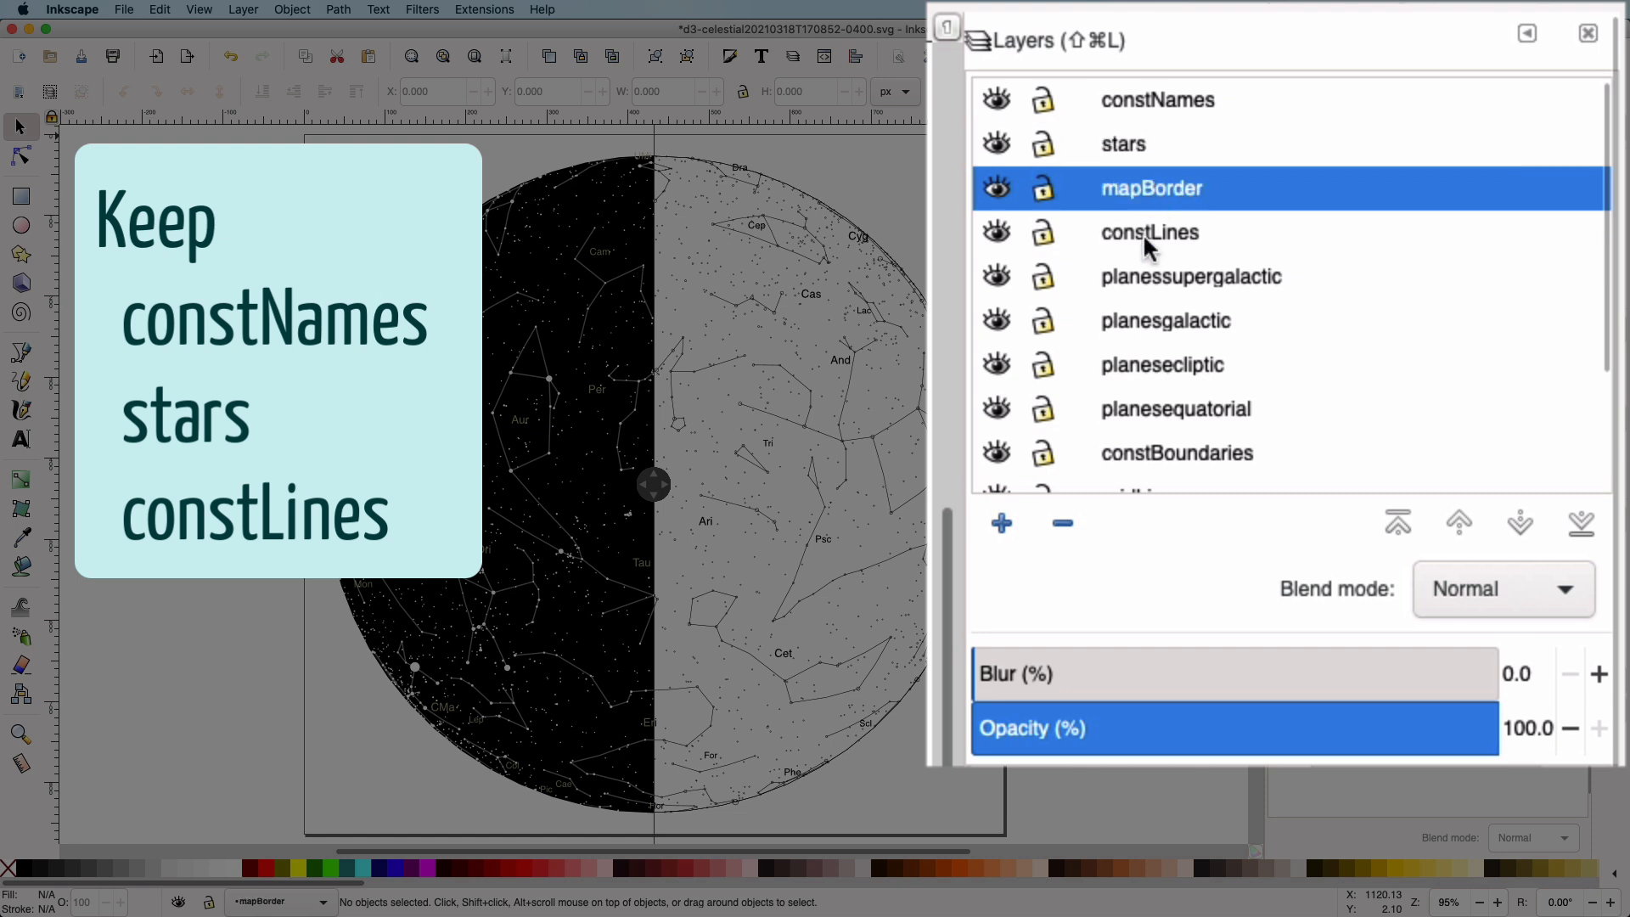
click(1068, 528)
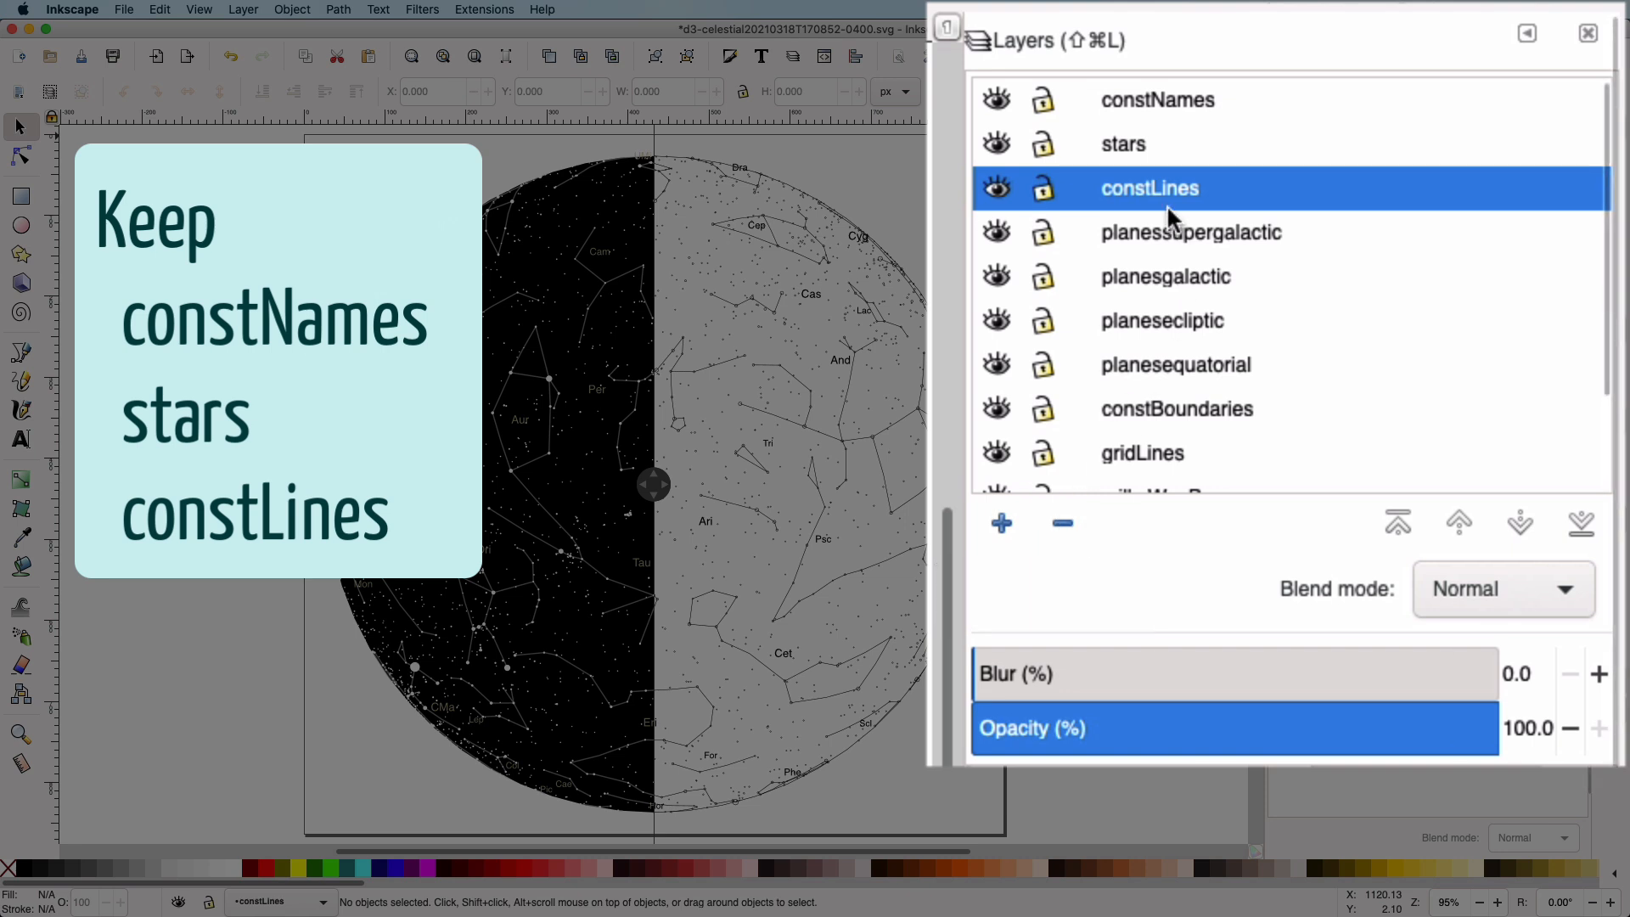
Delete every layer below constLines, from planessupergalactic through constBoundaries, gridLines and both Milky Way layers to background
click(1170, 242)
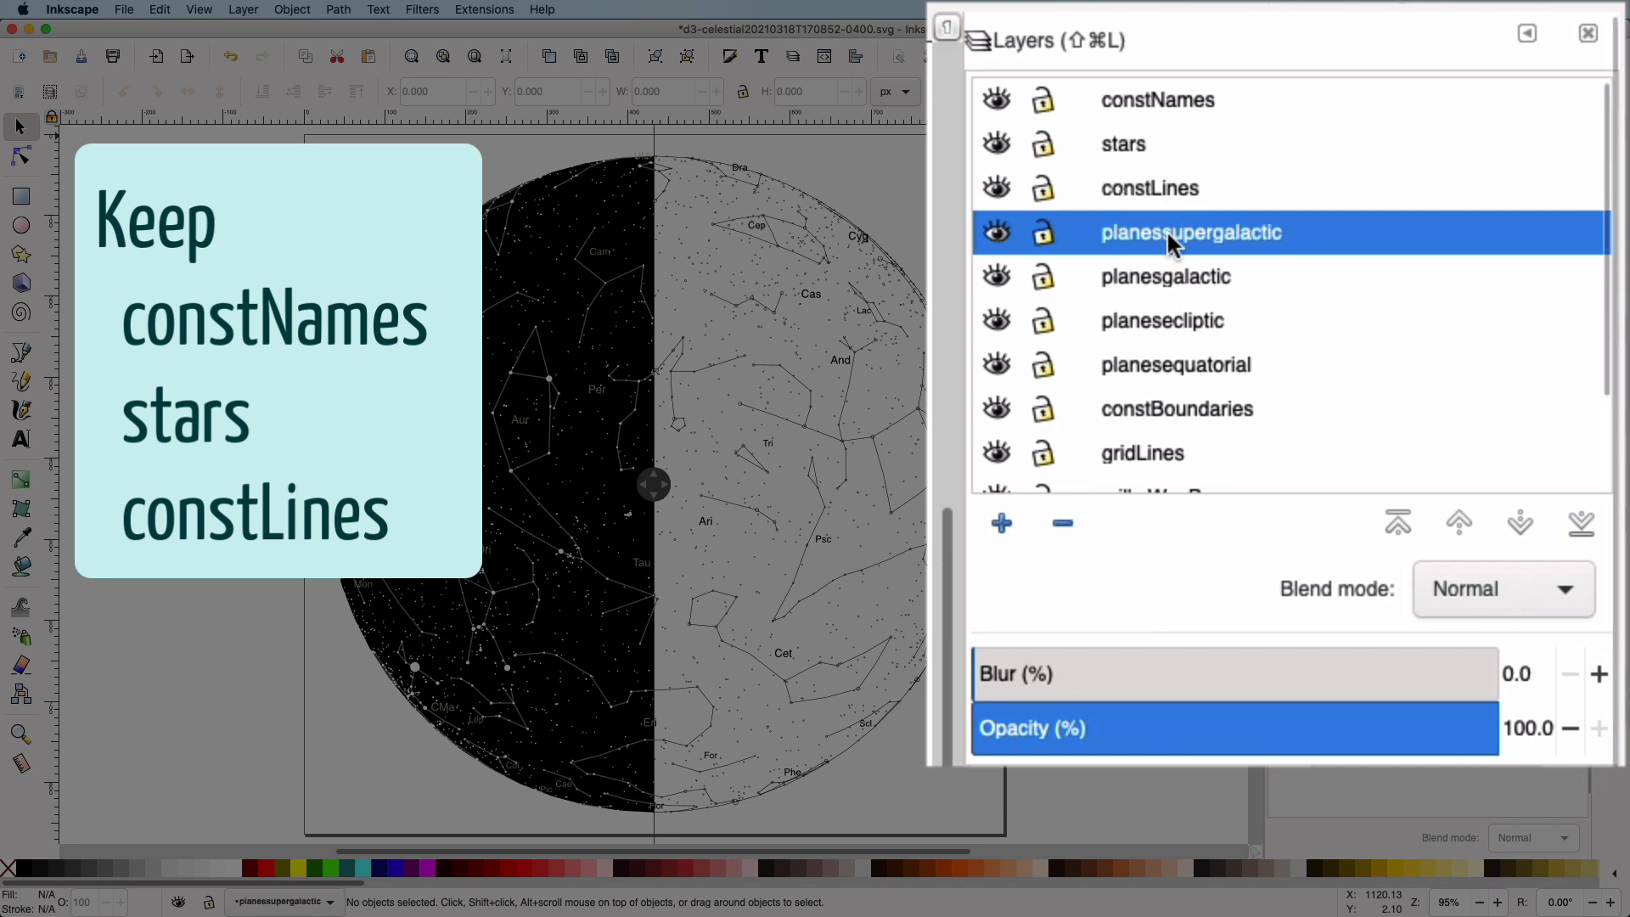
click(1065, 526)
click(1064, 526)
click(1066, 526)
click(1066, 526)
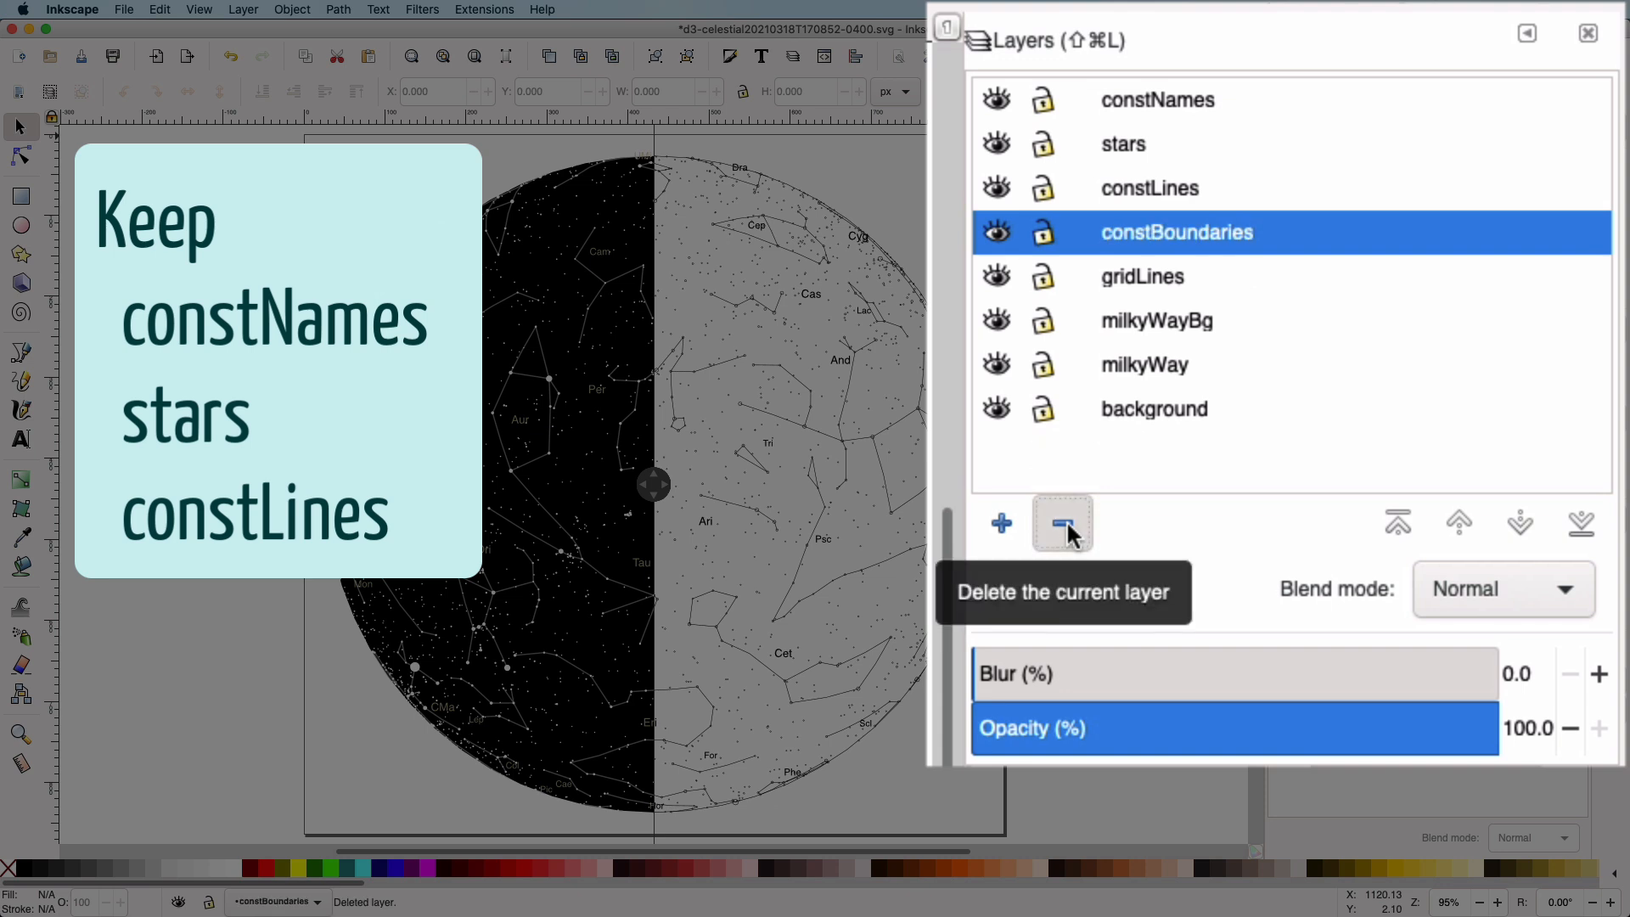
click(1067, 527)
click(1067, 527)
click(1067, 527)
click(1067, 526)
click(1067, 526)
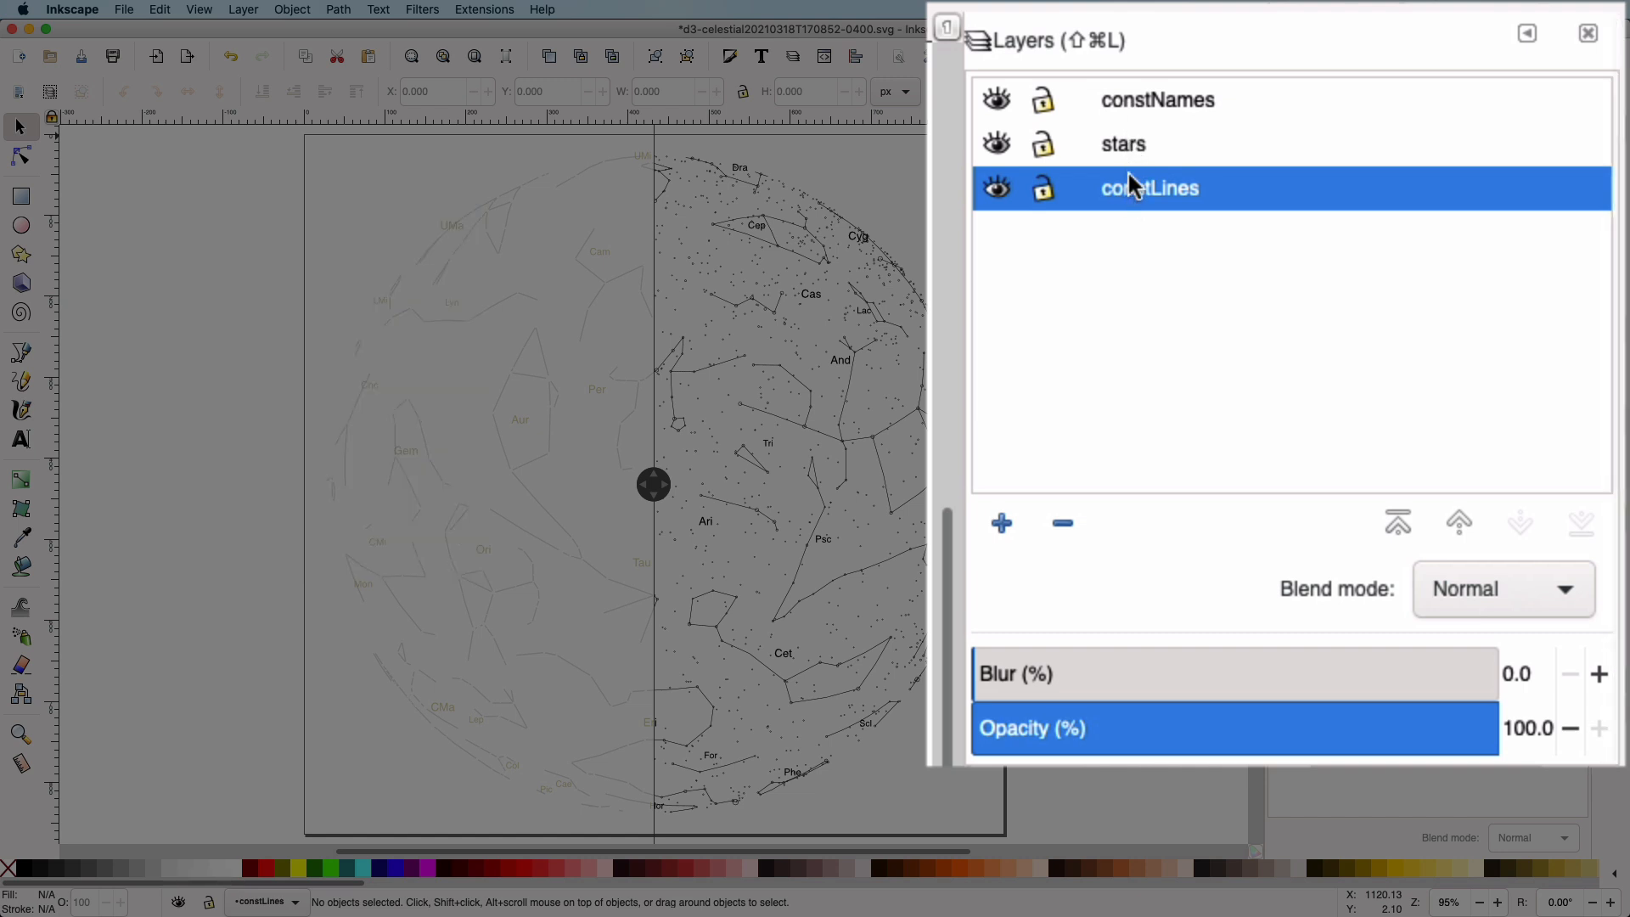
Select all text objects in the constNames layer and change their font to Arial
click(1141, 120)
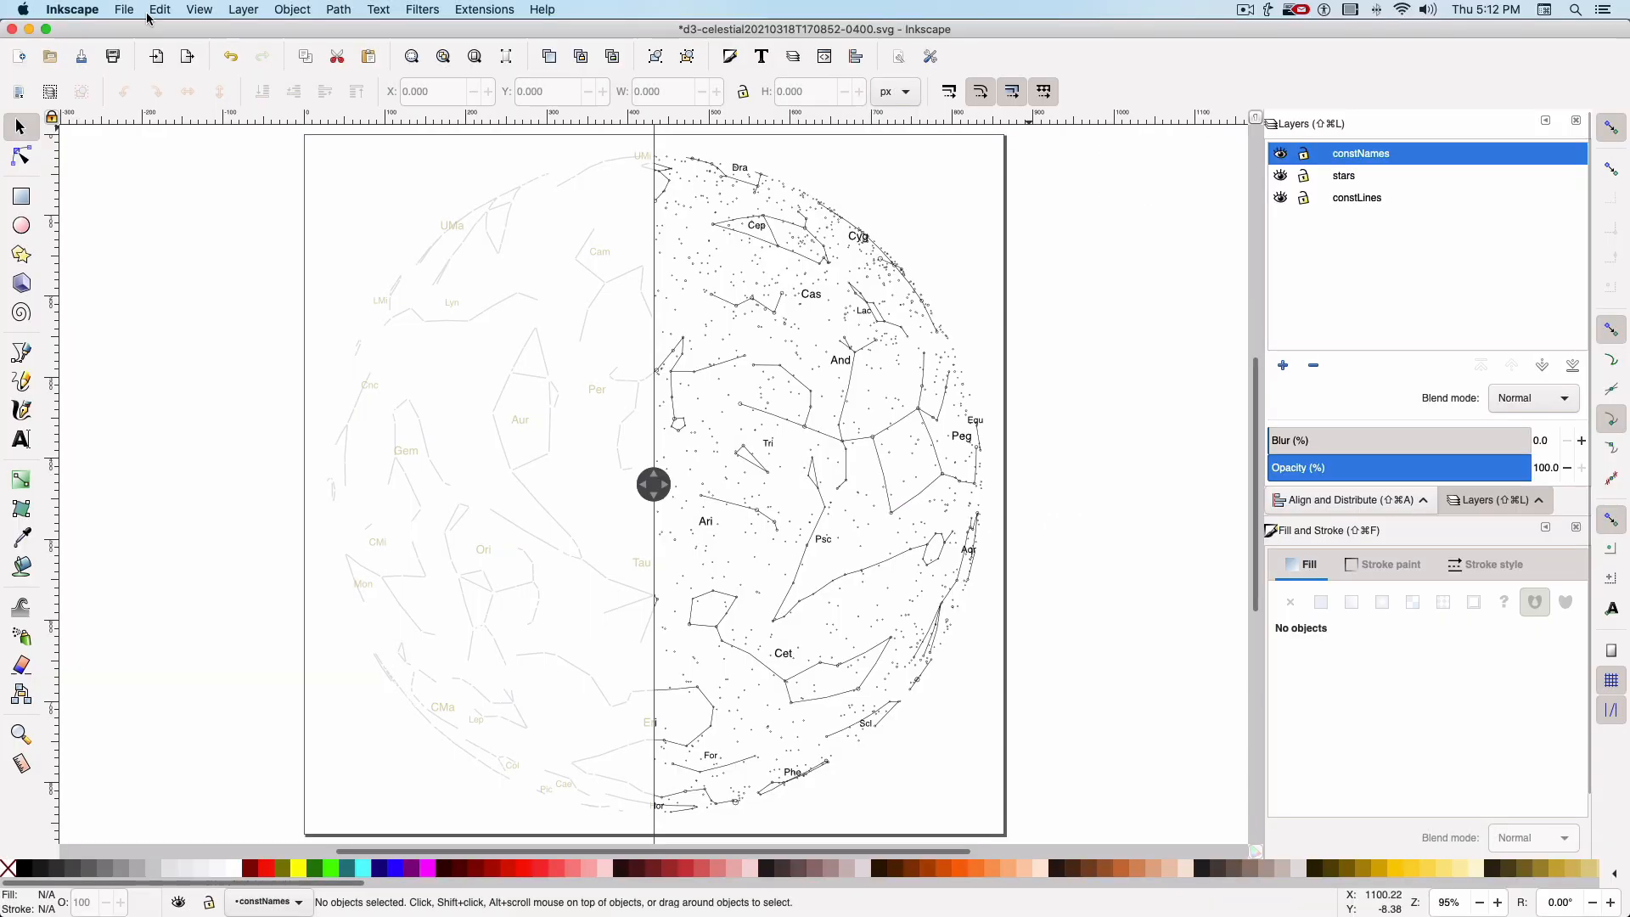
click(160, 10)
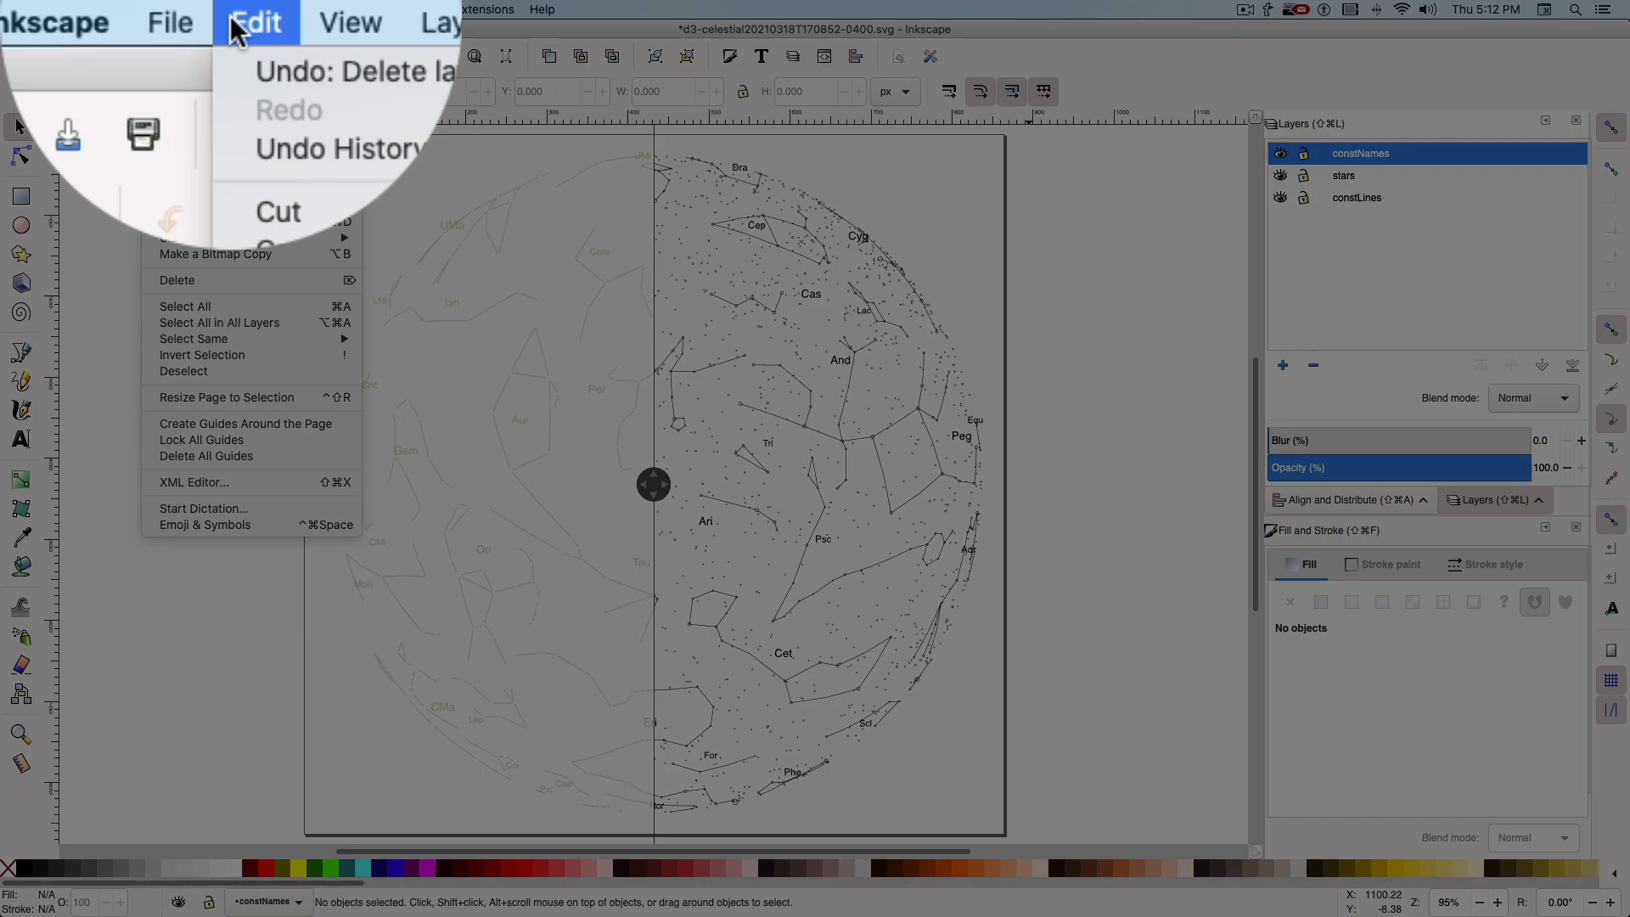
click(233, 314)
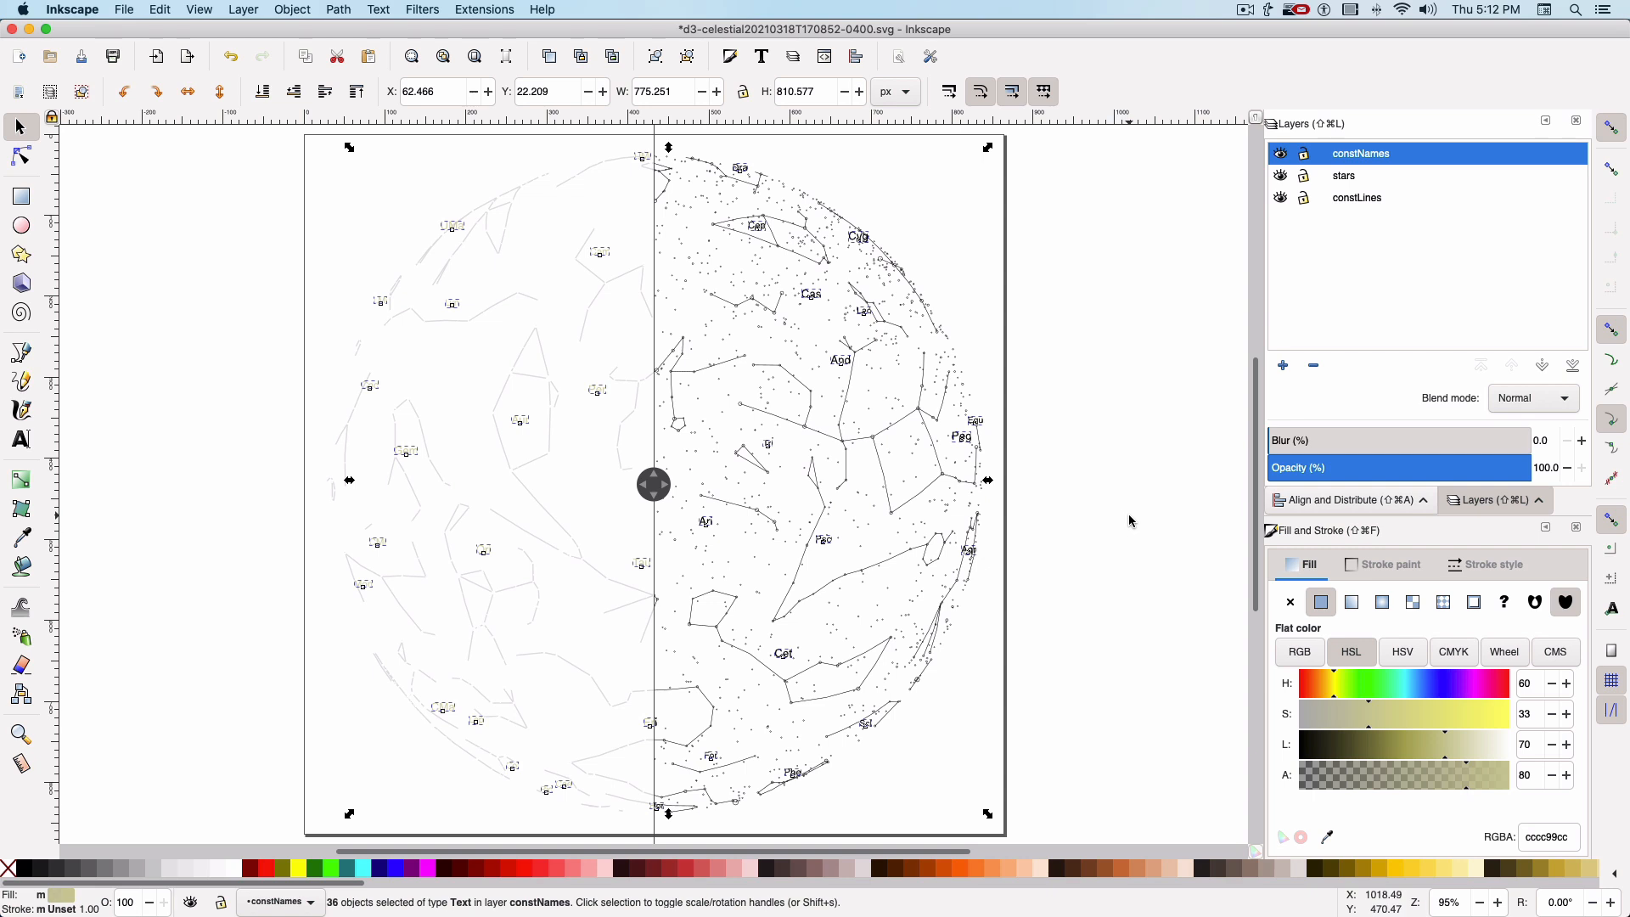
click(24, 440)
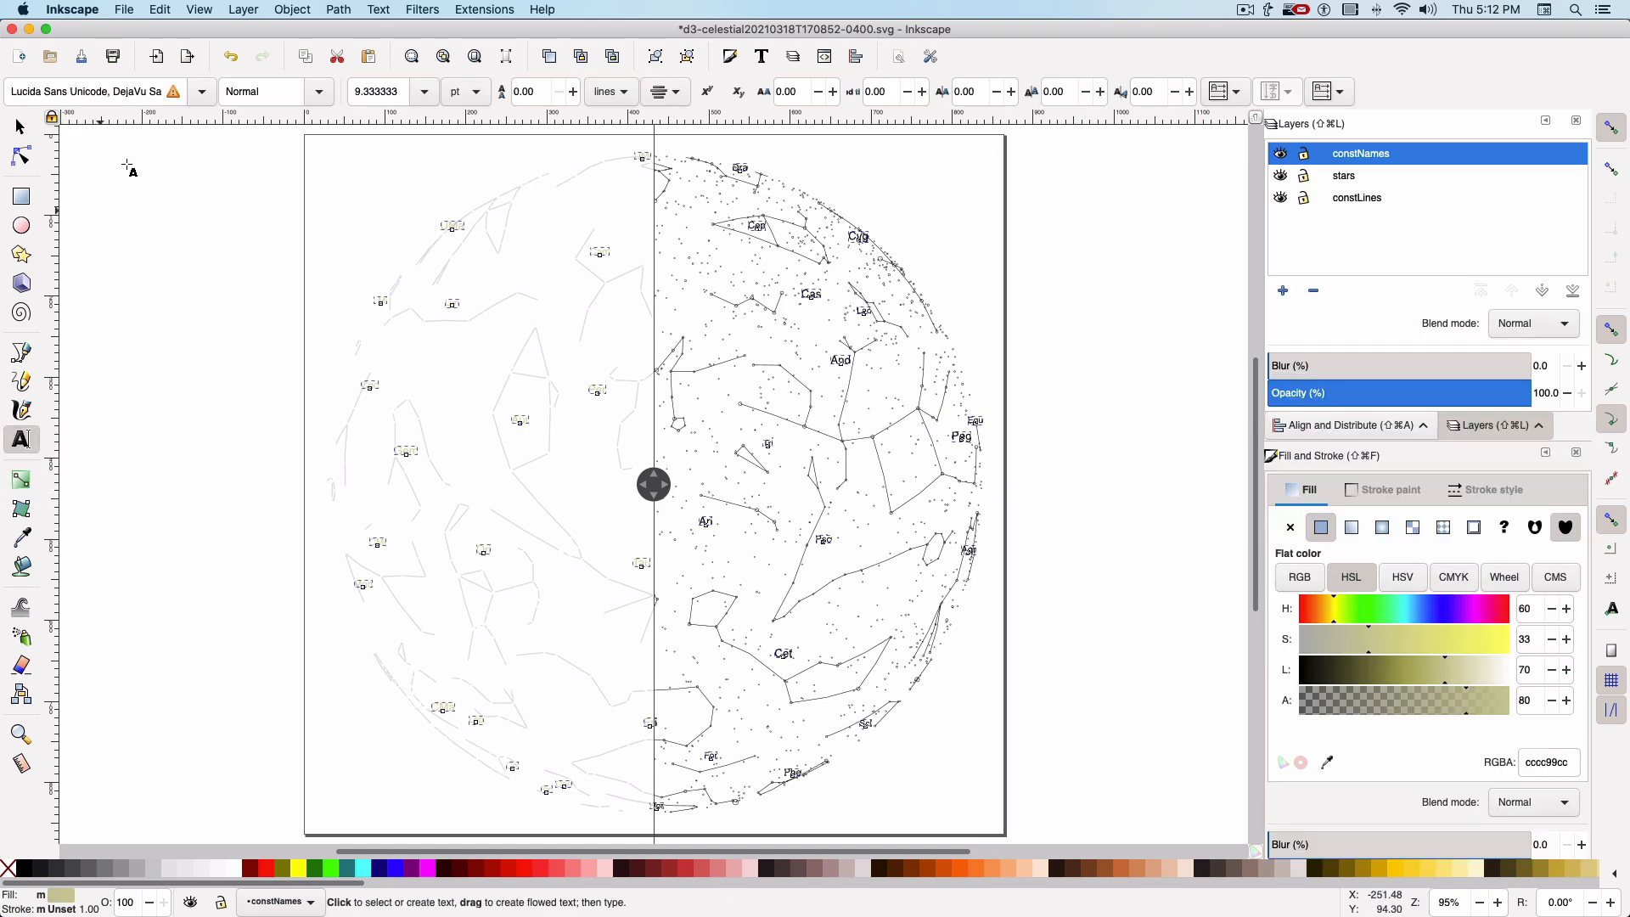
click(200, 92)
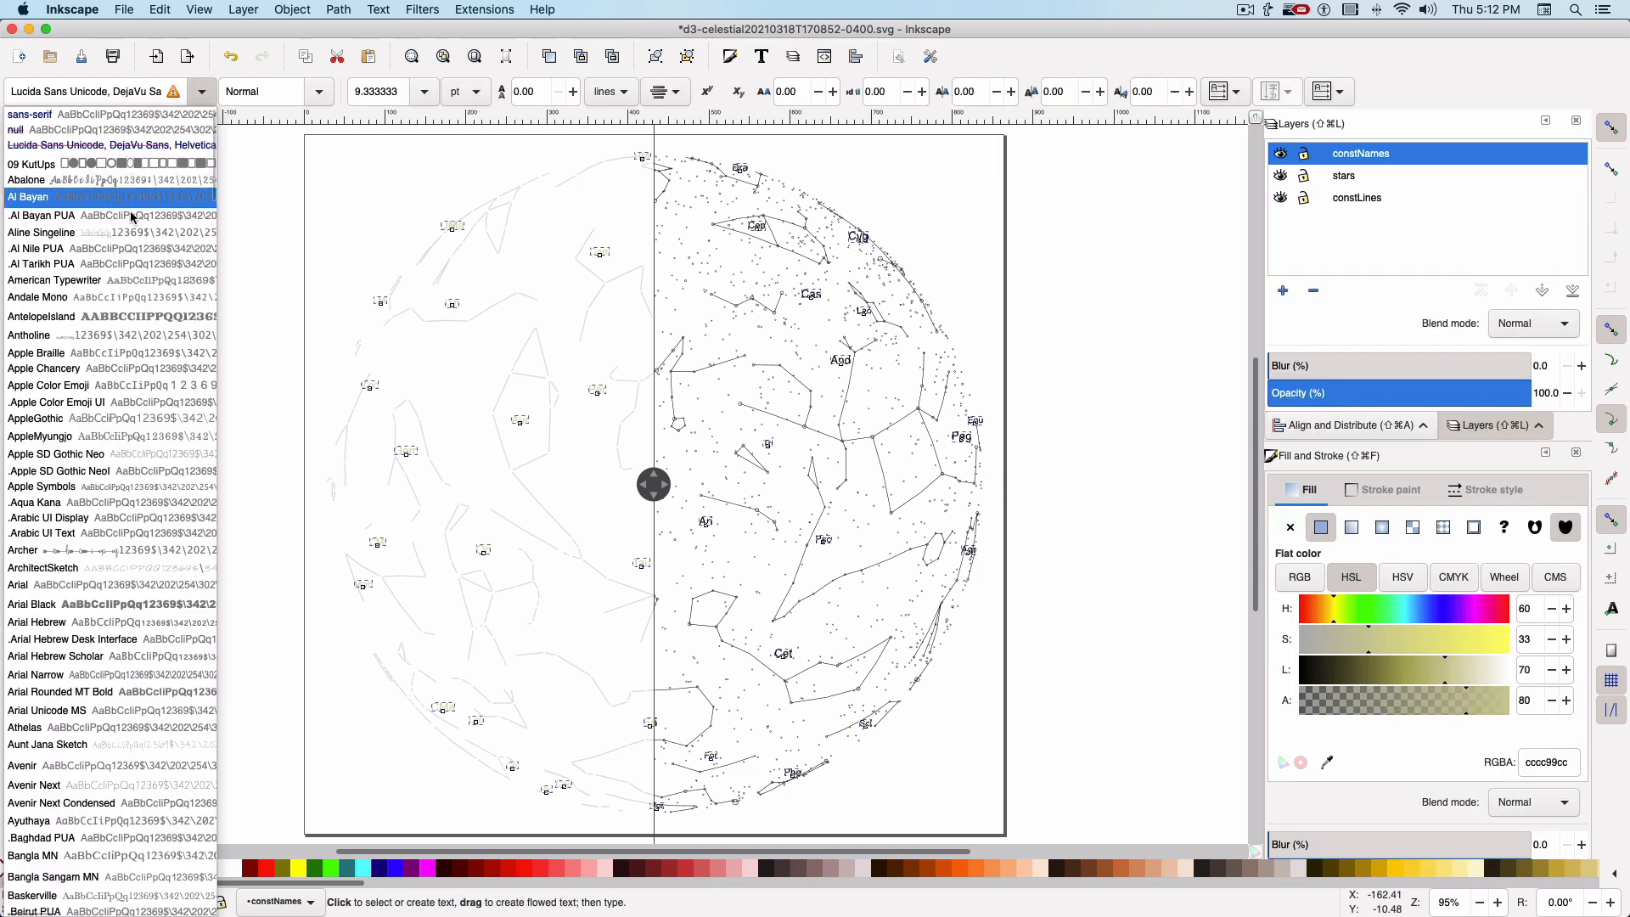
click(91, 586)
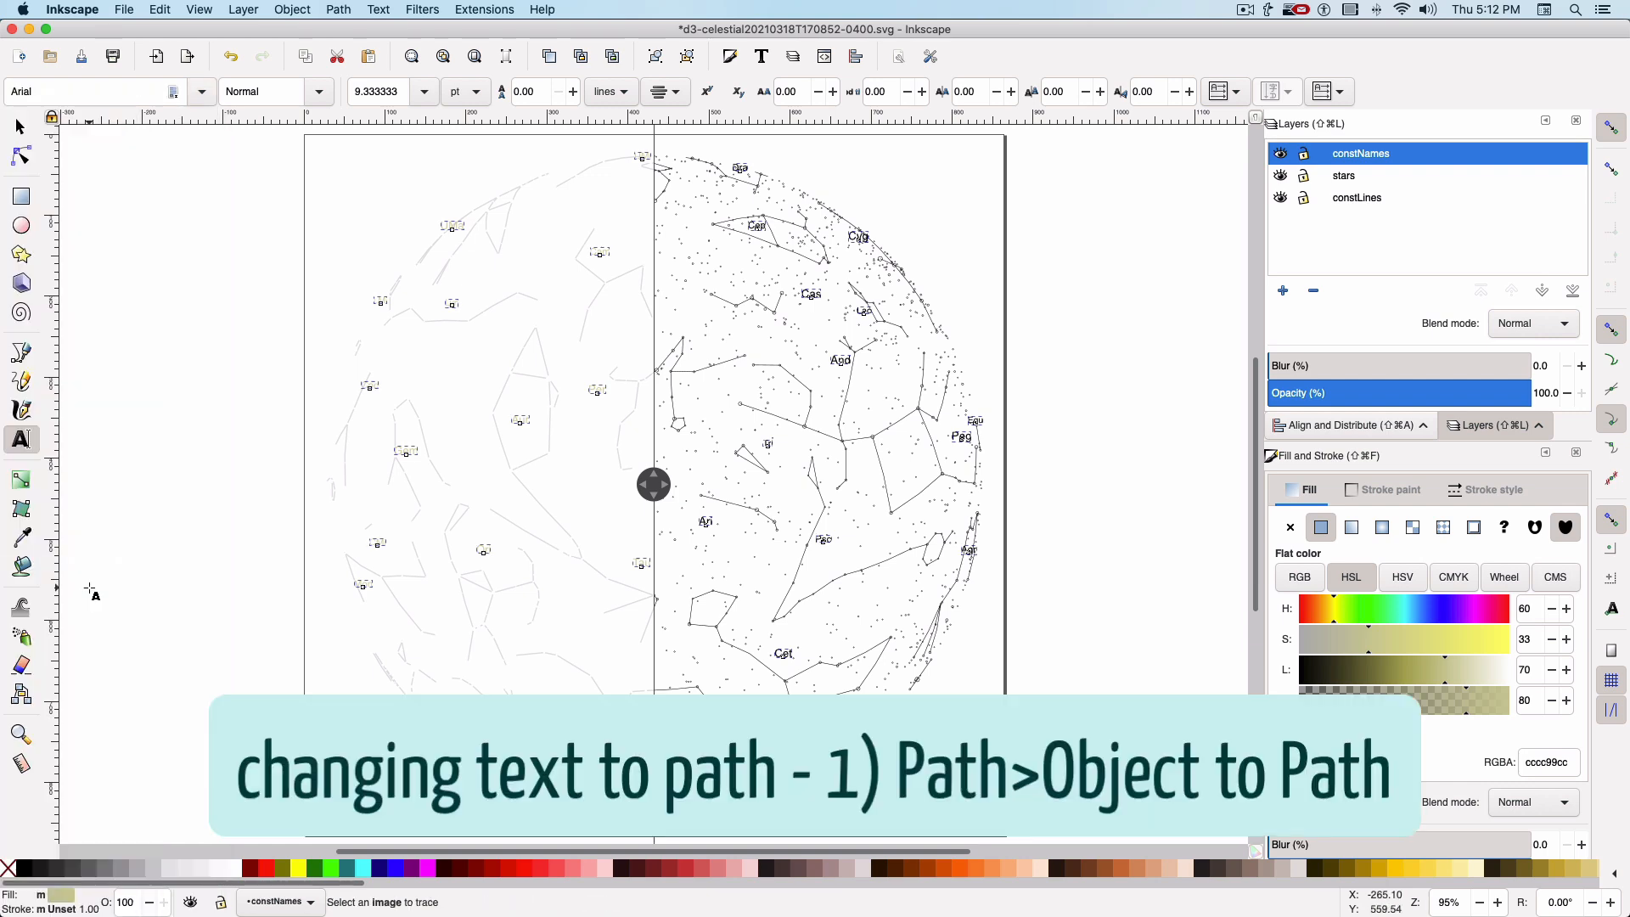
Convert the selected constNames text objects to paths, ungroup the letters and unite them into a single path
click(338, 10)
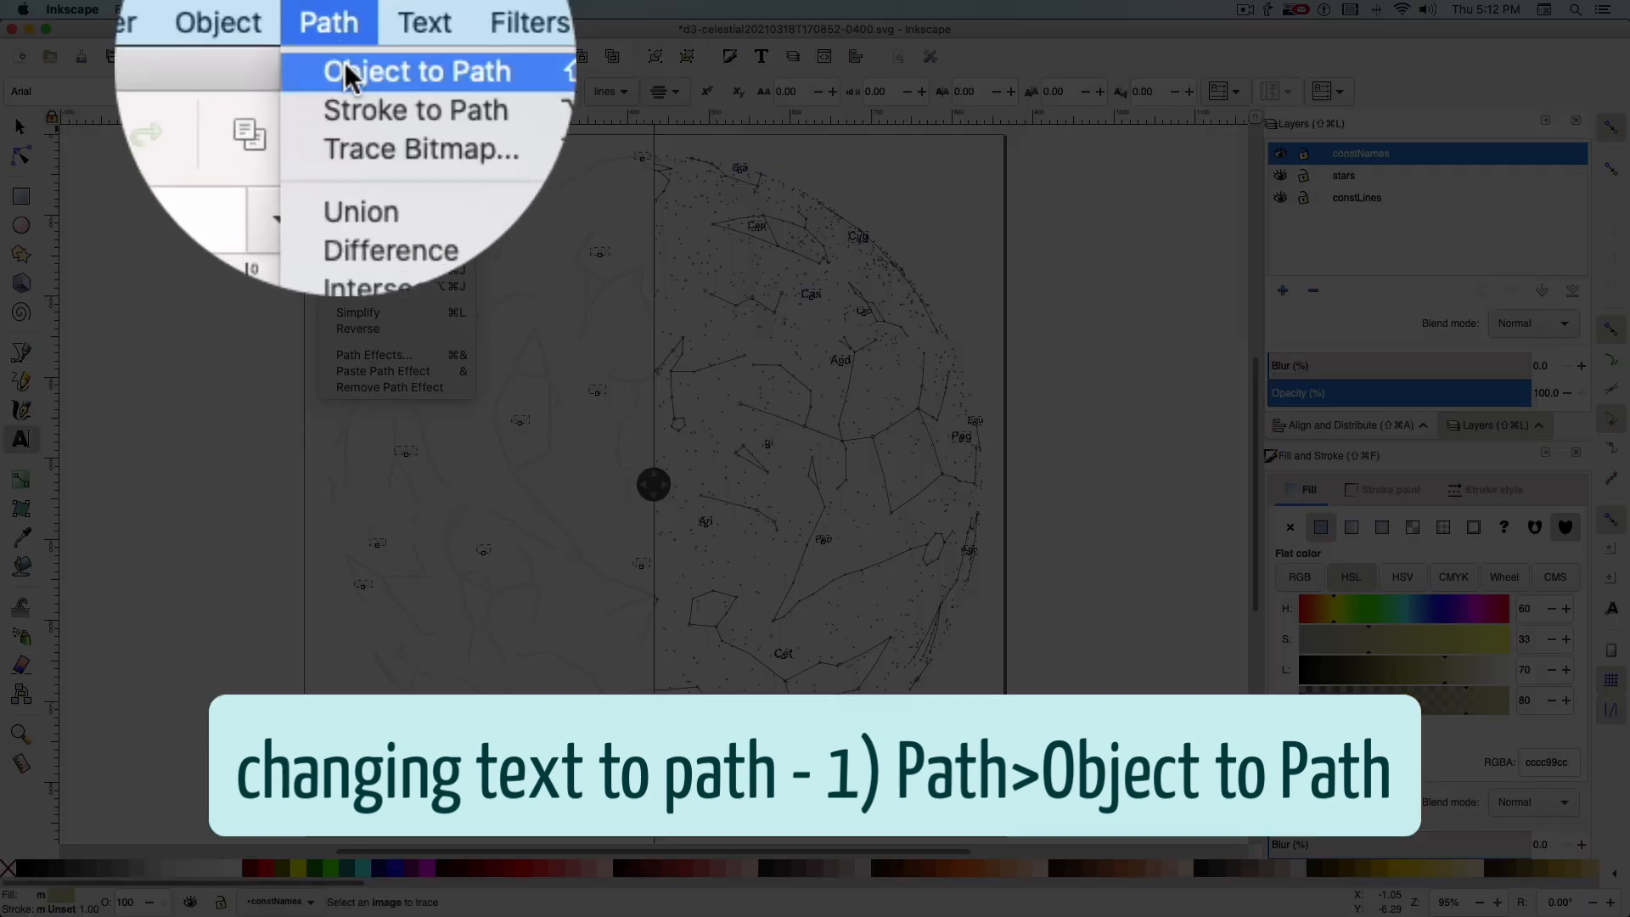
click(344, 64)
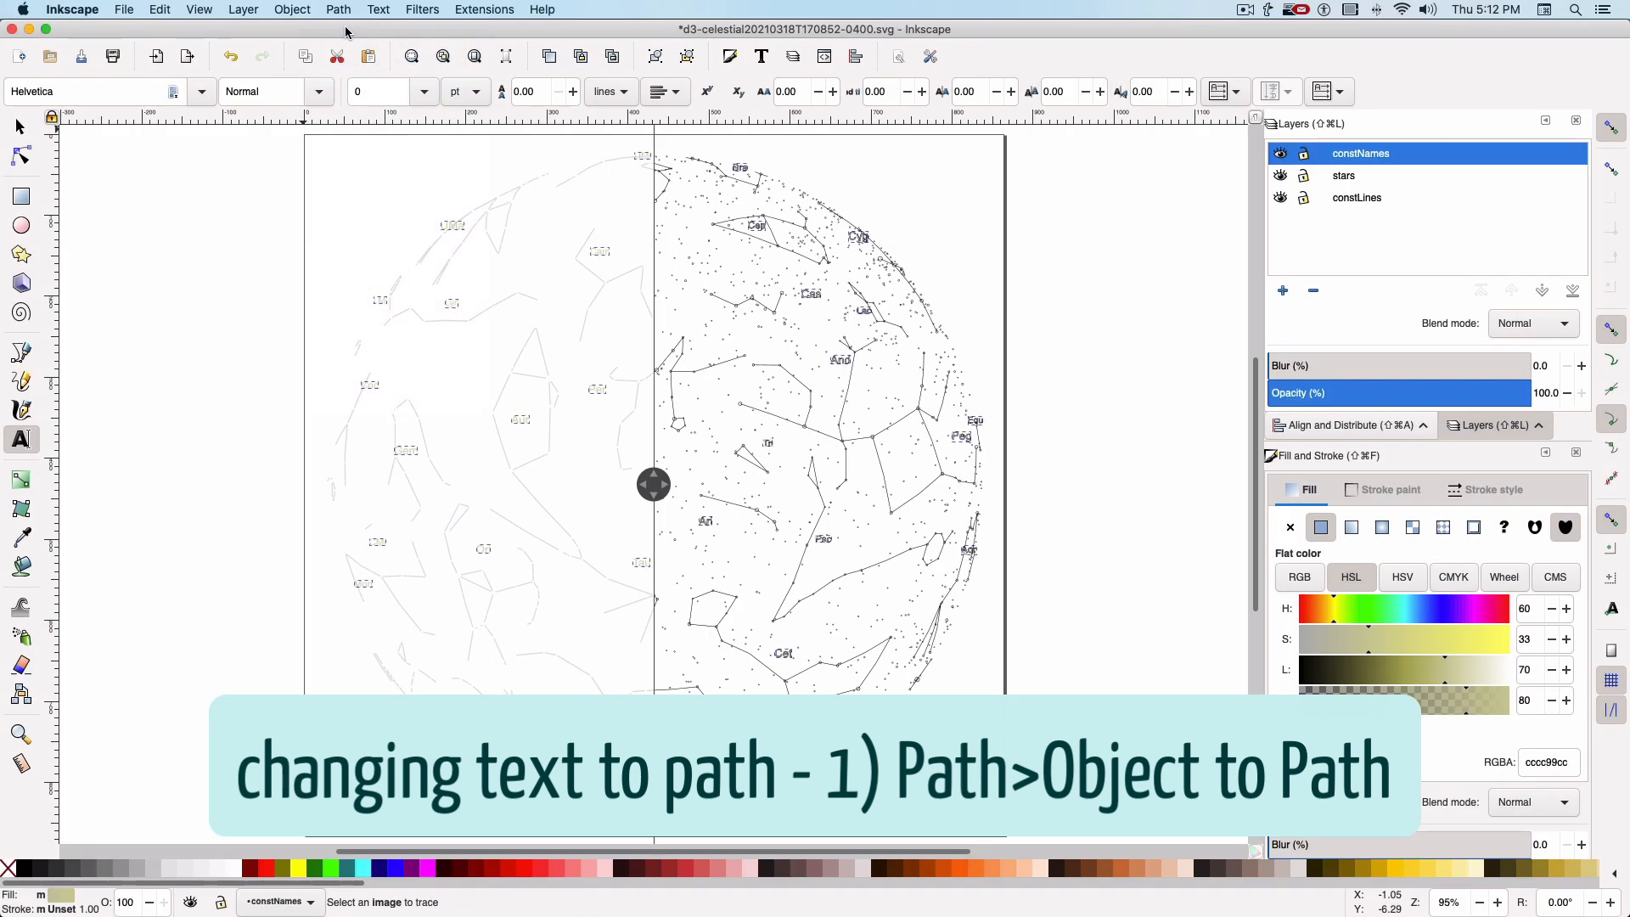
click(294, 10)
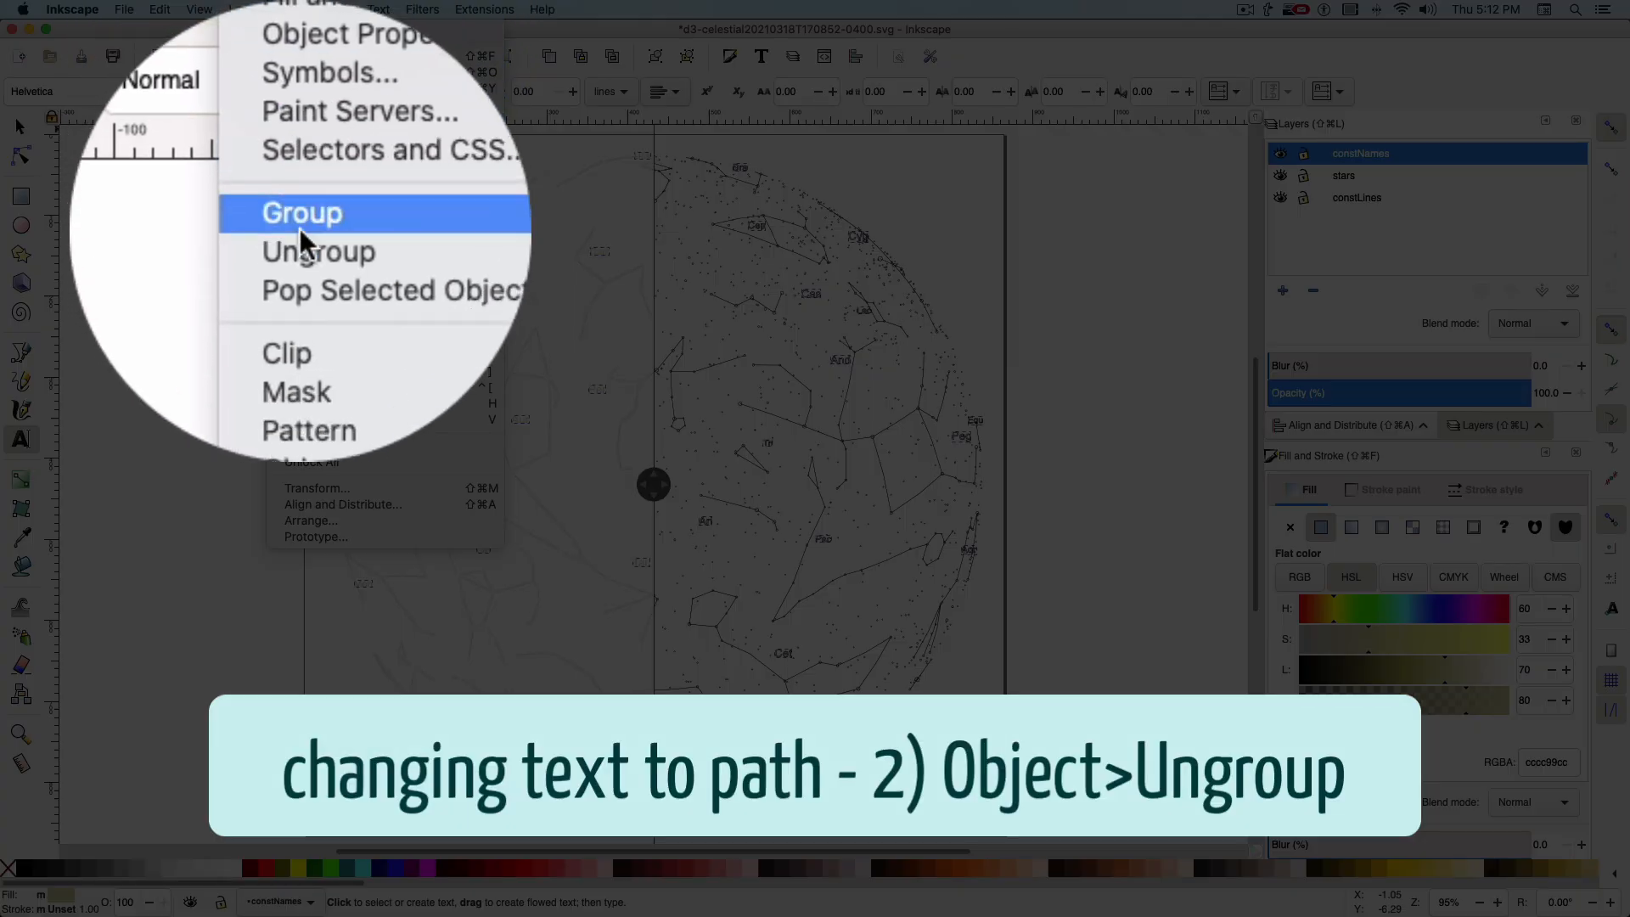
click(302, 234)
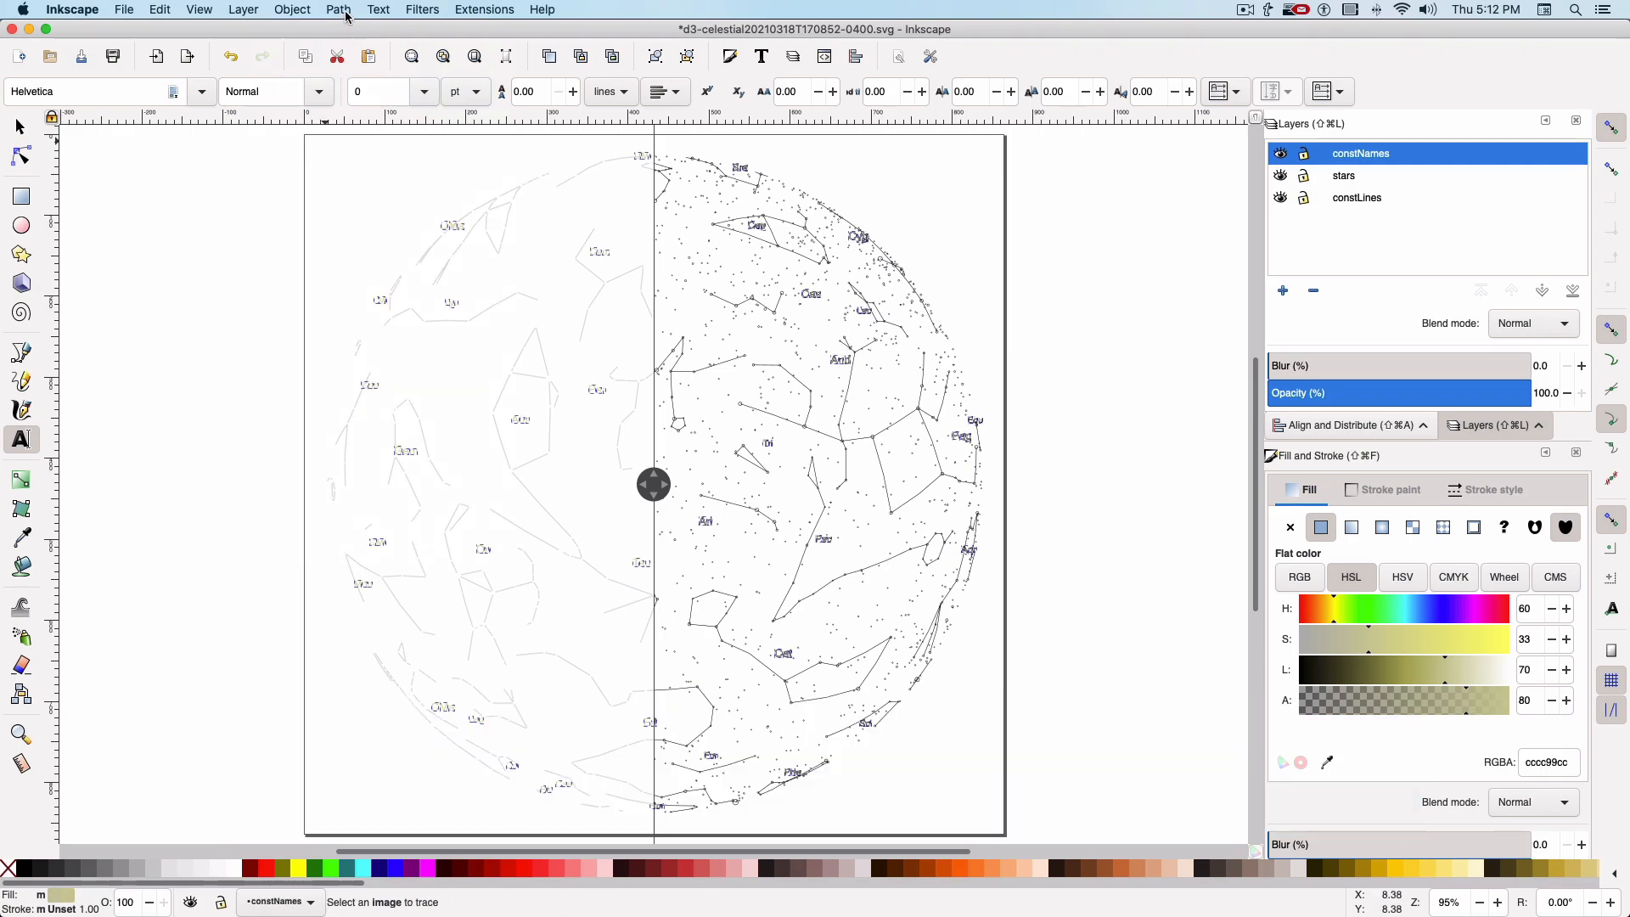
click(344, 10)
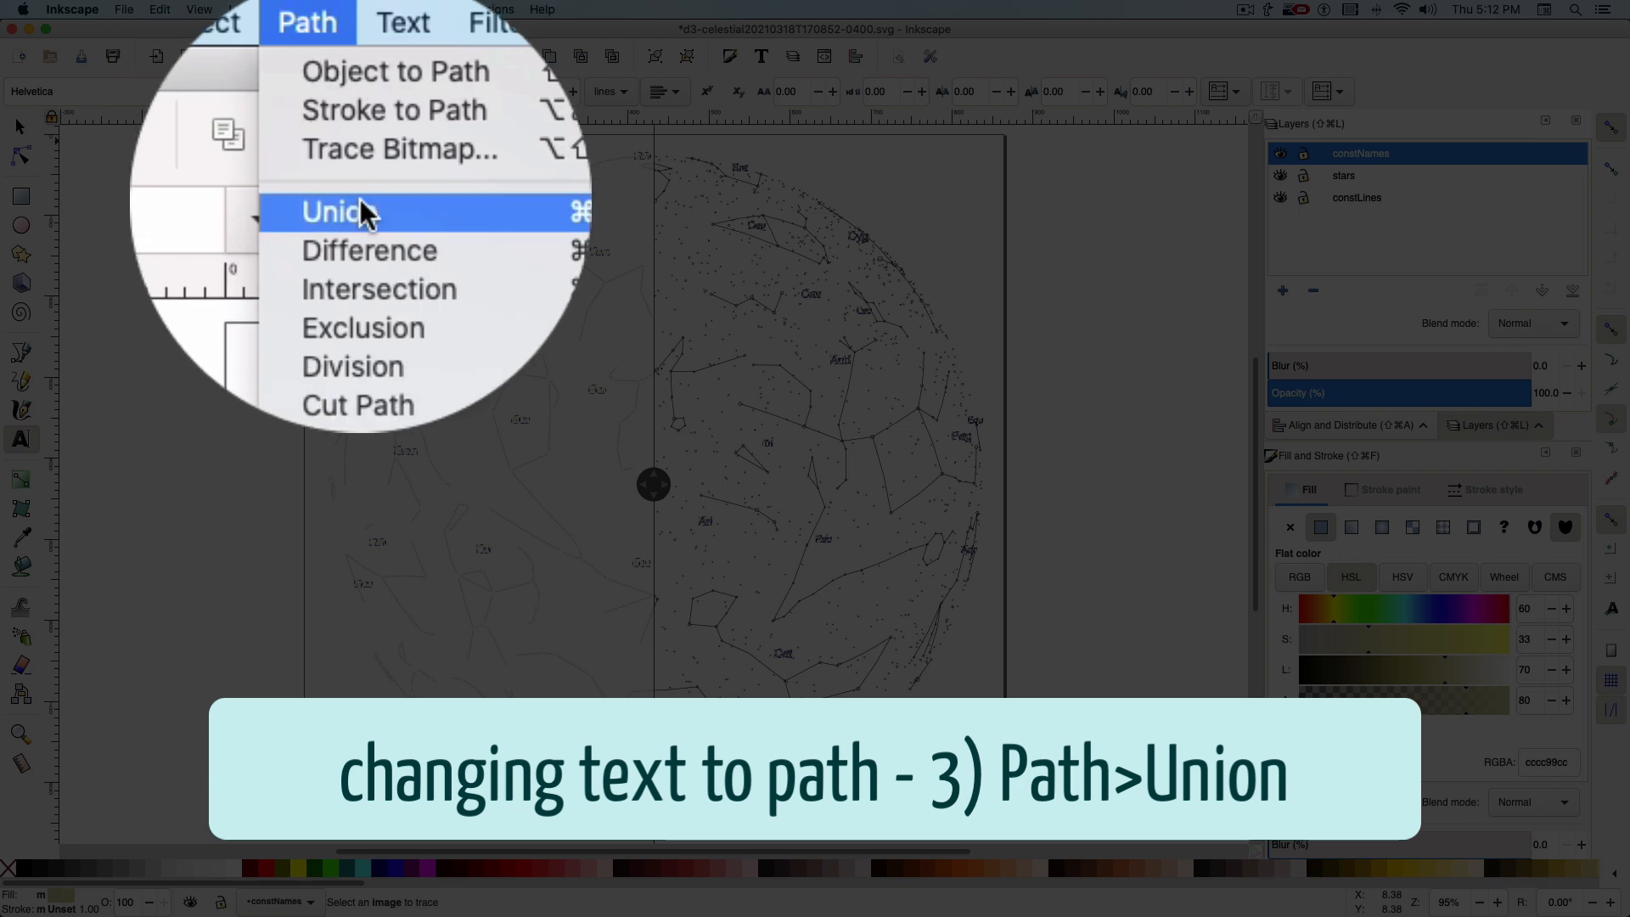
click(363, 212)
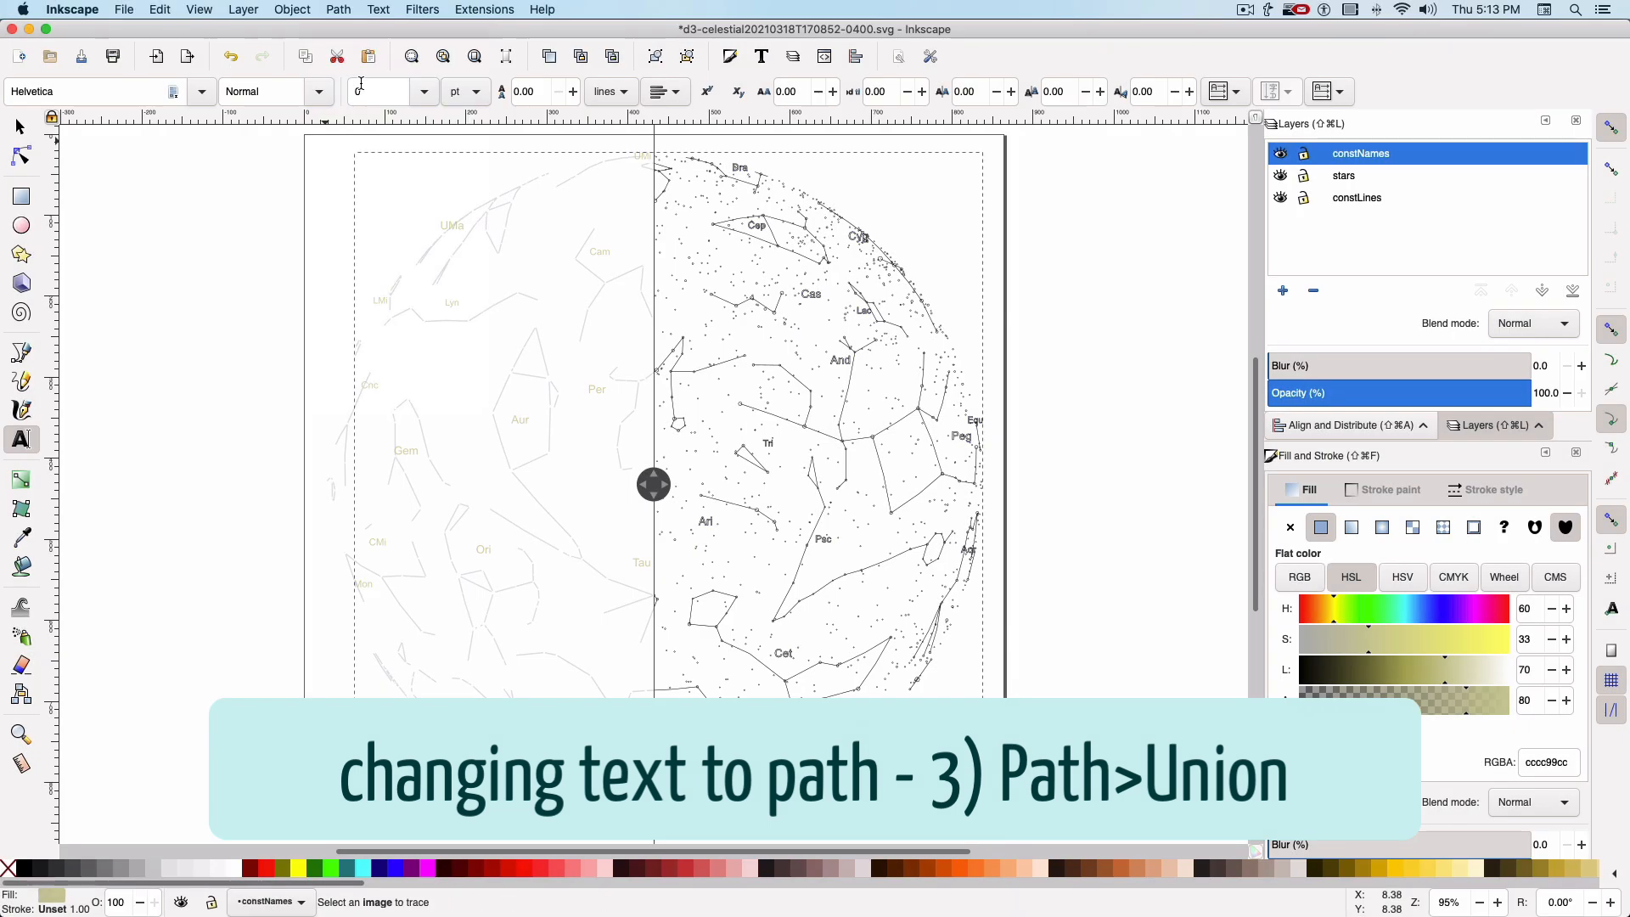
Select every object in the stars layer and combine them into one path
click(21, 130)
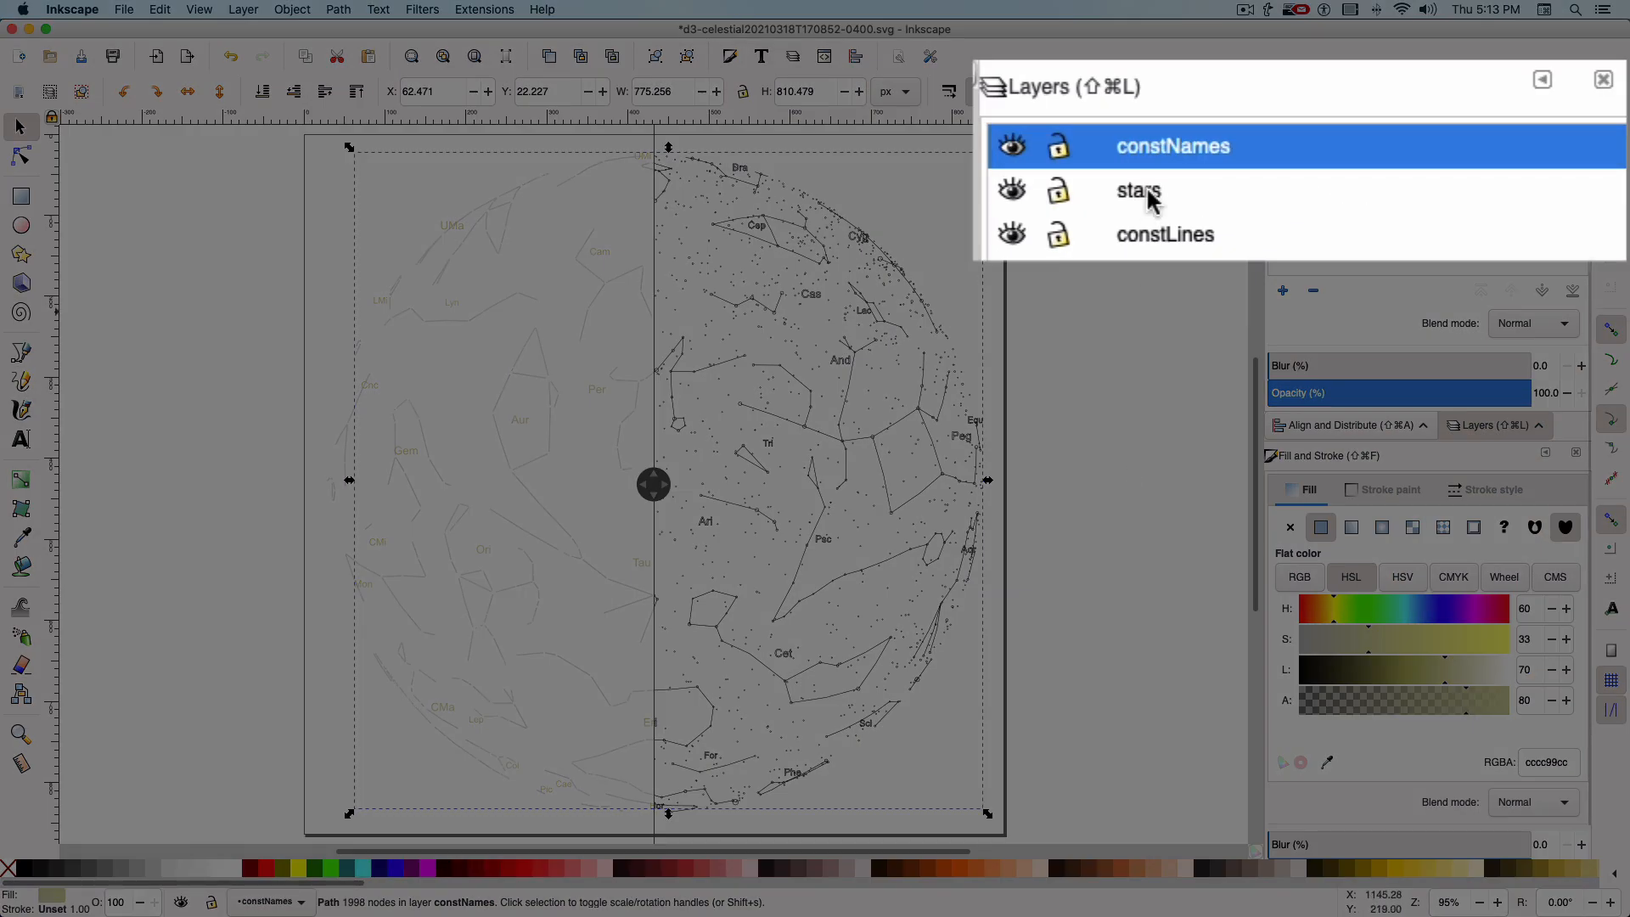
click(1150, 198)
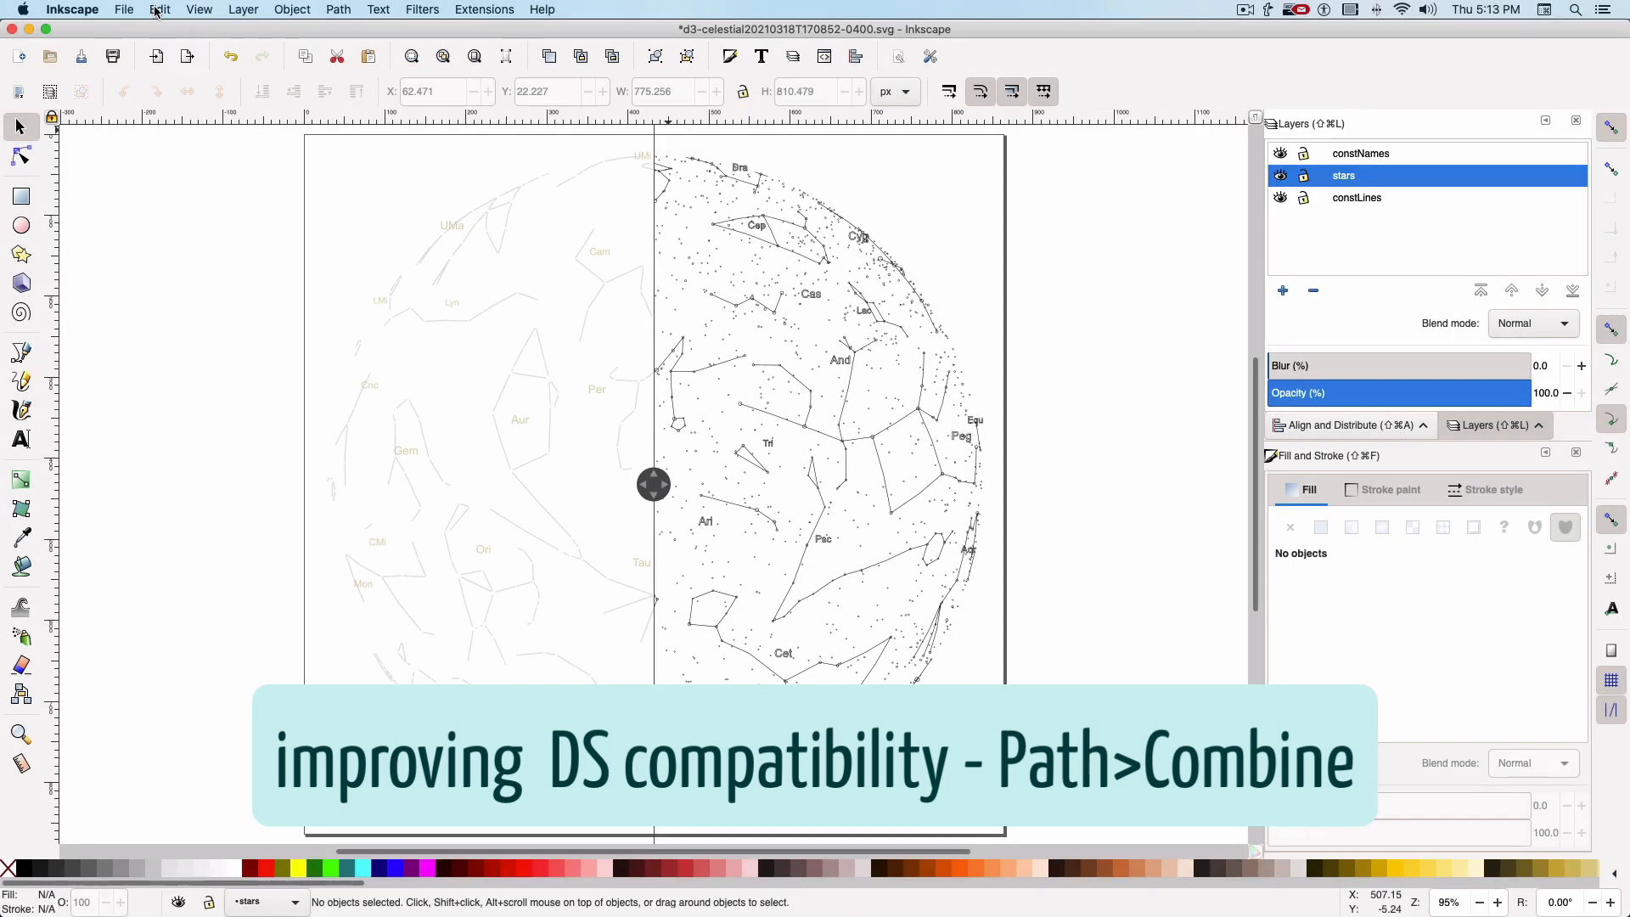
click(160, 9)
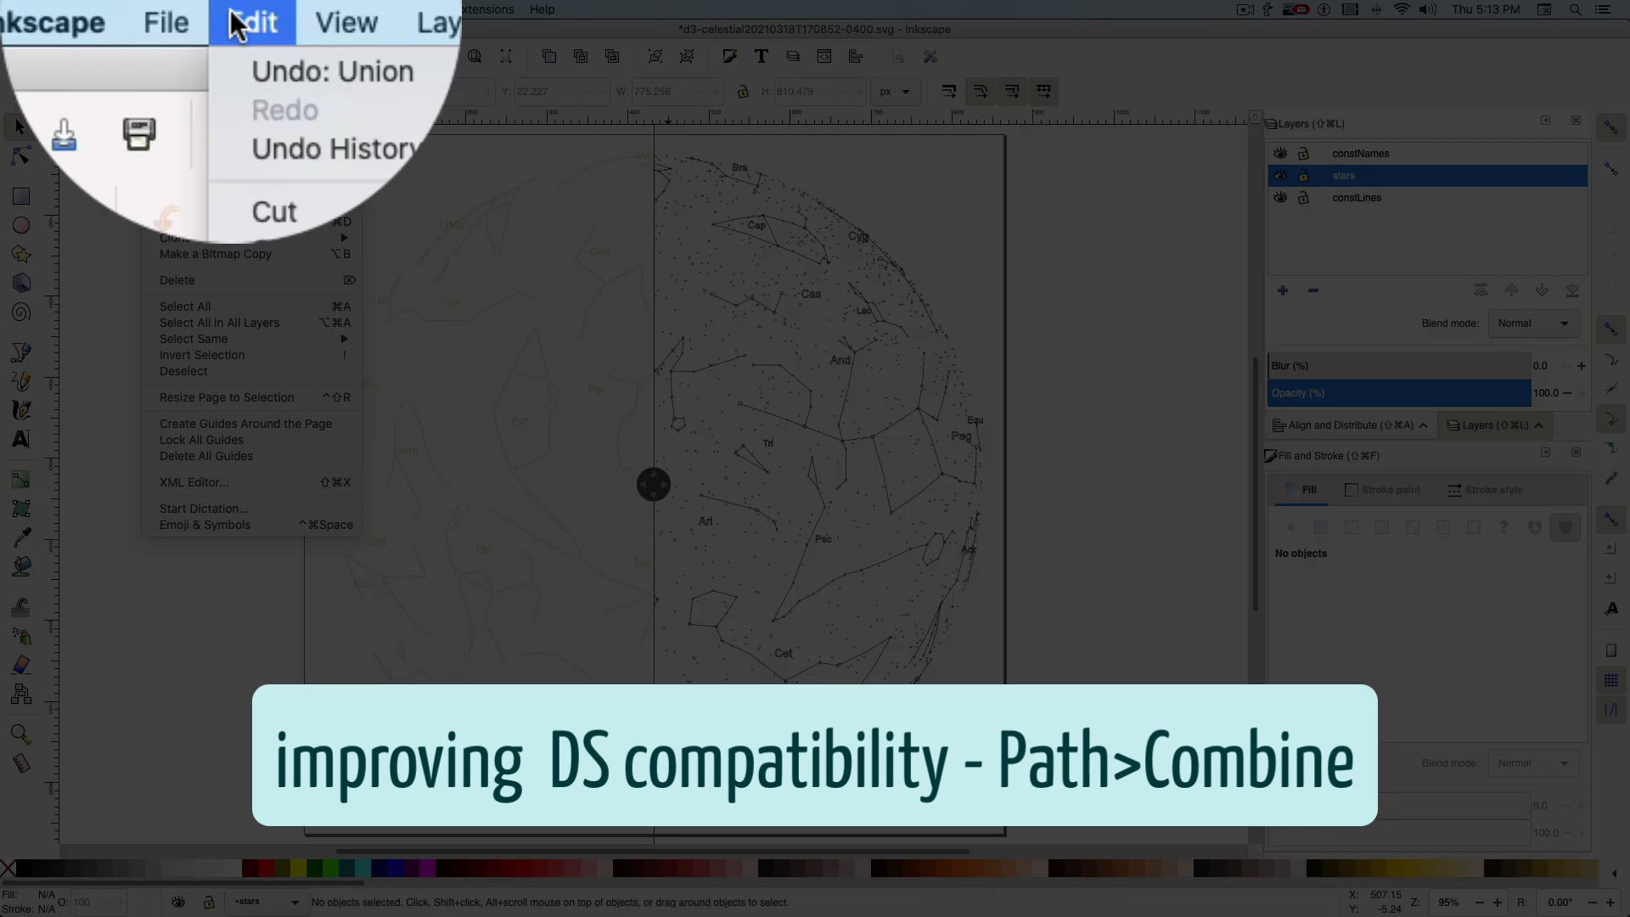
click(216, 309)
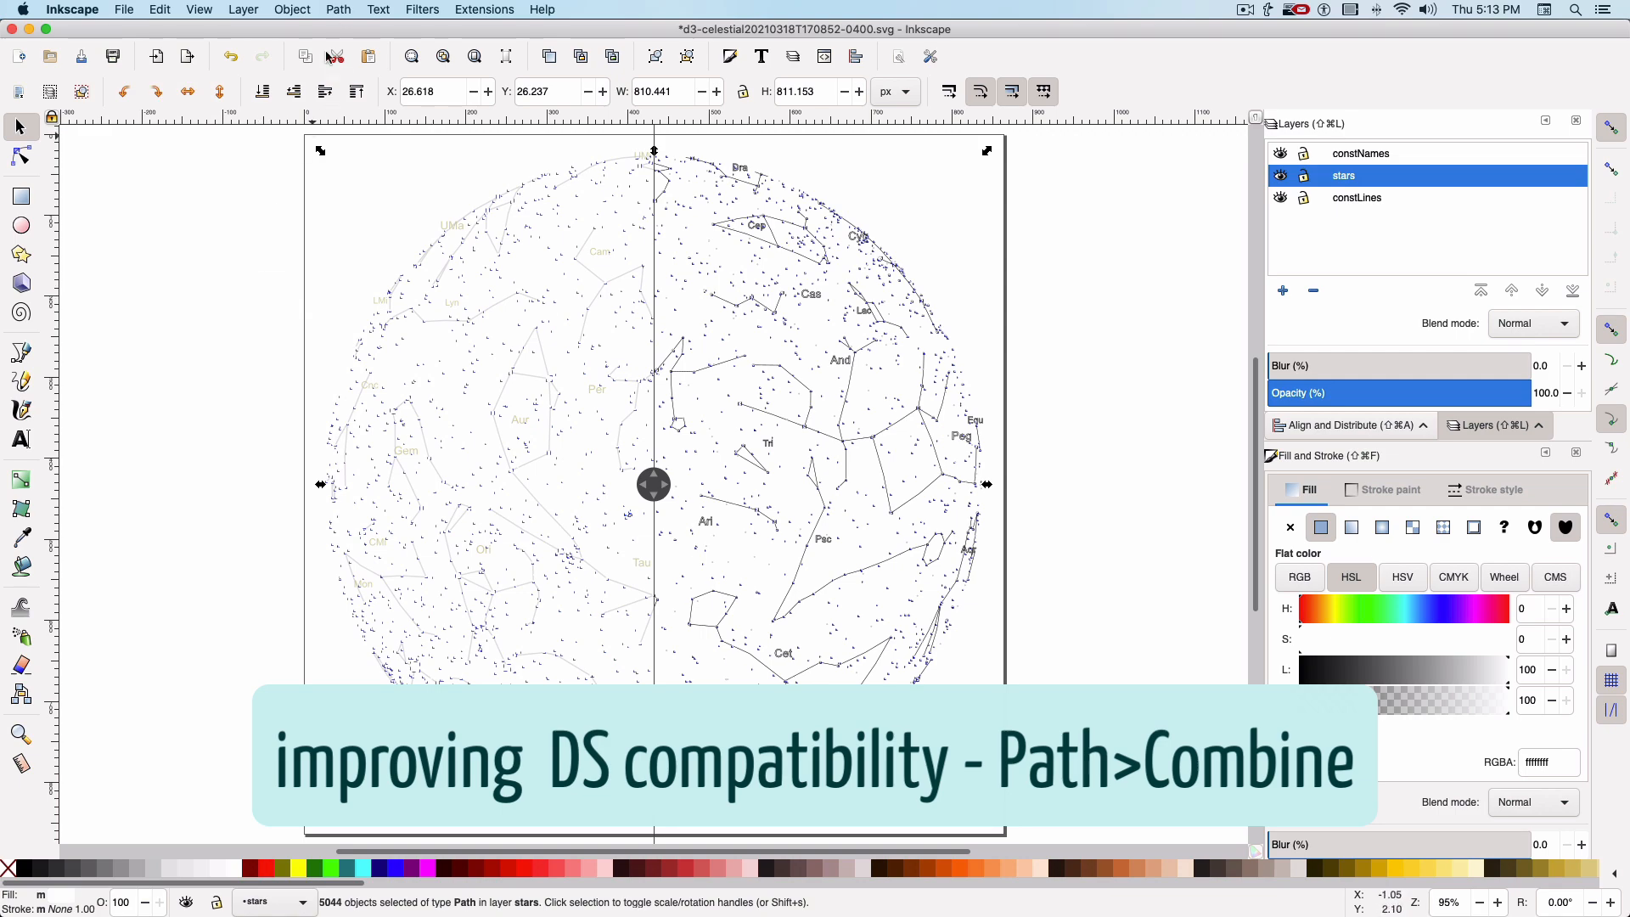
click(338, 14)
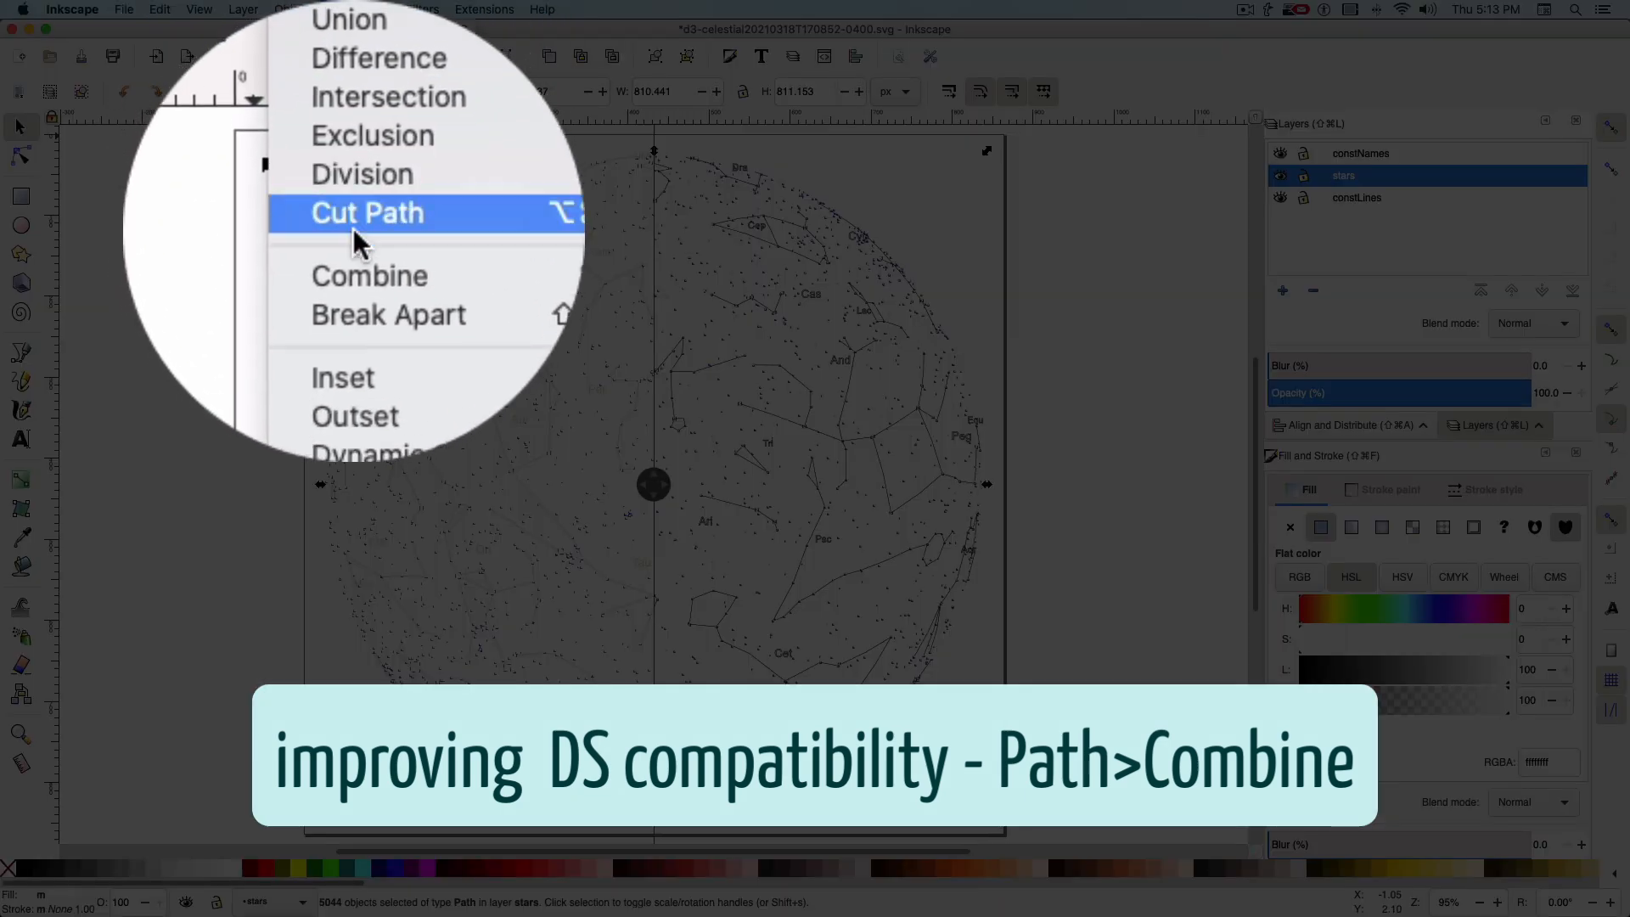
click(349, 189)
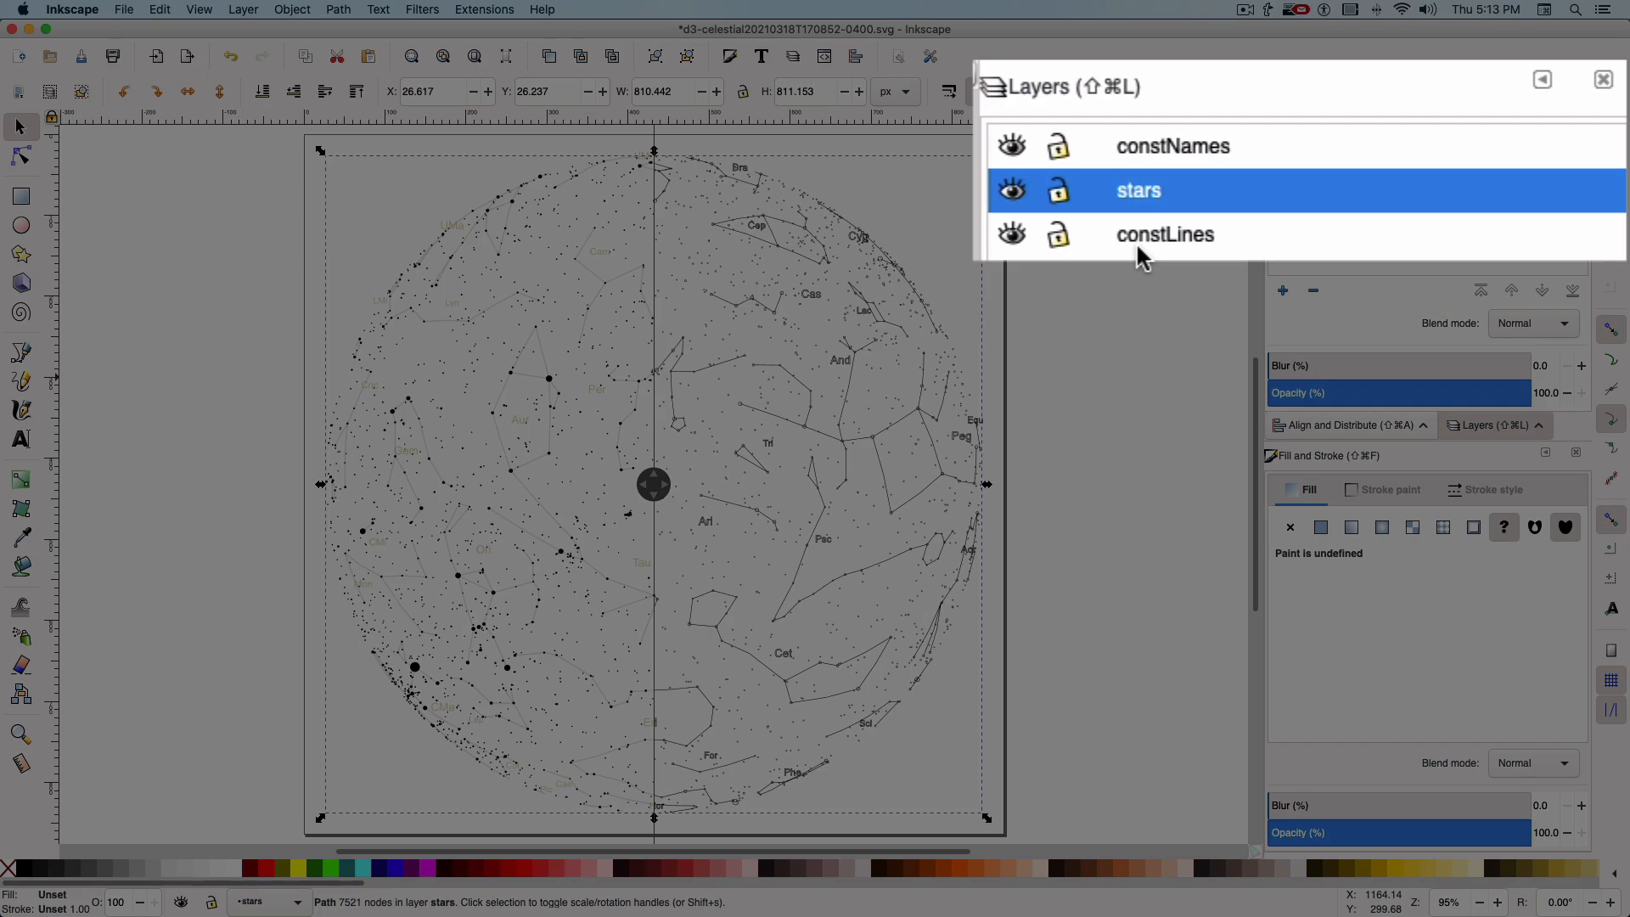
Select every object in the constLines layer and combine them into one path
click(1143, 238)
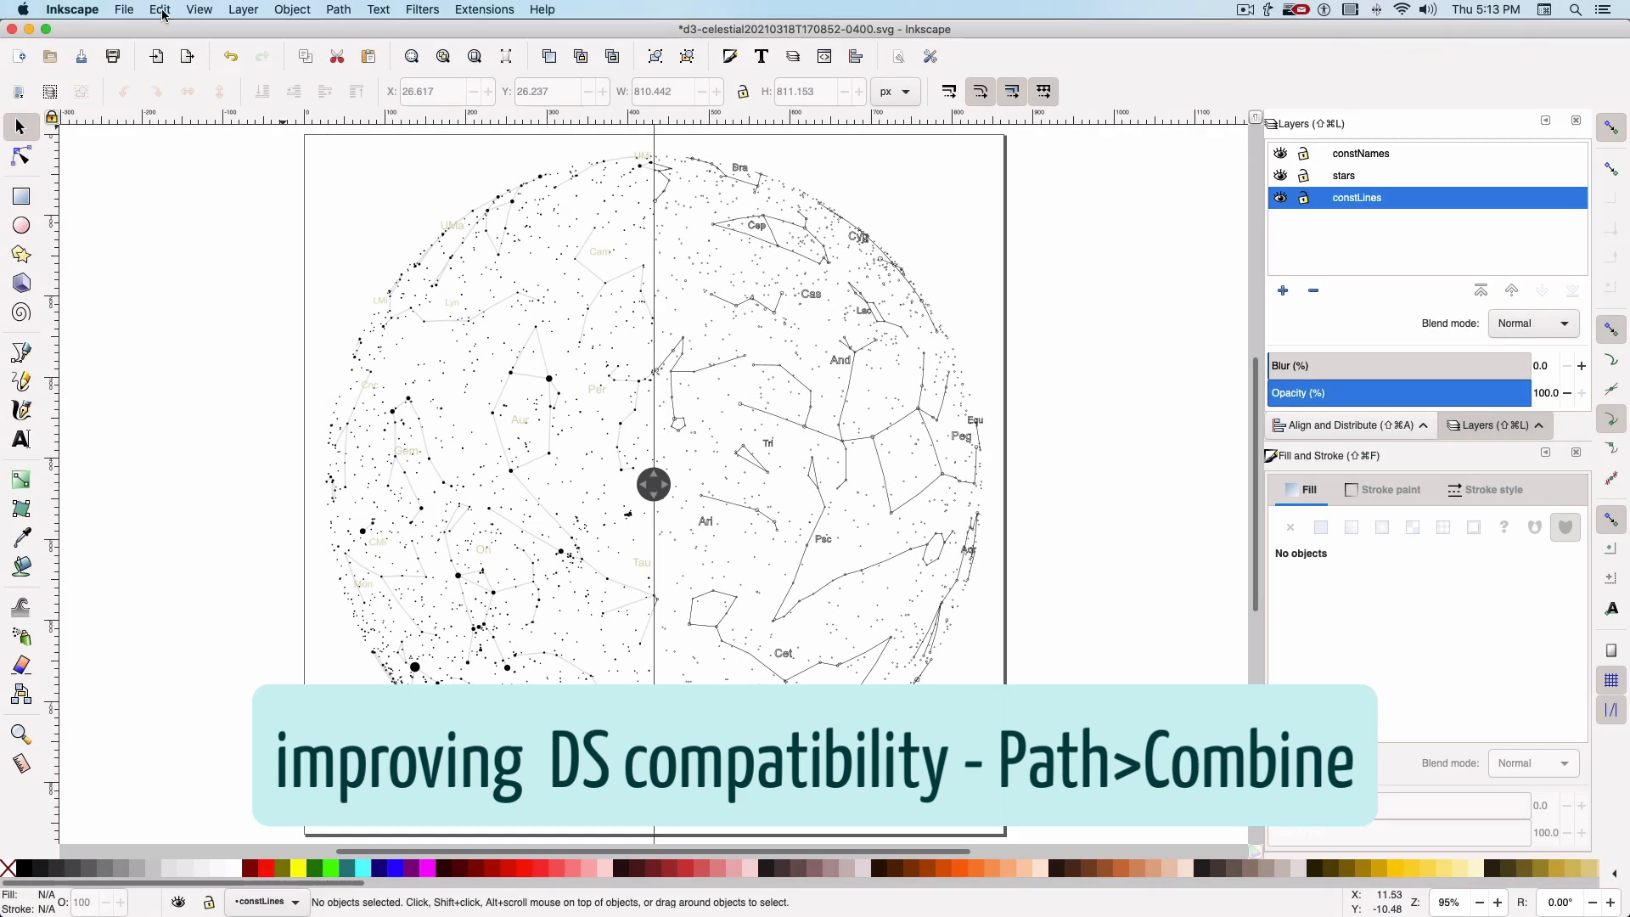
click(163, 15)
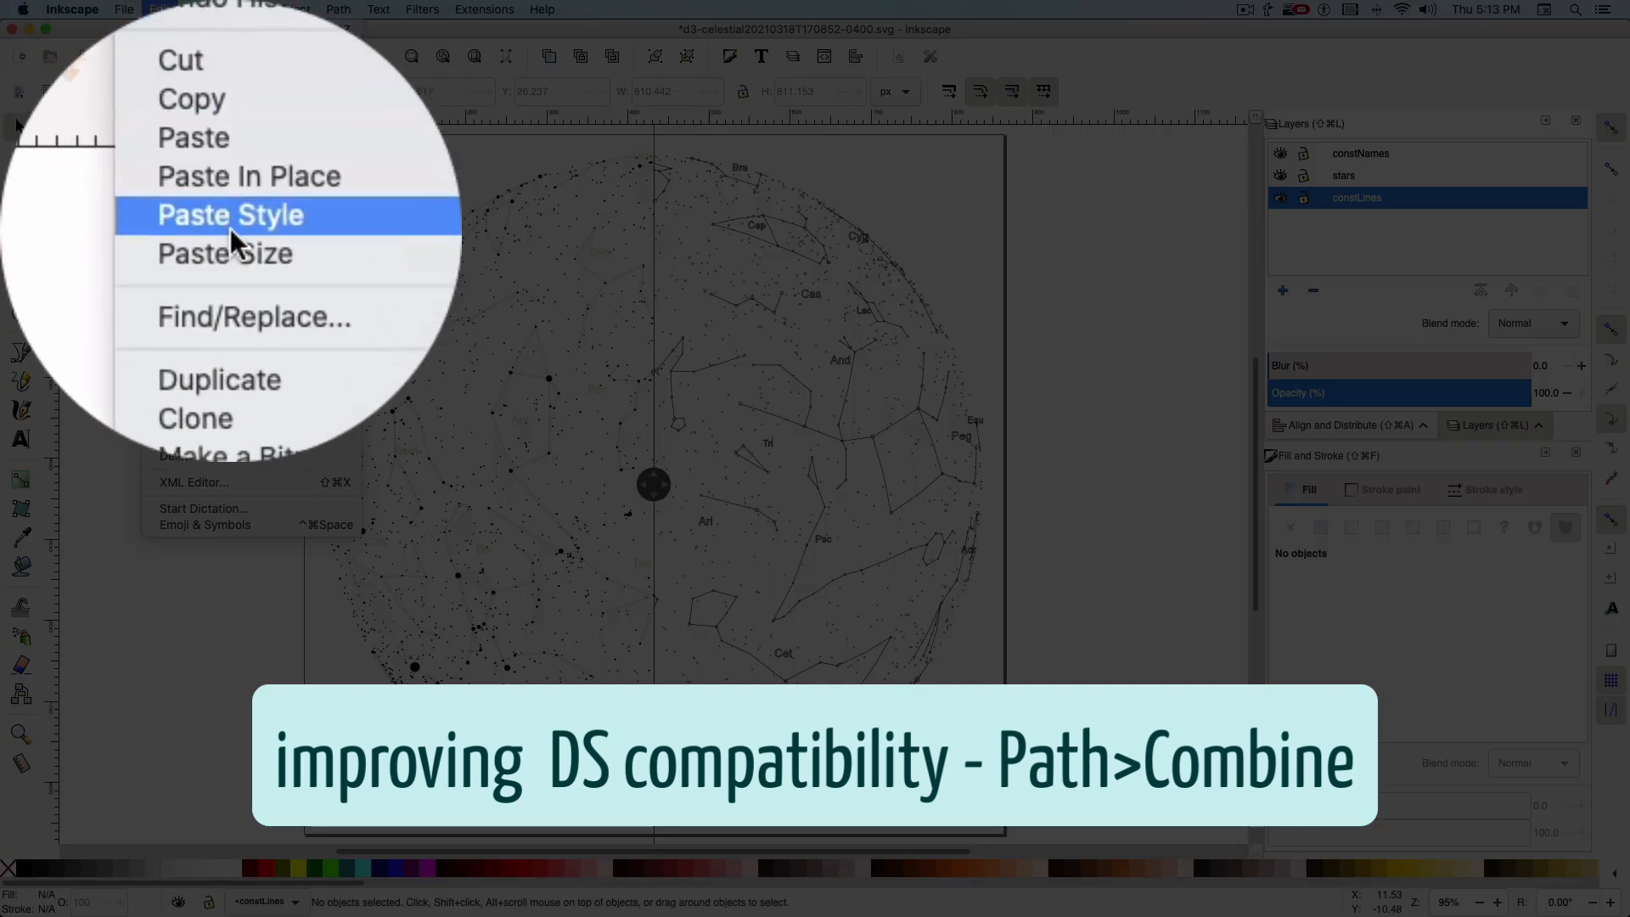
click(212, 308)
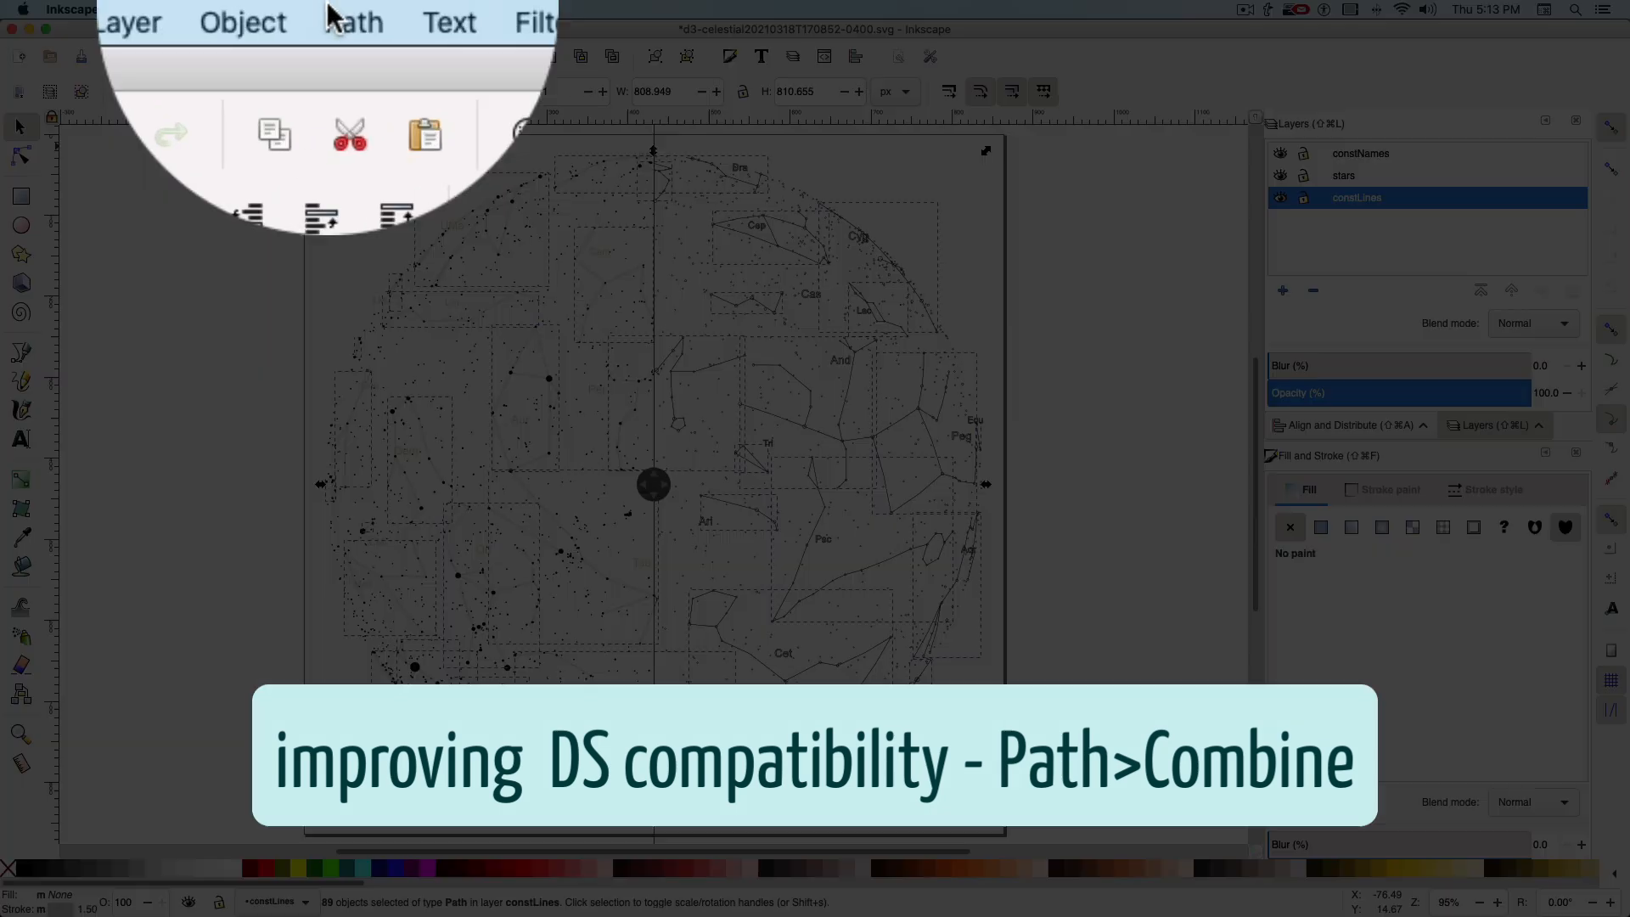
click(335, 10)
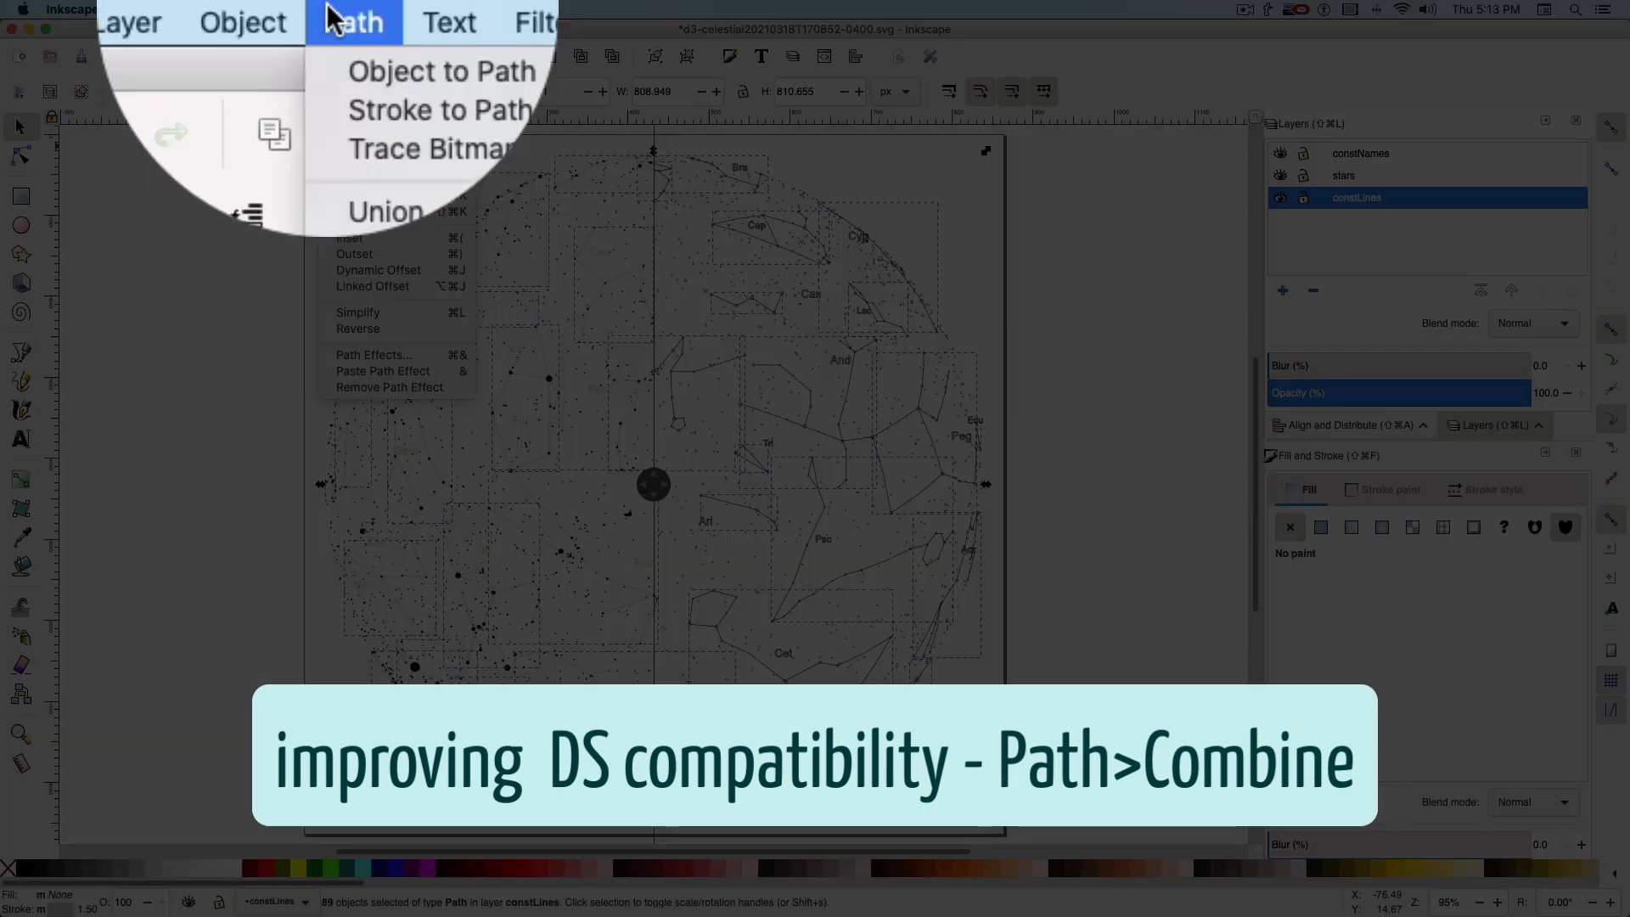
click(352, 197)
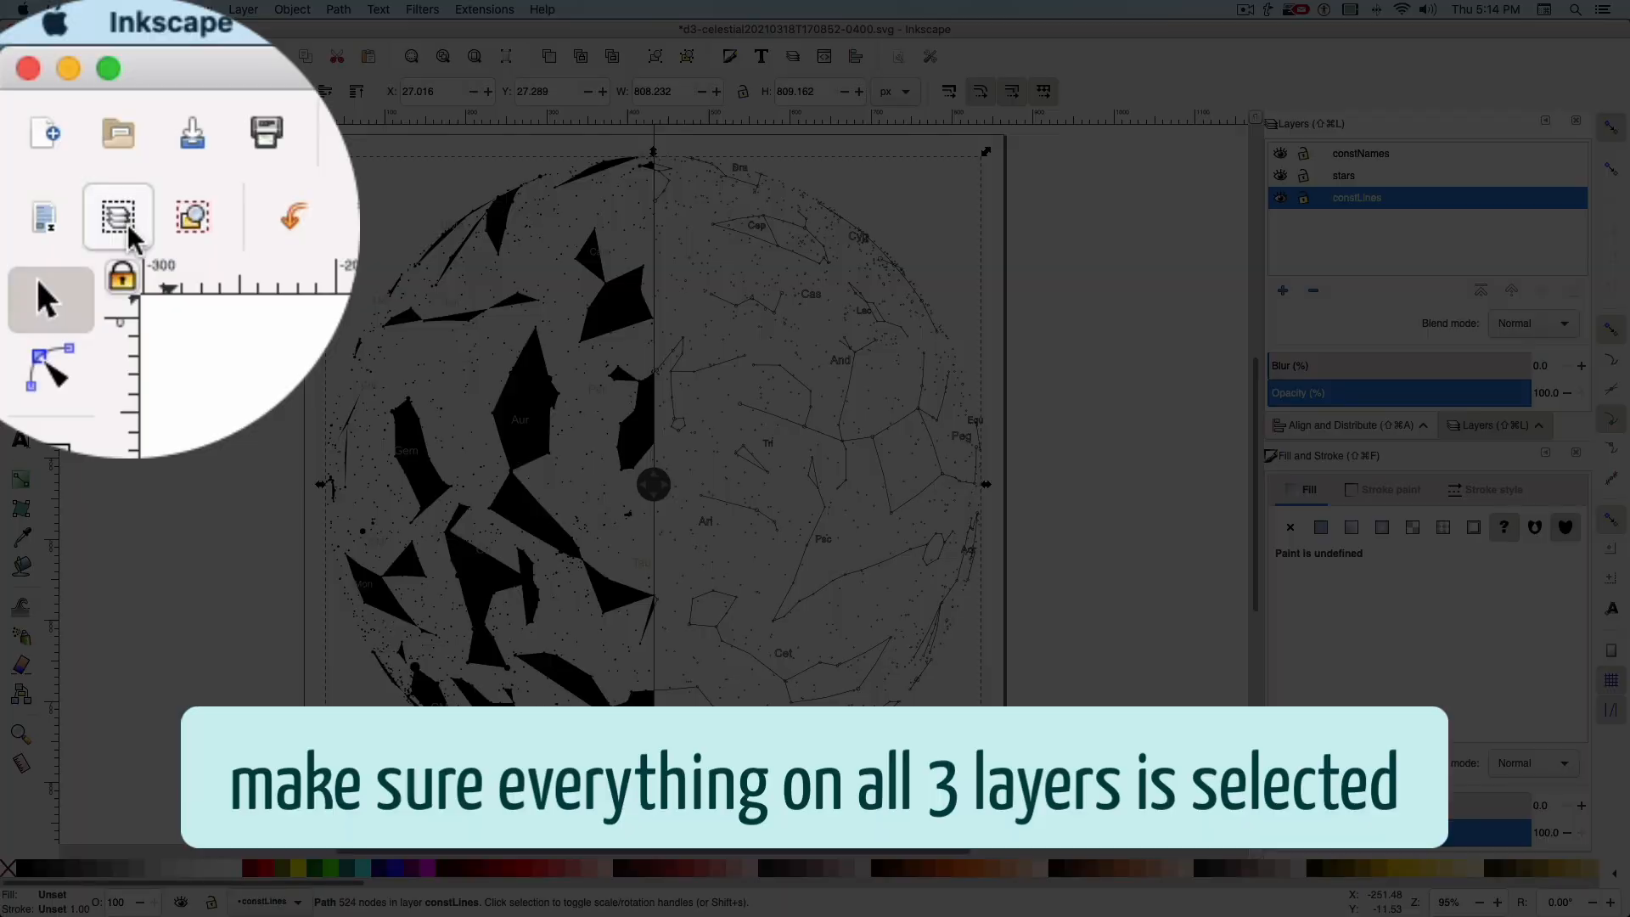
Select the paths on all three layers and copy them
click(50, 91)
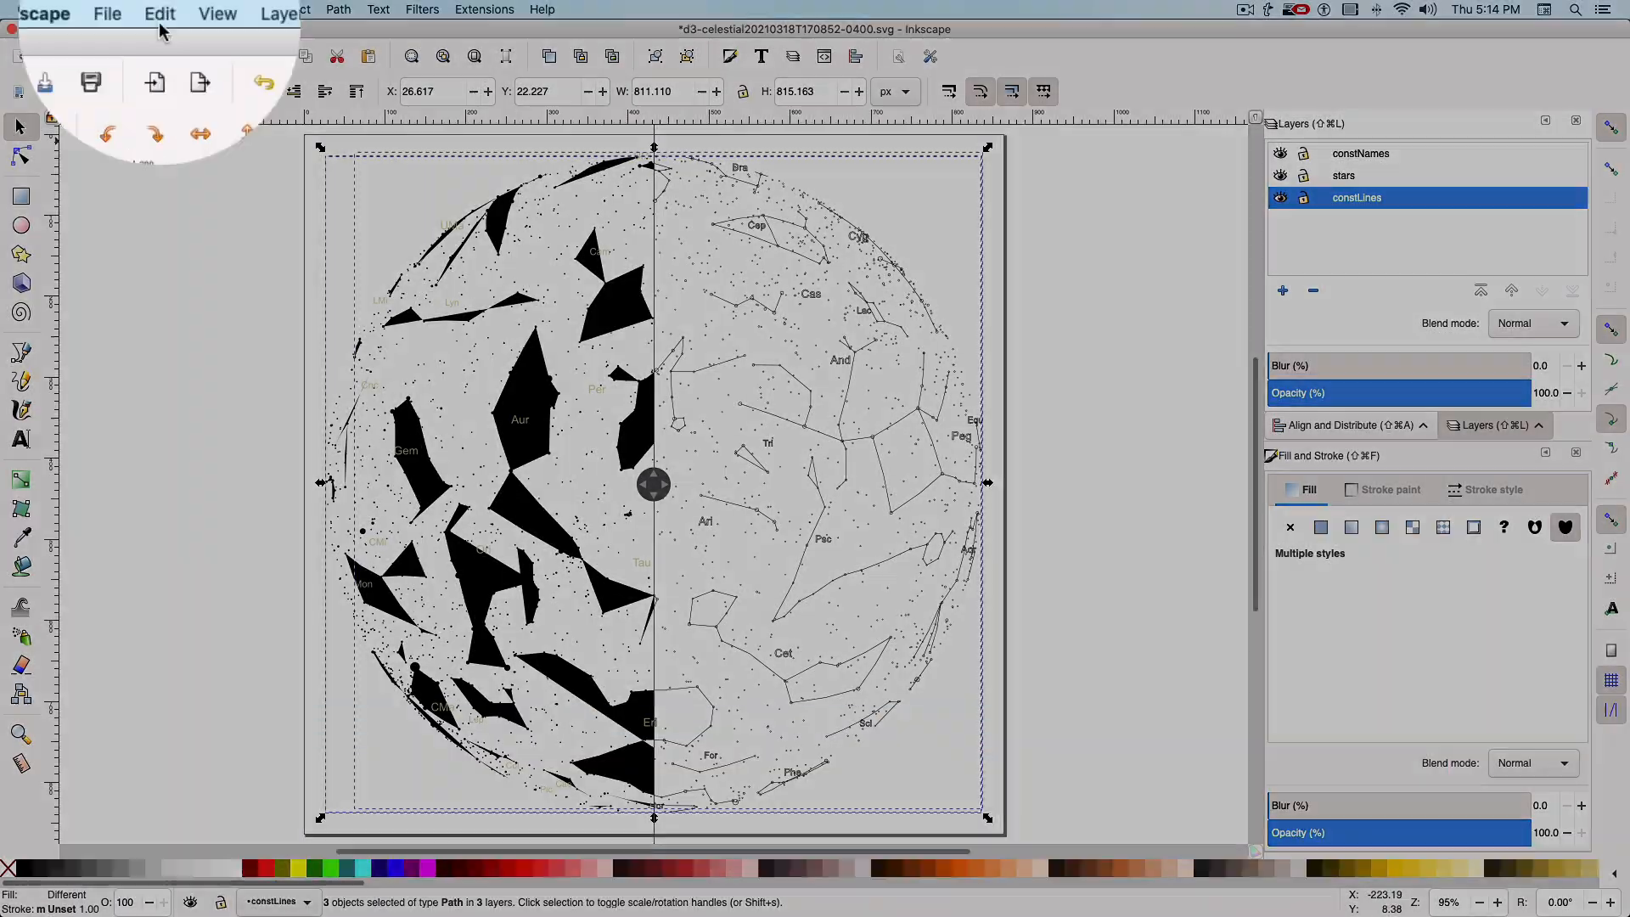
click(159, 9)
click(164, 104)
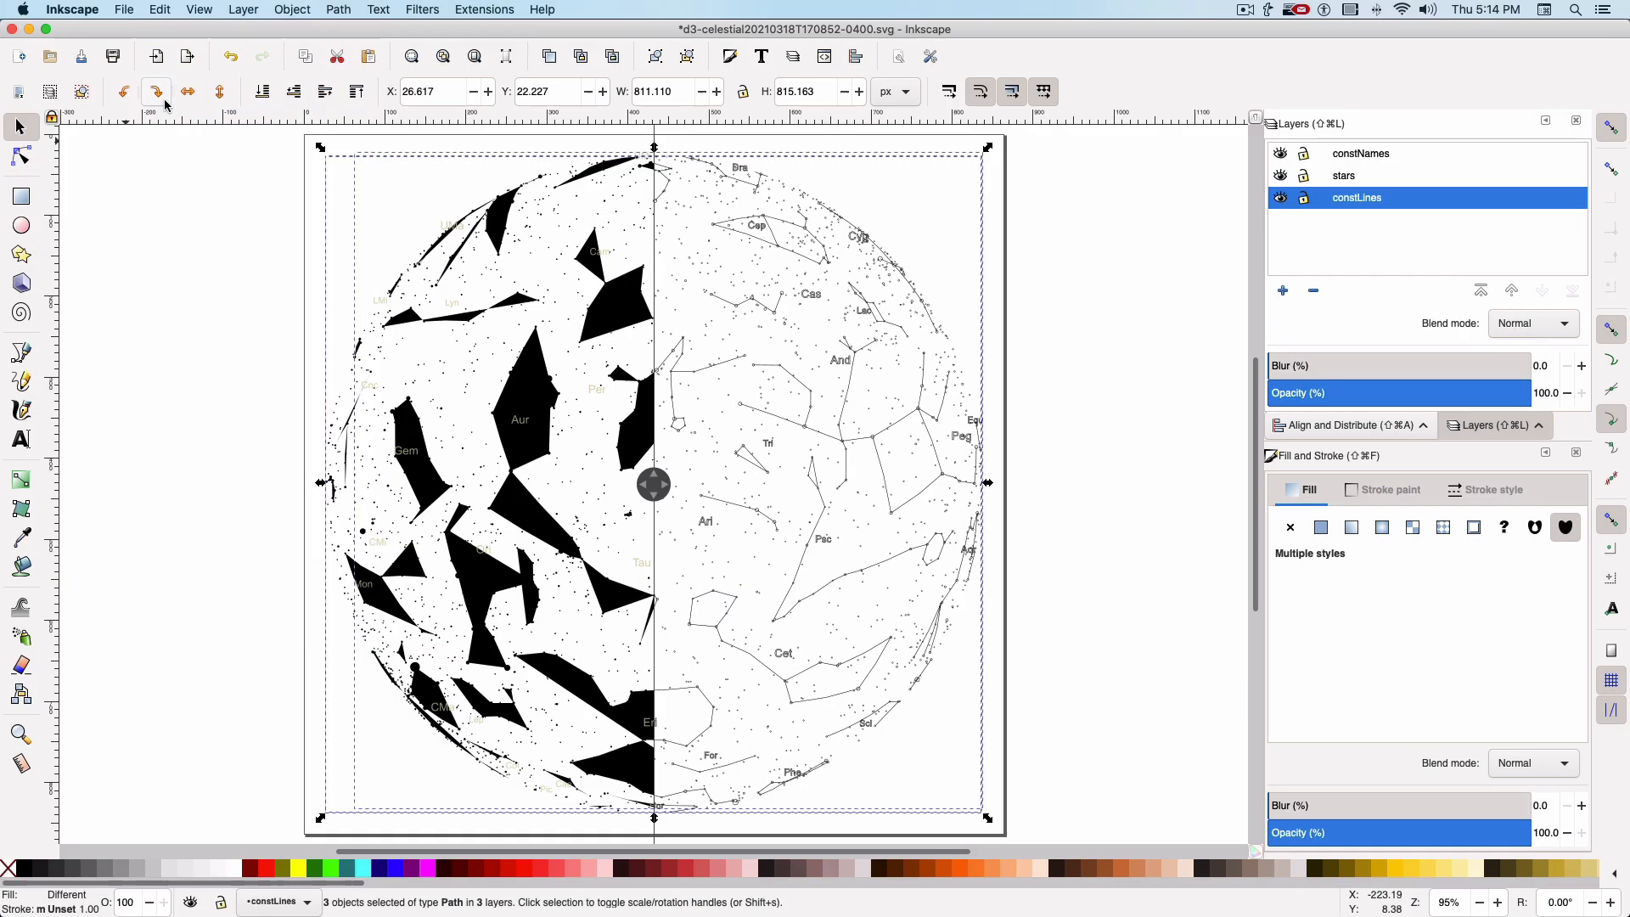
Create a new document and paste the copied star map paths in place
click(127, 10)
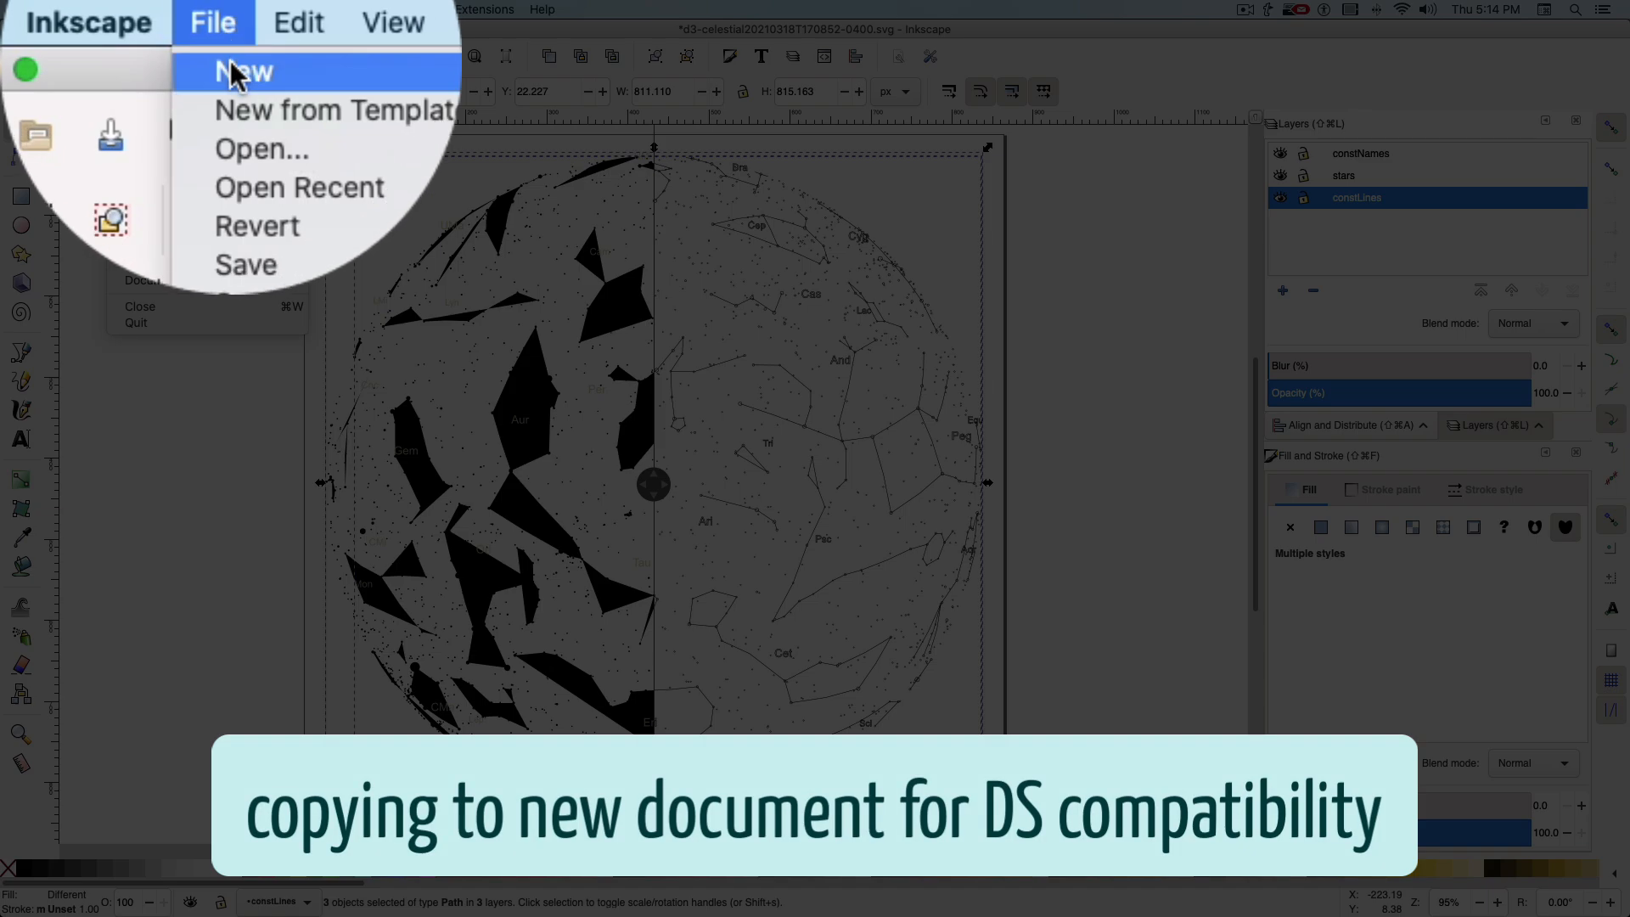
click(132, 31)
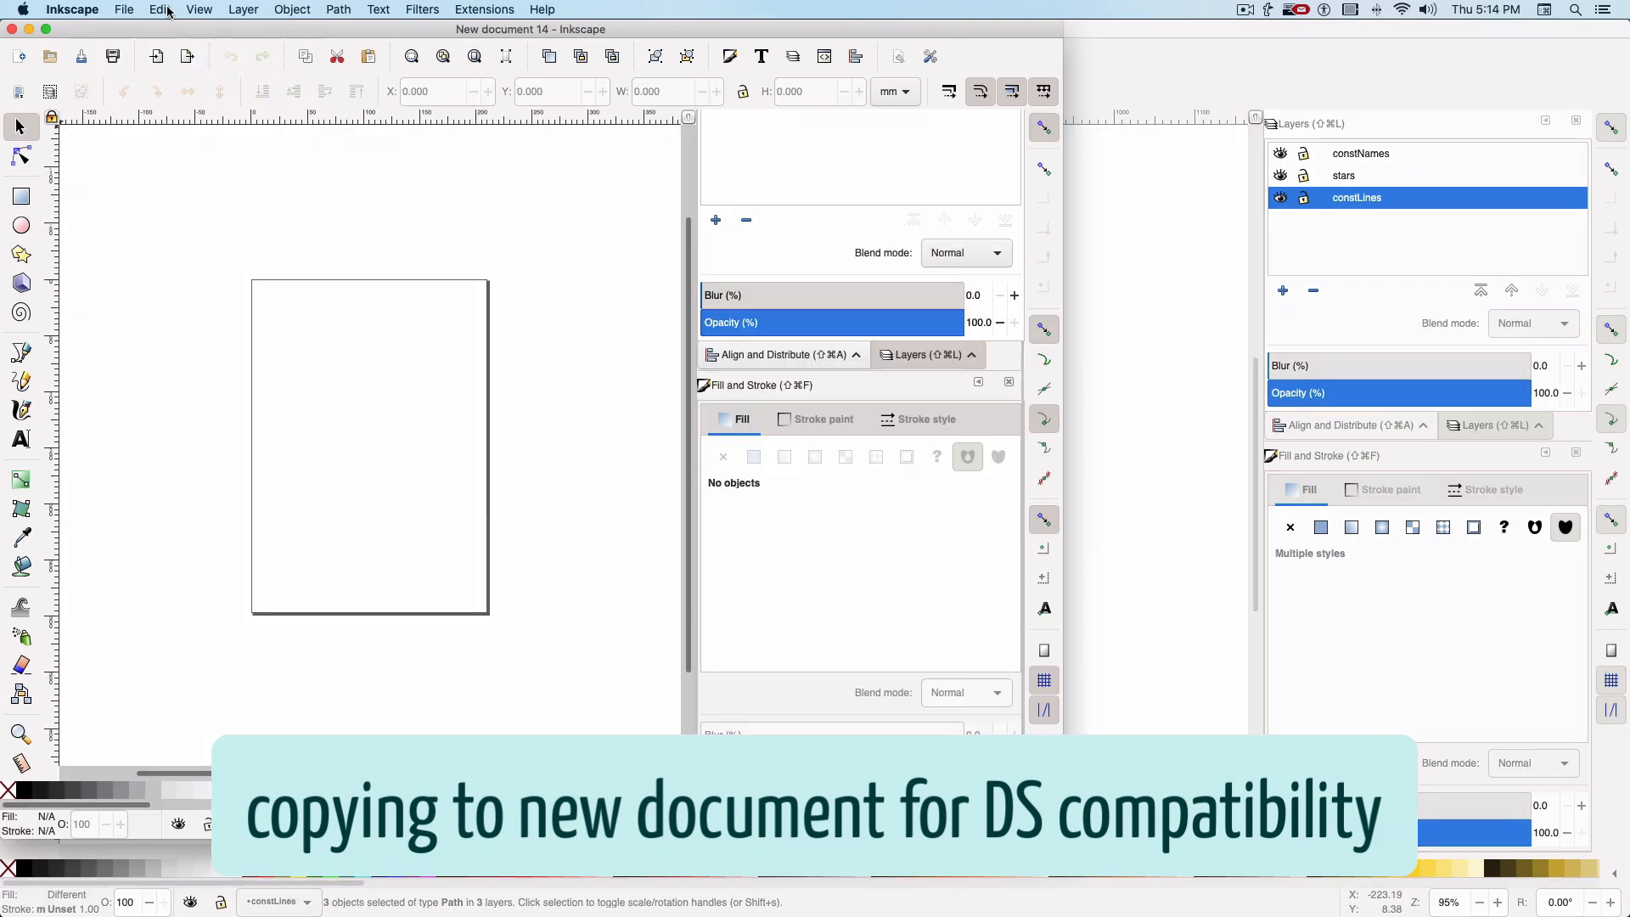
click(169, 10)
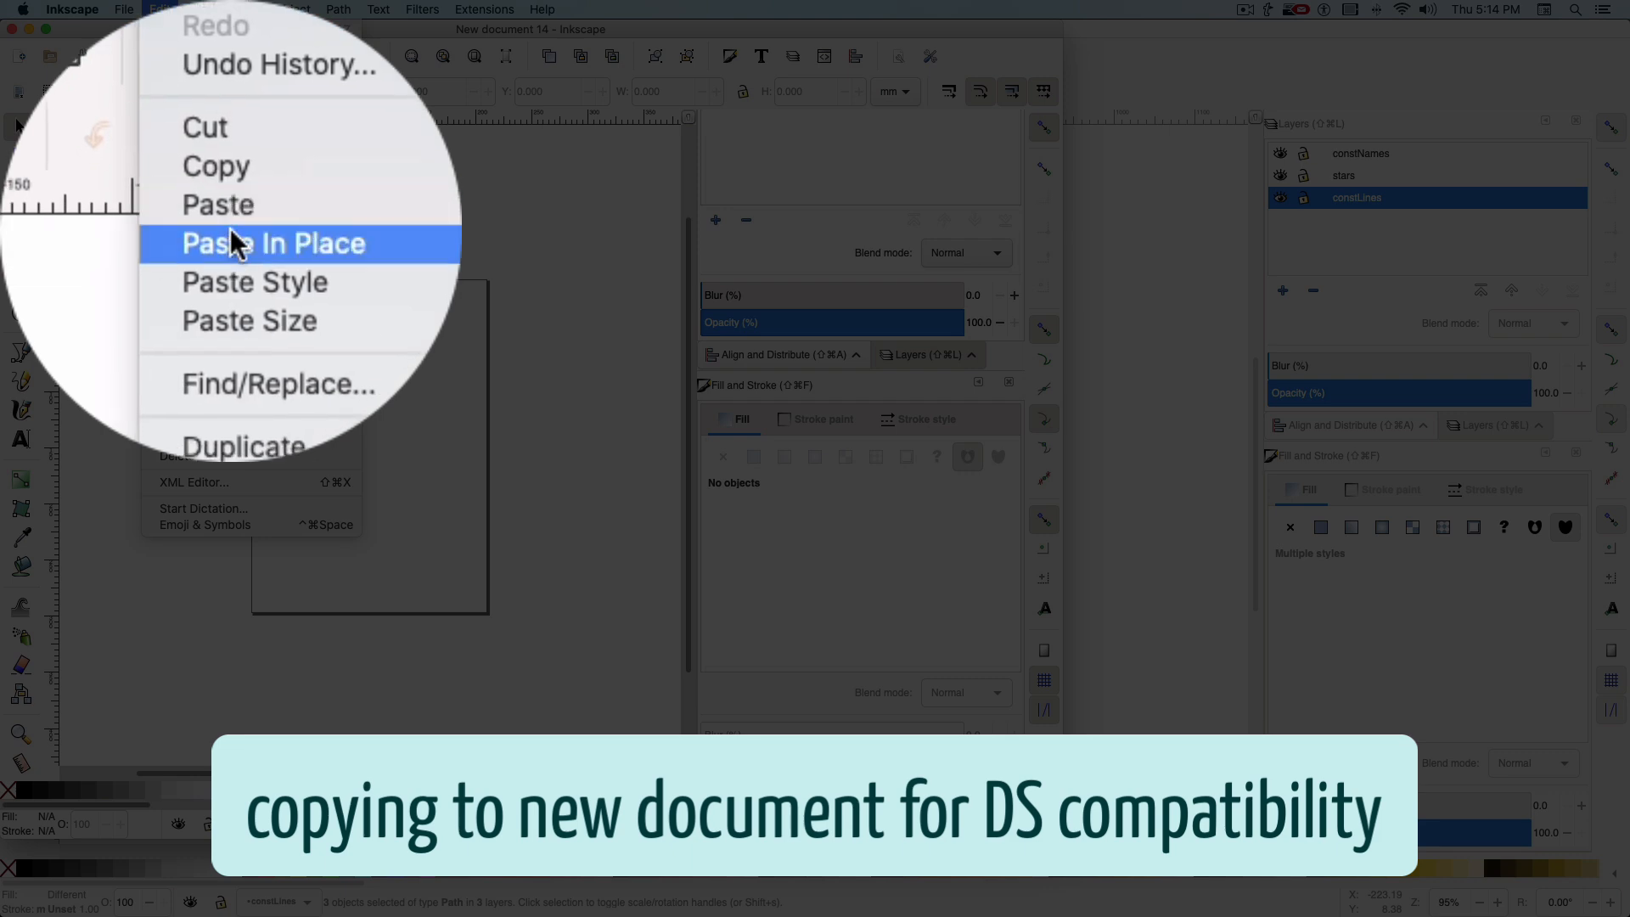
click(234, 237)
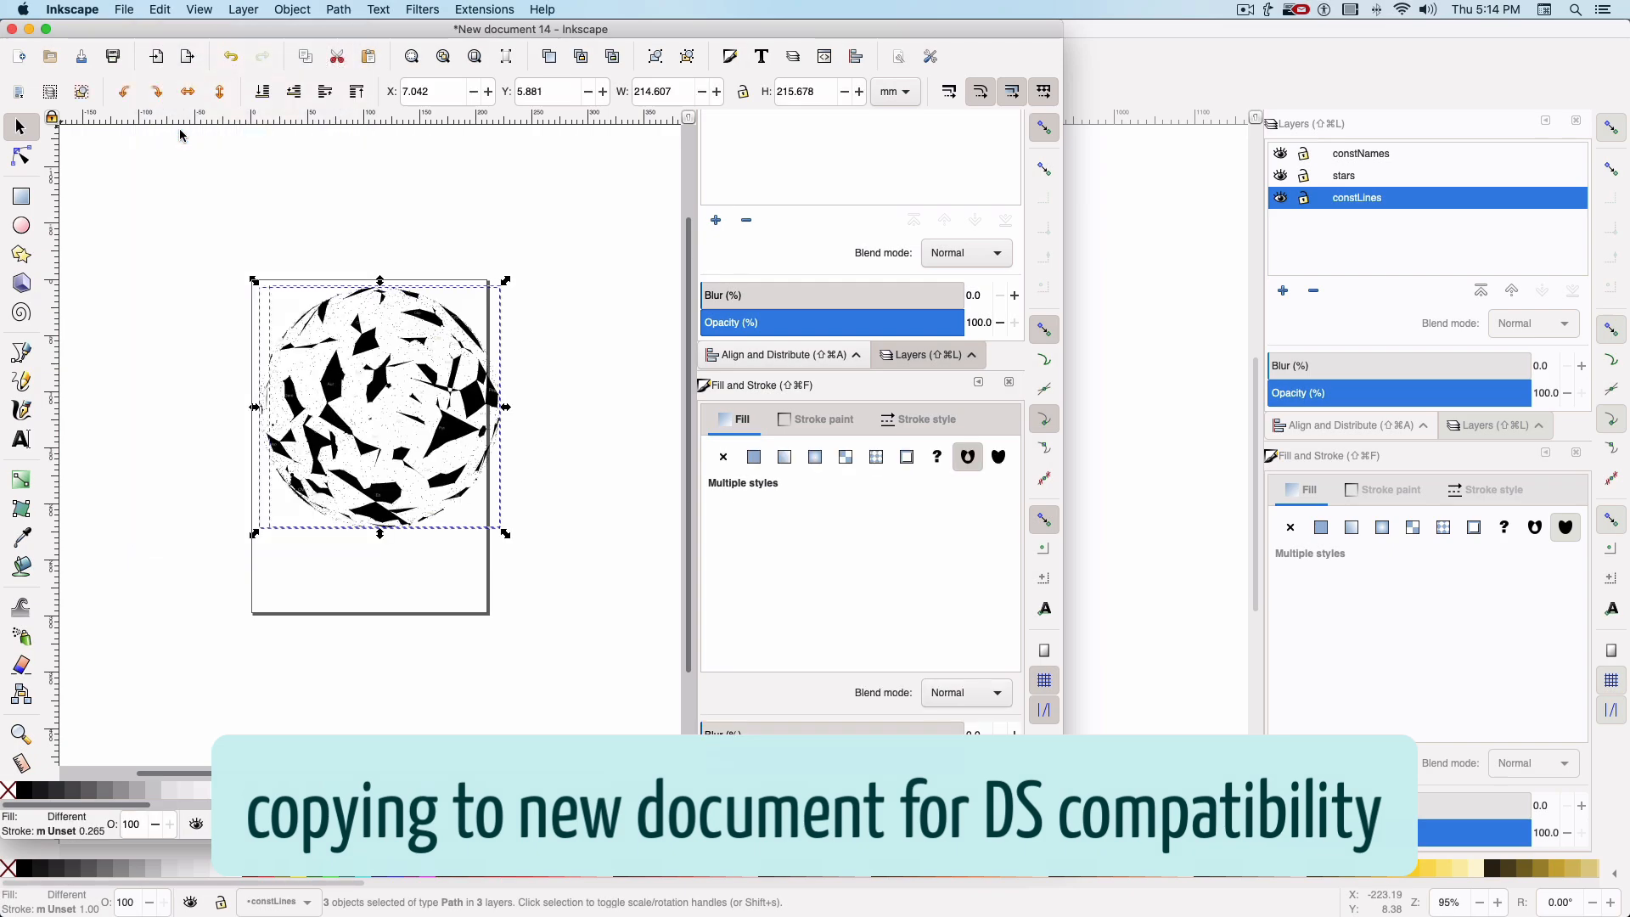
Save the new document as the Inkscape SVG "star demo 2021" in the Documents folder
click(124, 10)
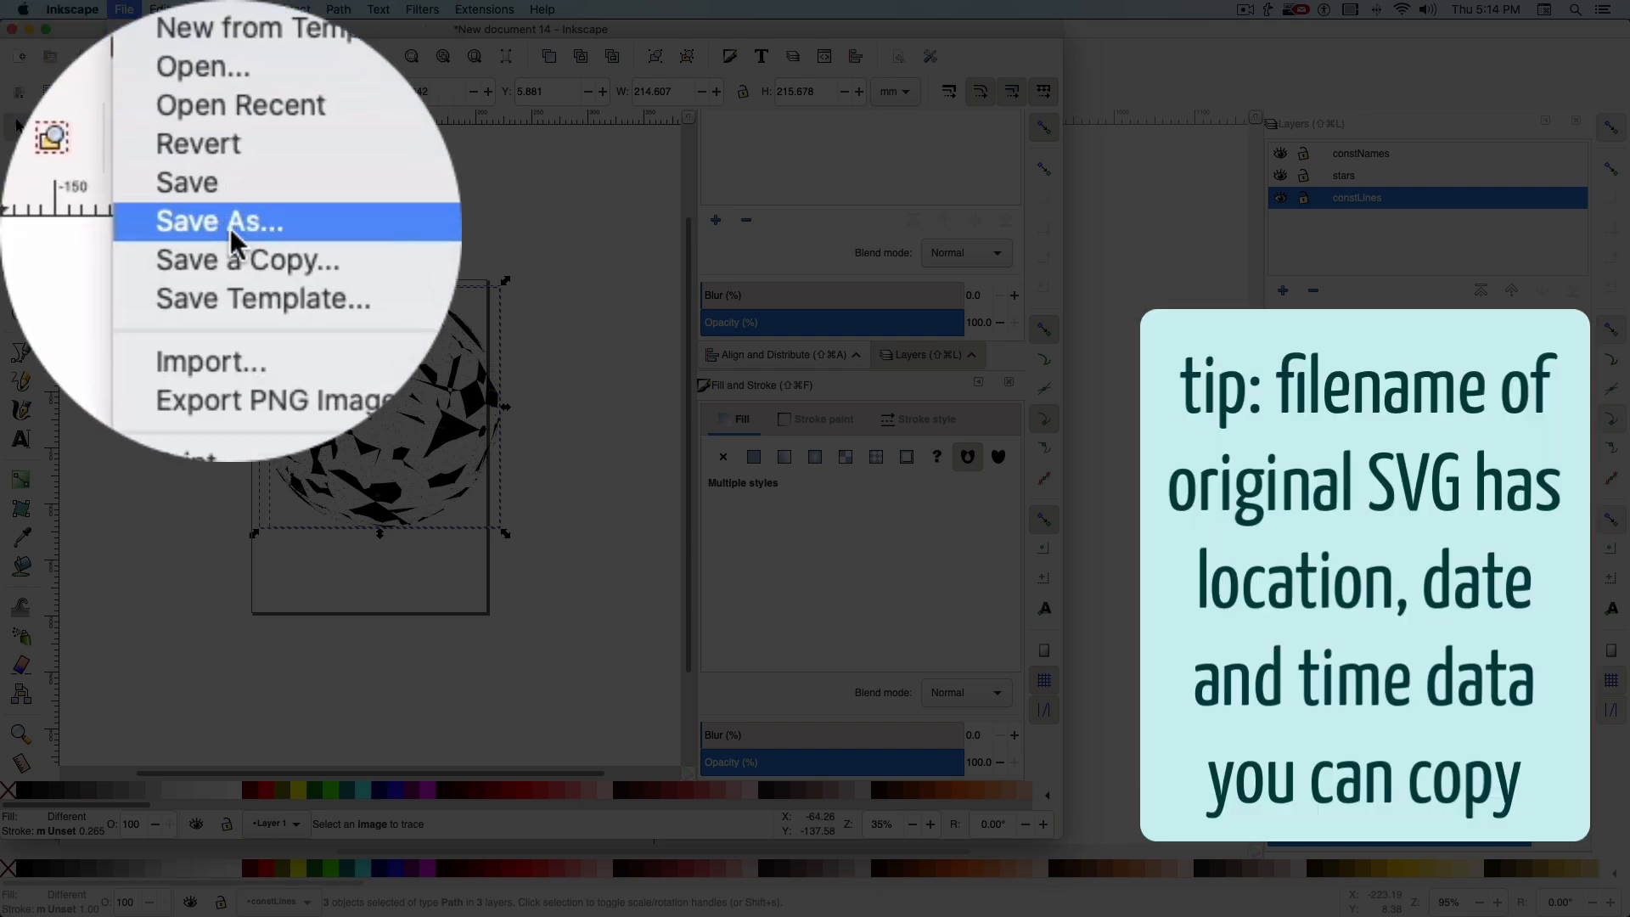
click(157, 129)
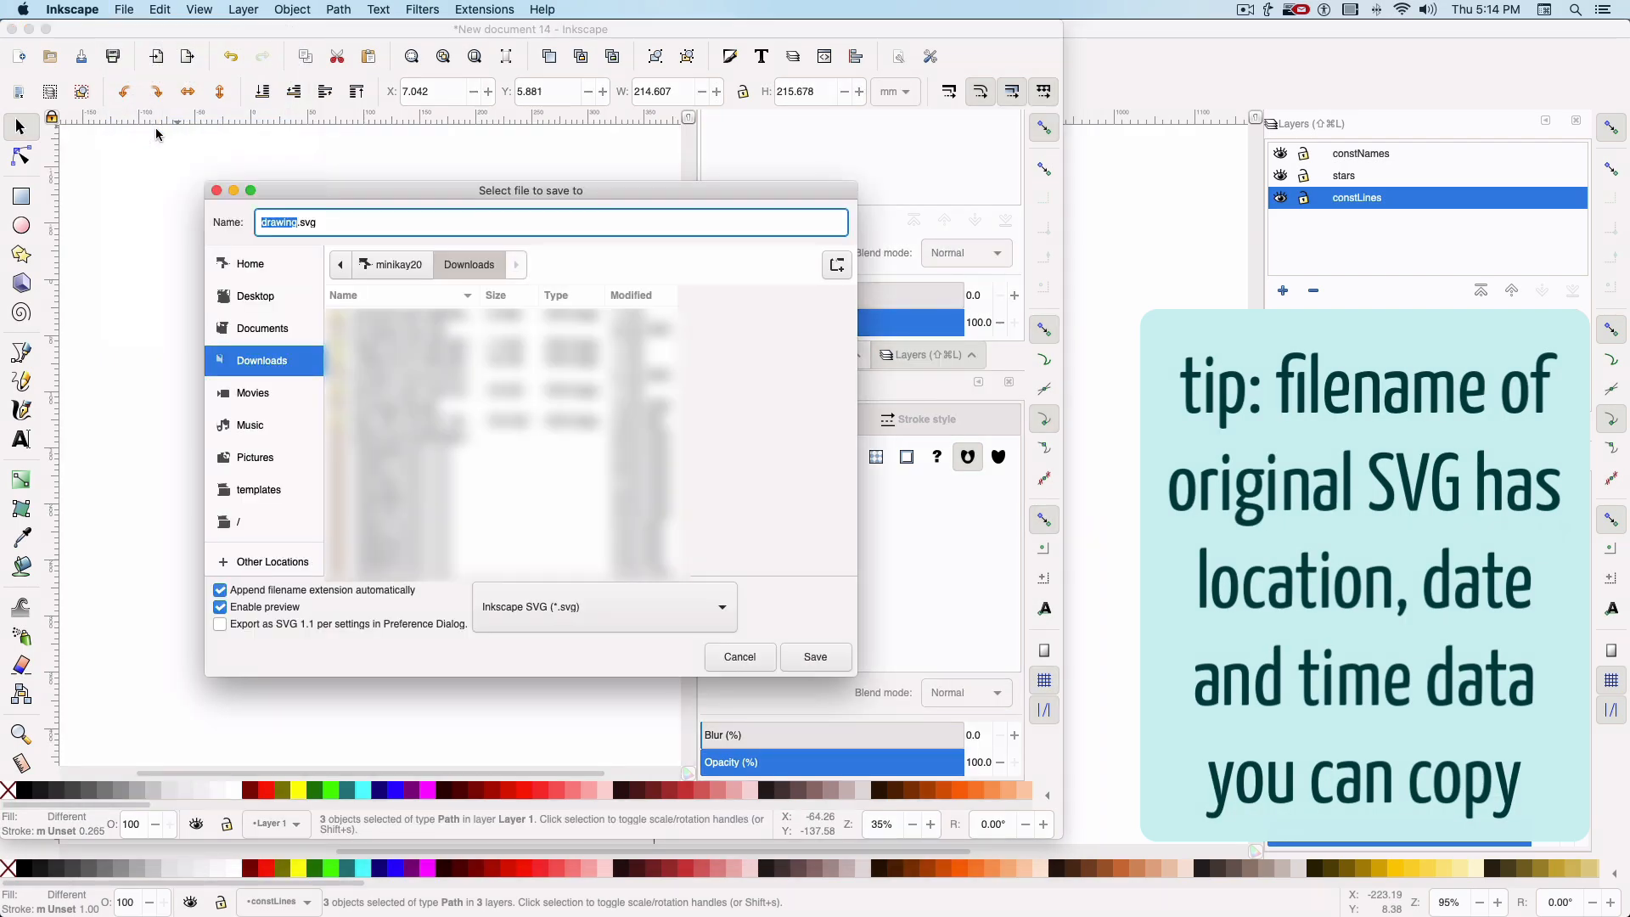
text(star demo 2021)
click(262, 327)
click(815, 658)
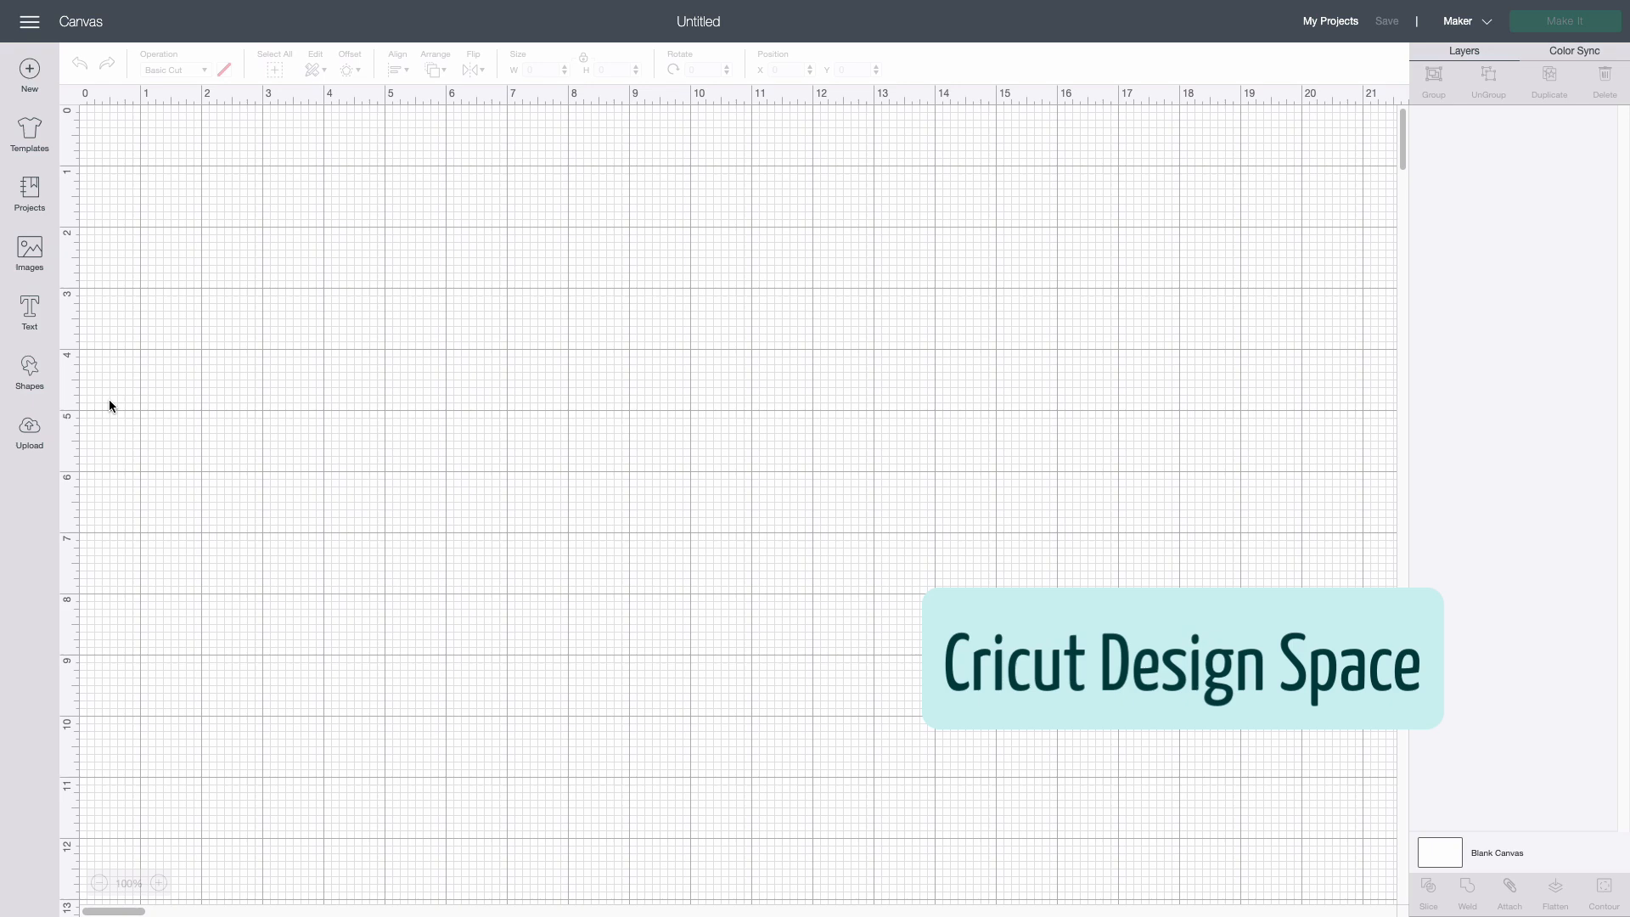
Switch to Cricut Design Space and upload star demo 2021.svg from the Documents folder as an image
click(26, 433)
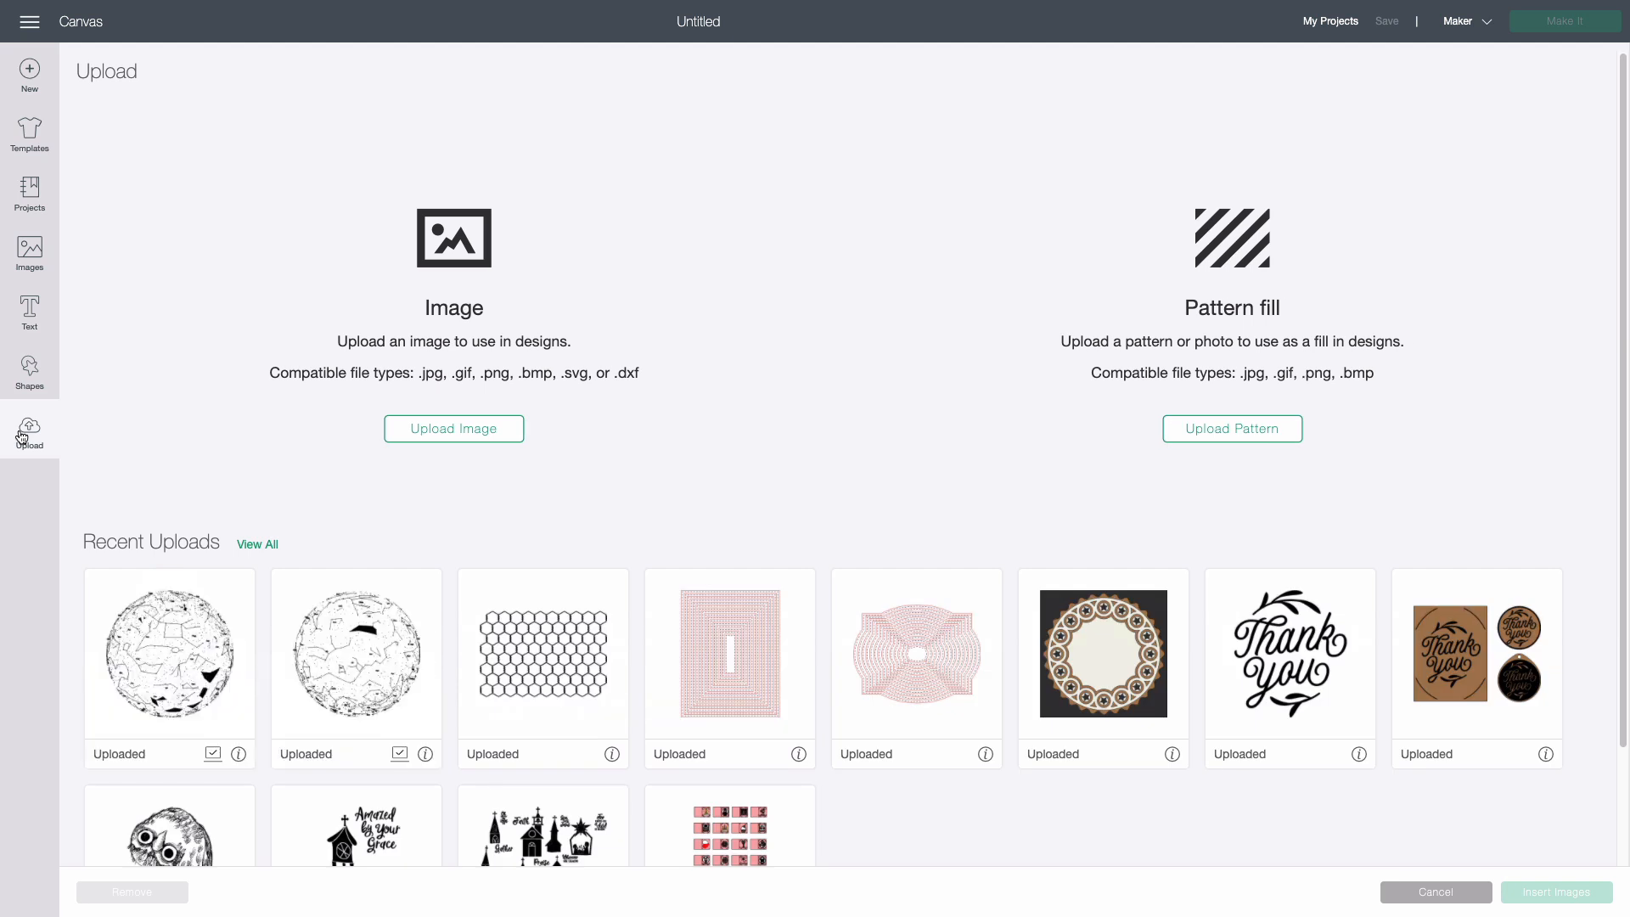
click(466, 434)
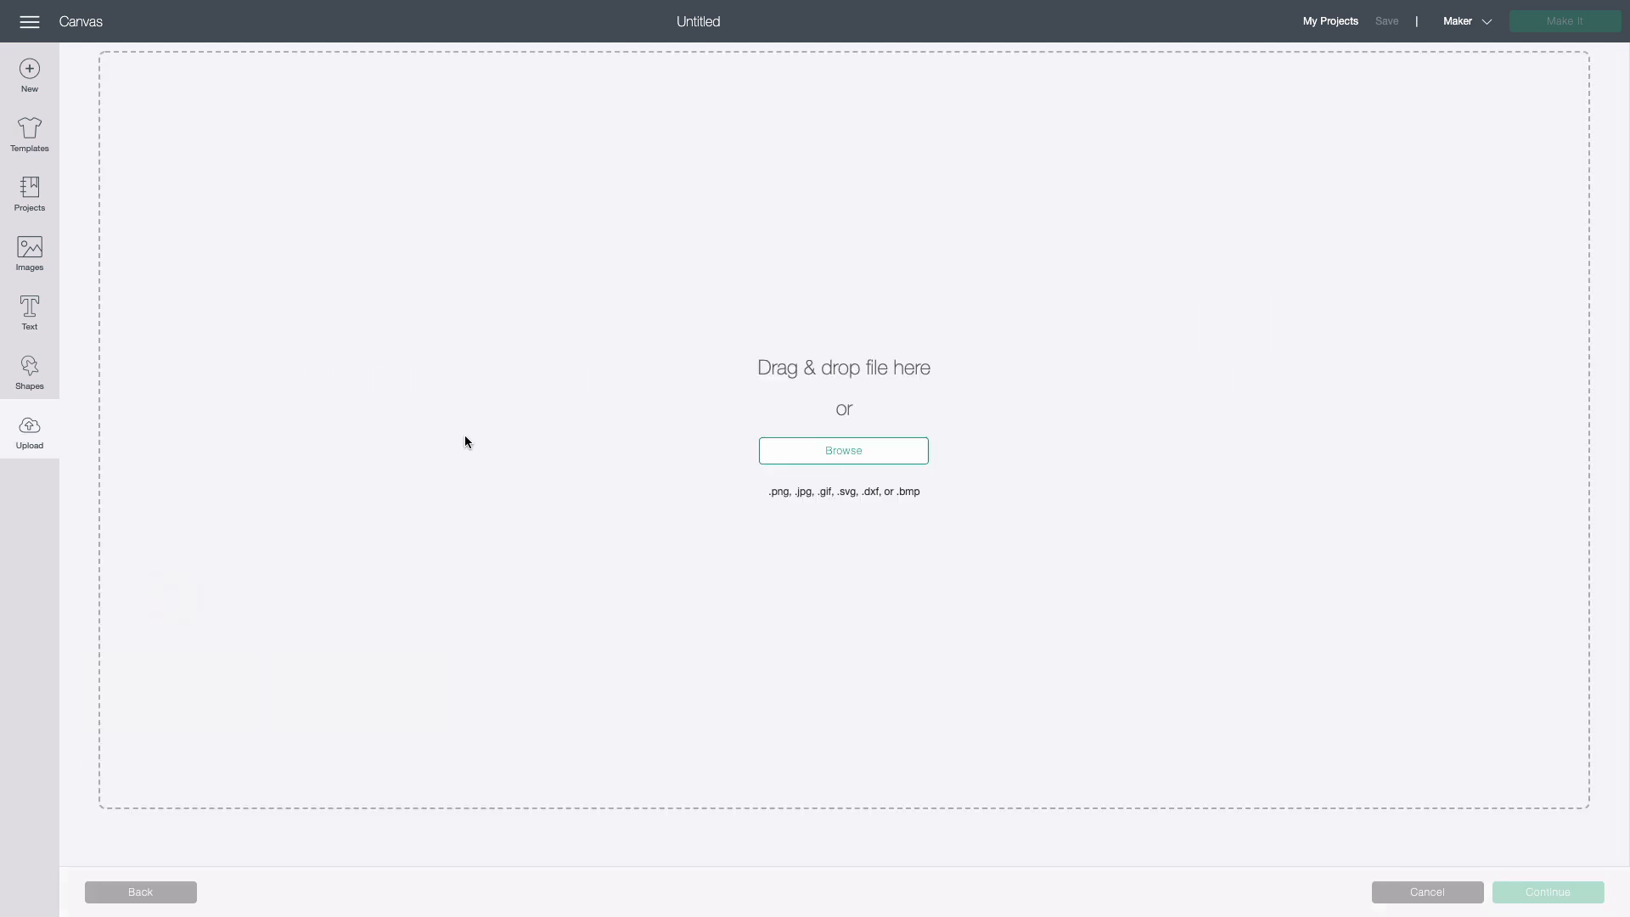
click(834, 465)
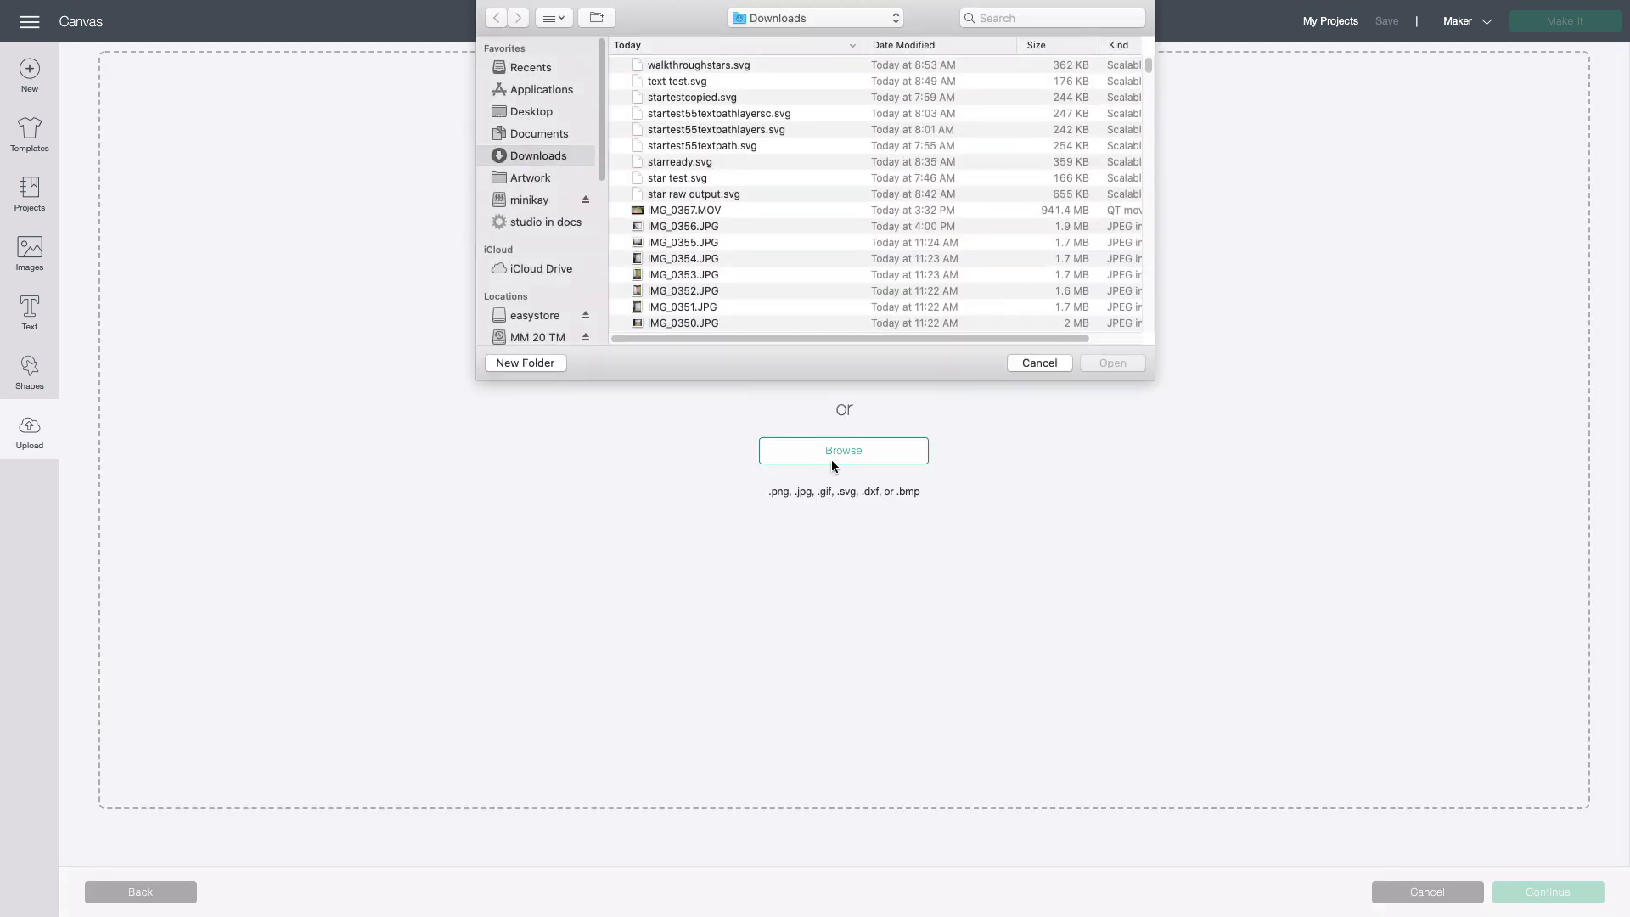
click(562, 134)
click(667, 66)
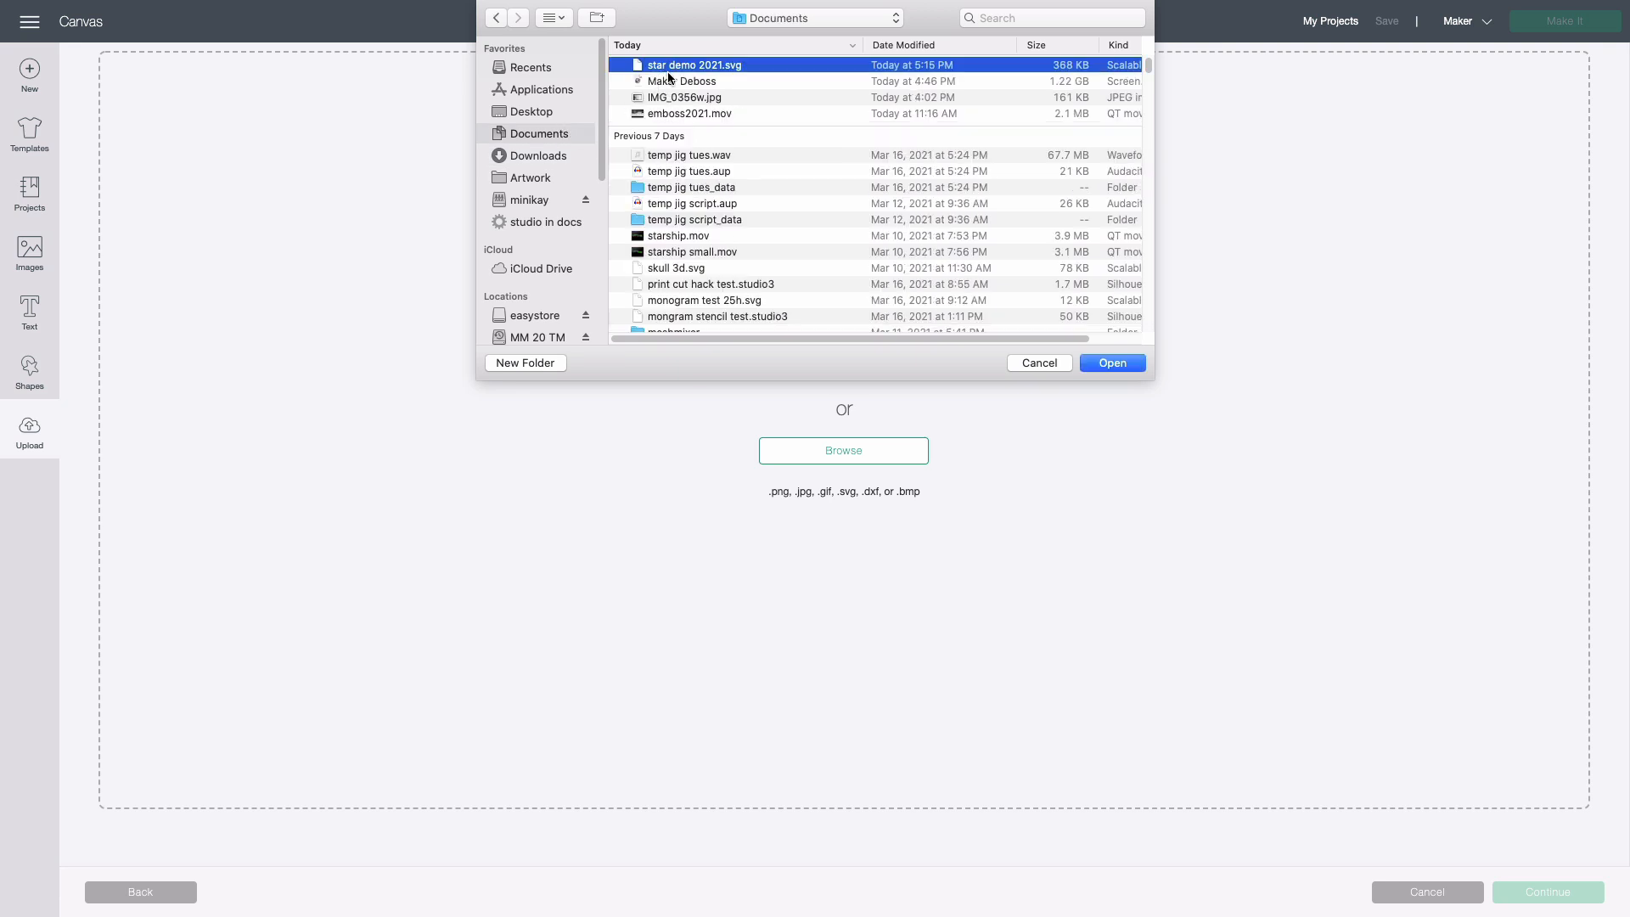
click(1112, 363)
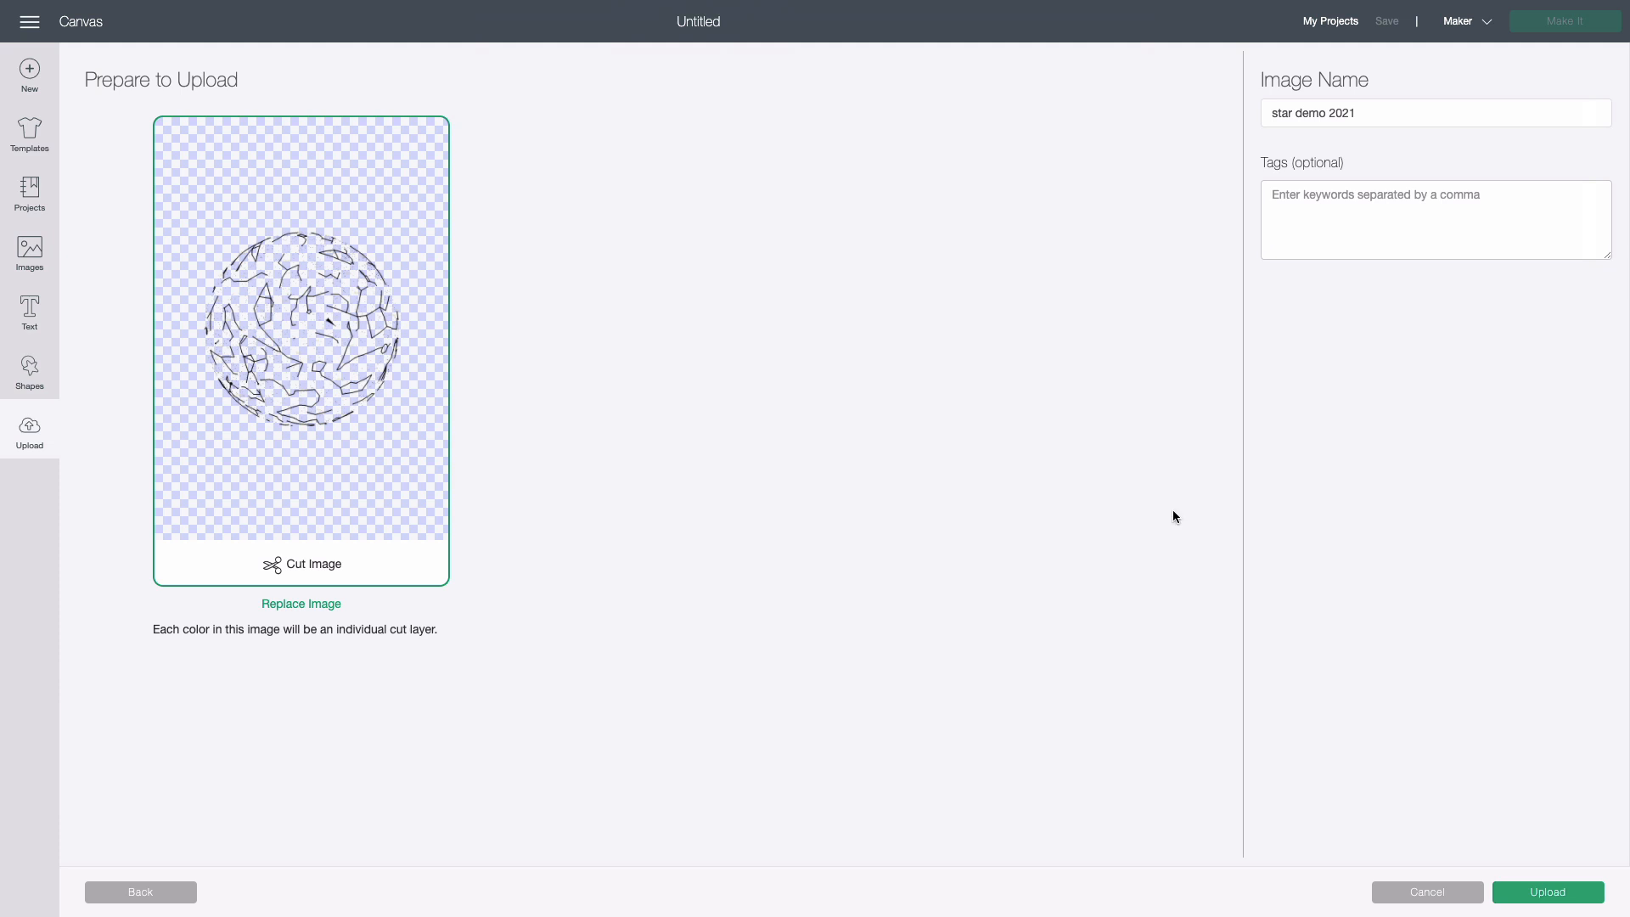
click(1541, 895)
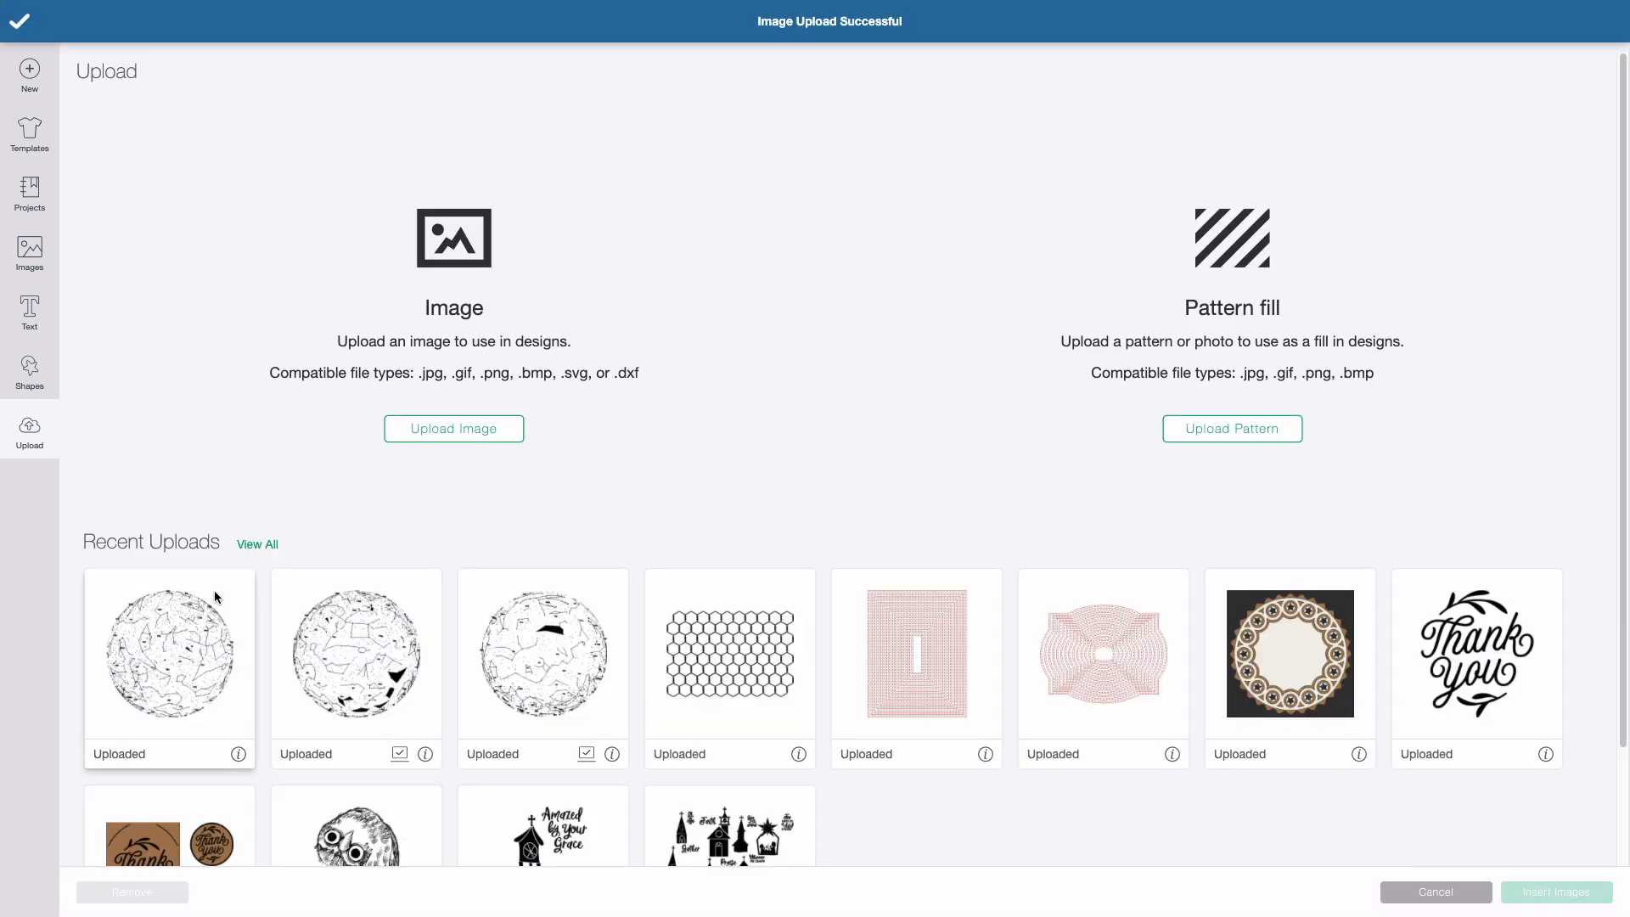
Insert the uploaded star demo 2021 image on the canvas and set the operation of all its layers to Engrave
click(213, 597)
click(1556, 891)
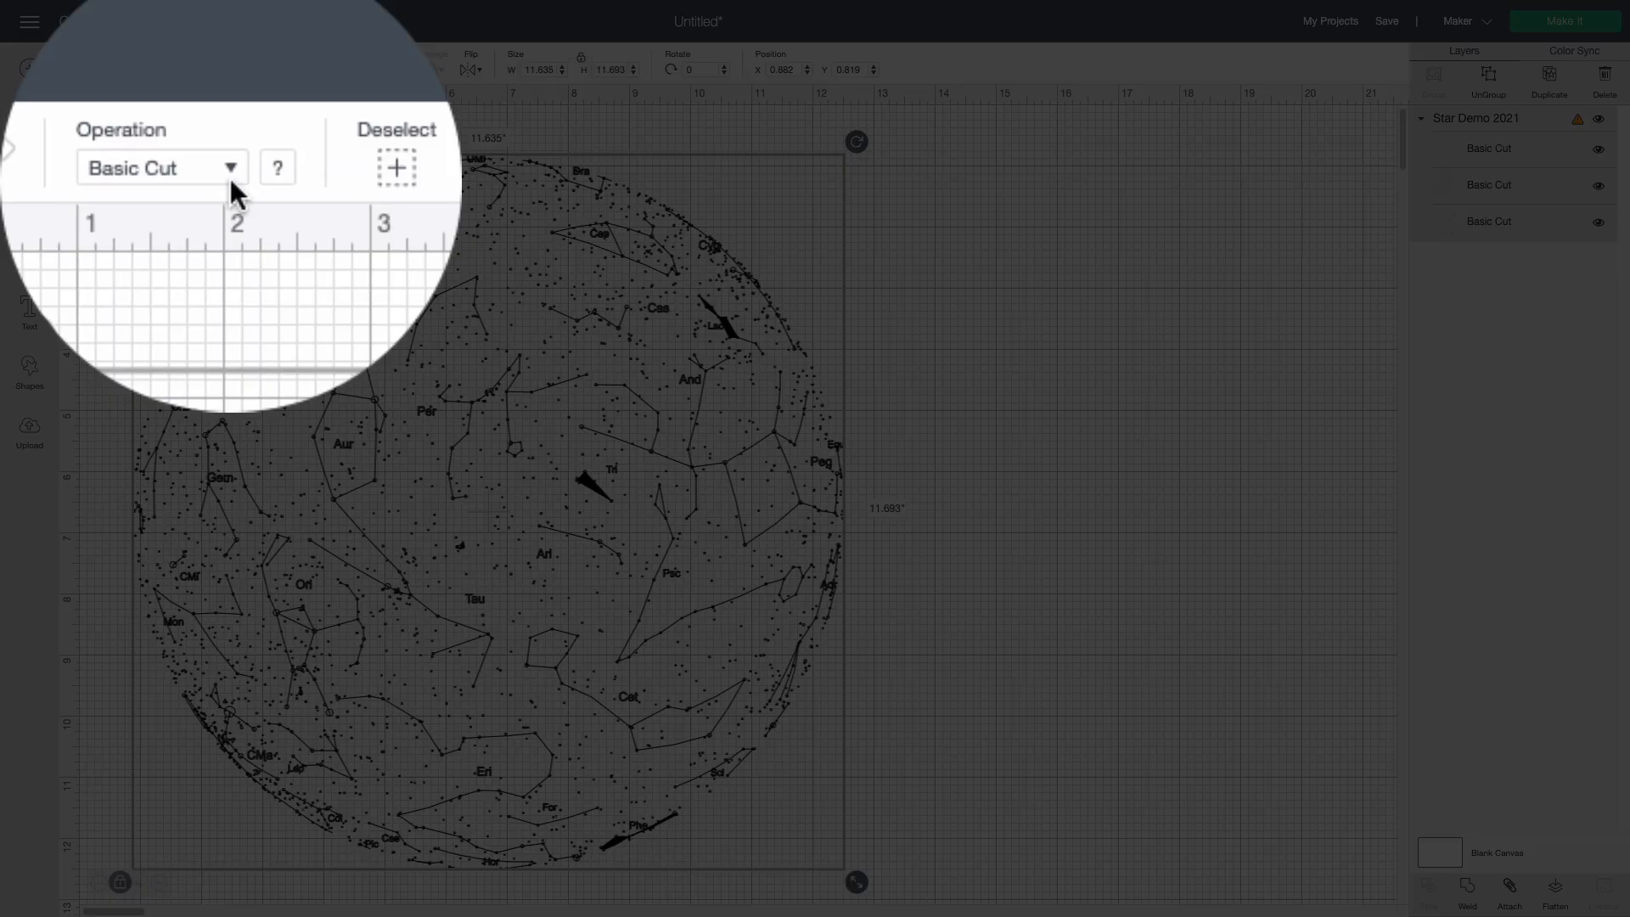
click(205, 73)
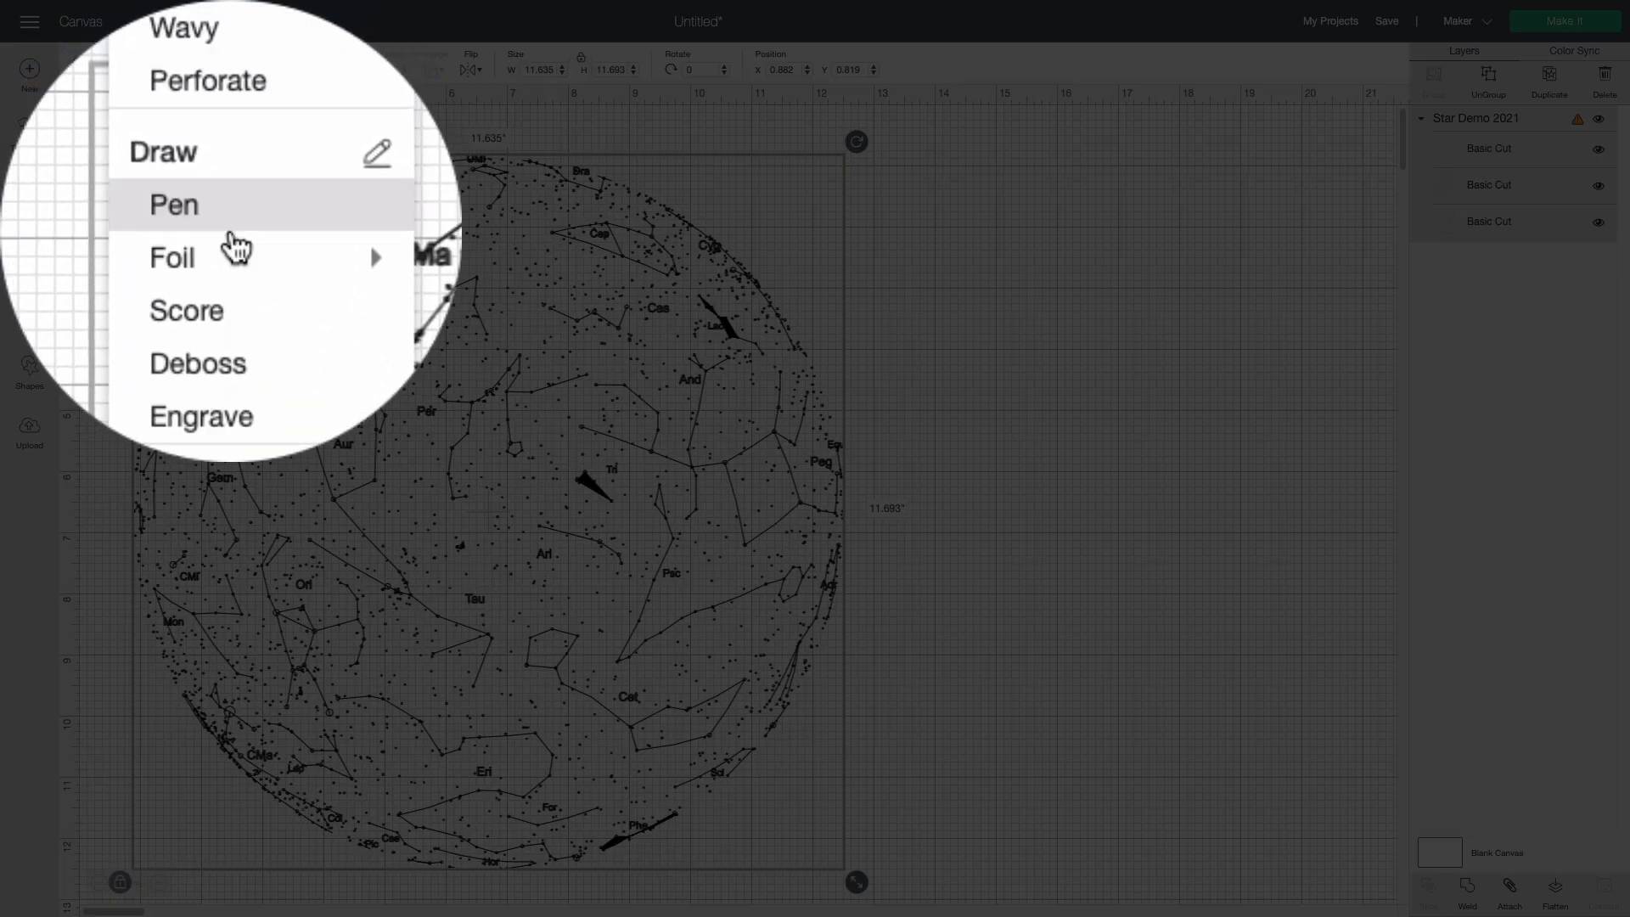
click(194, 304)
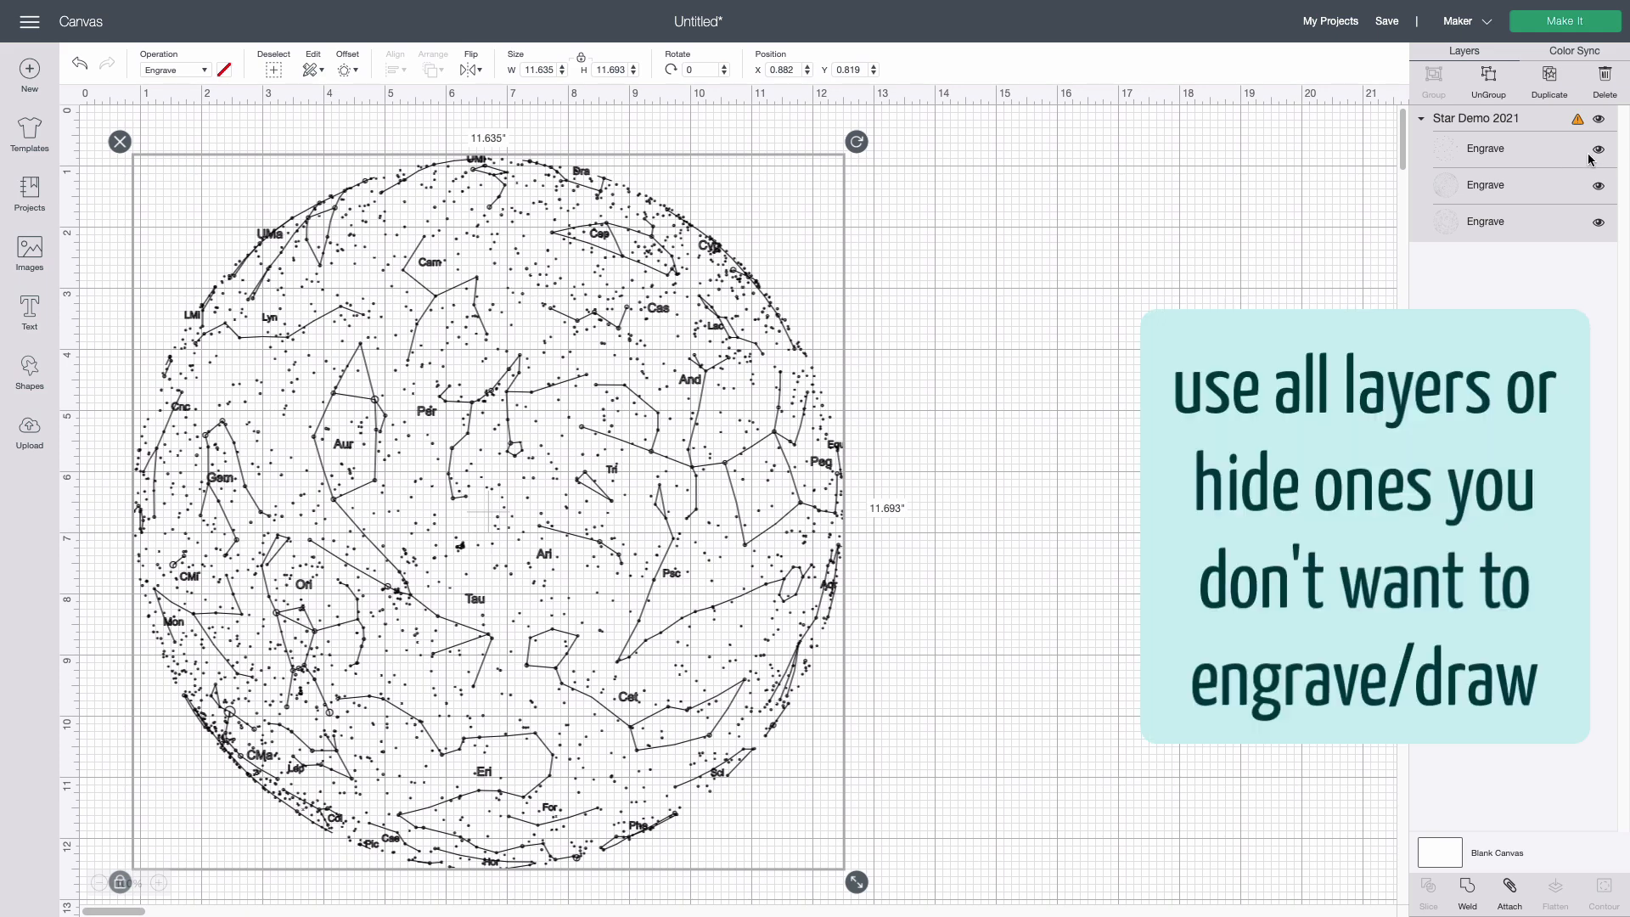
Preview the Star Demo 2021 constellation lines, stars and labels separately by hiding the other layers, restoring all layers at the end
click(1597, 151)
click(1596, 186)
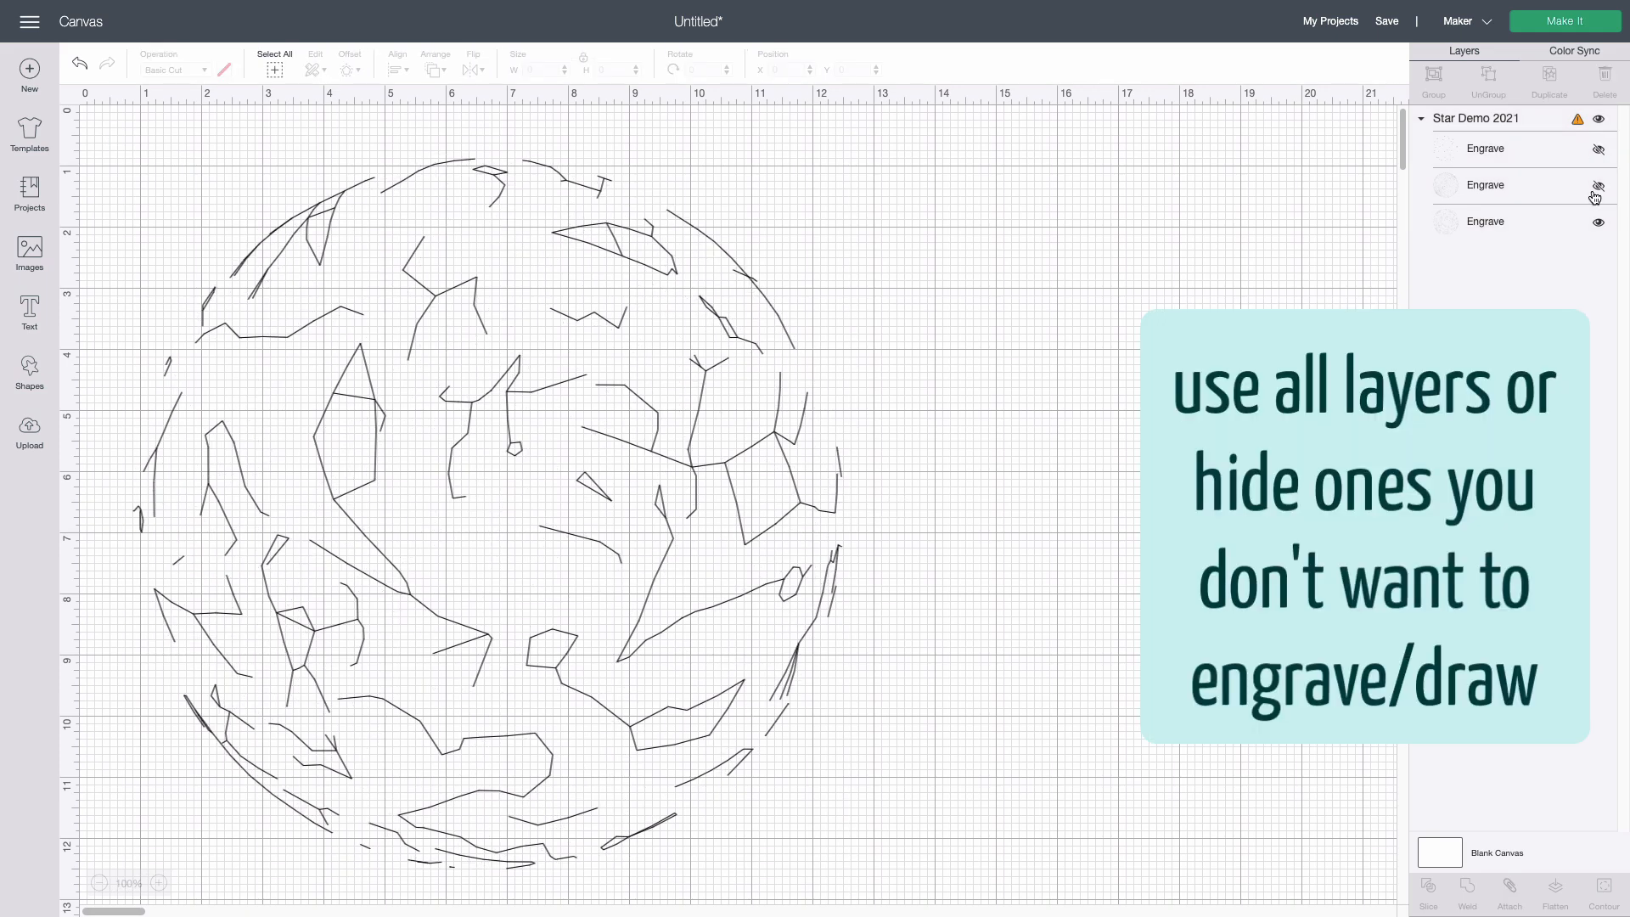
click(1597, 187)
click(1598, 222)
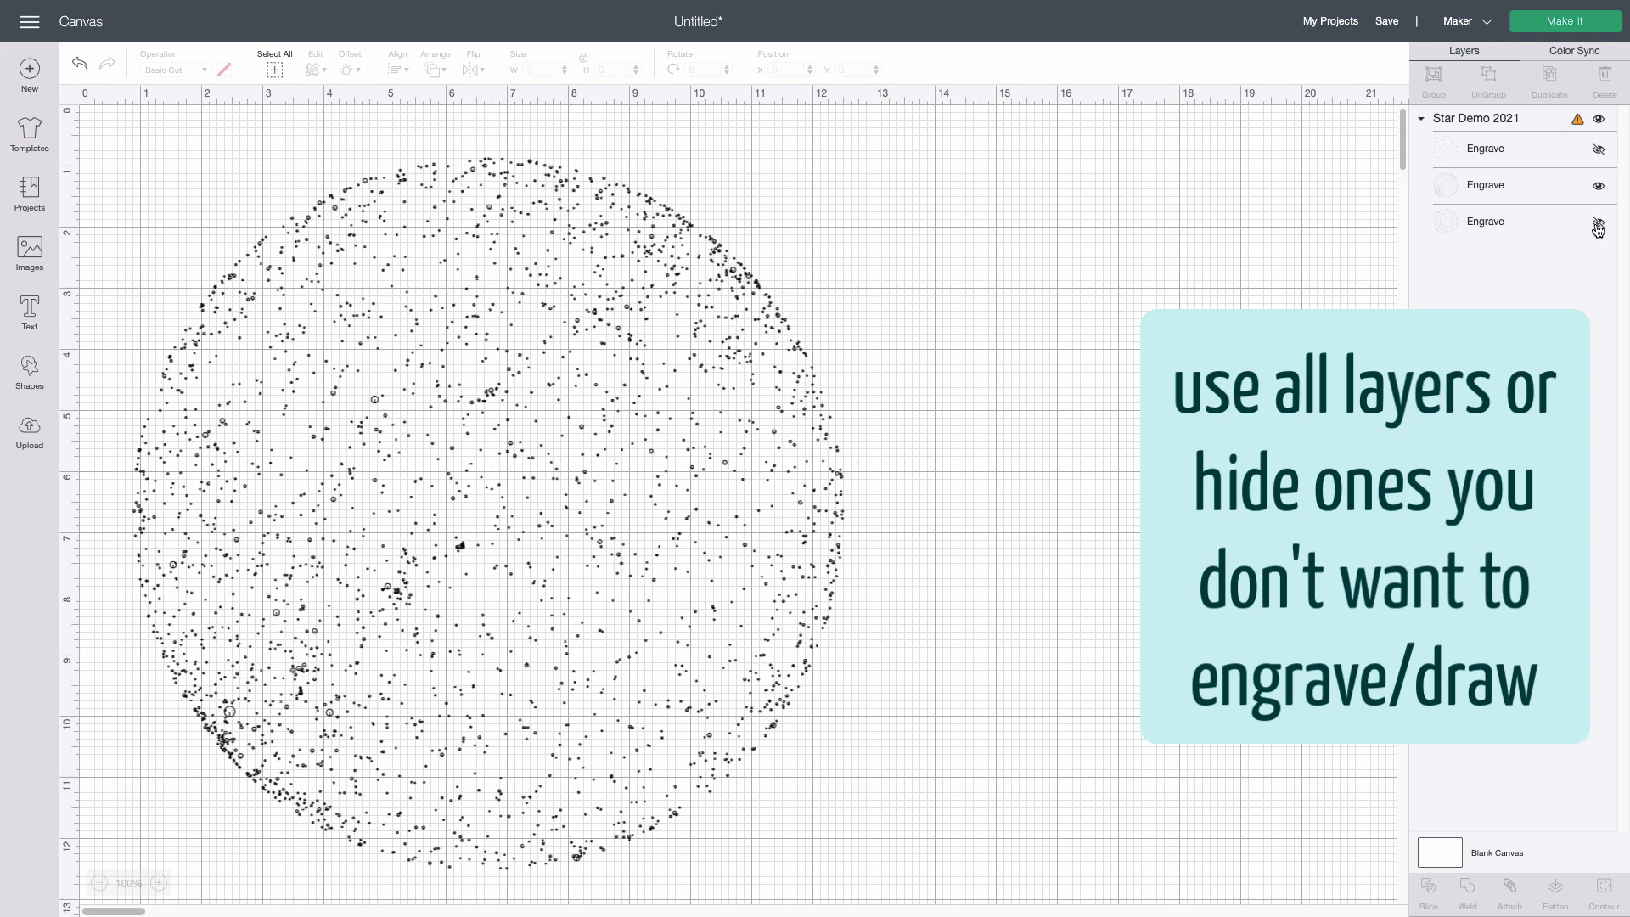
click(1598, 185)
click(1598, 150)
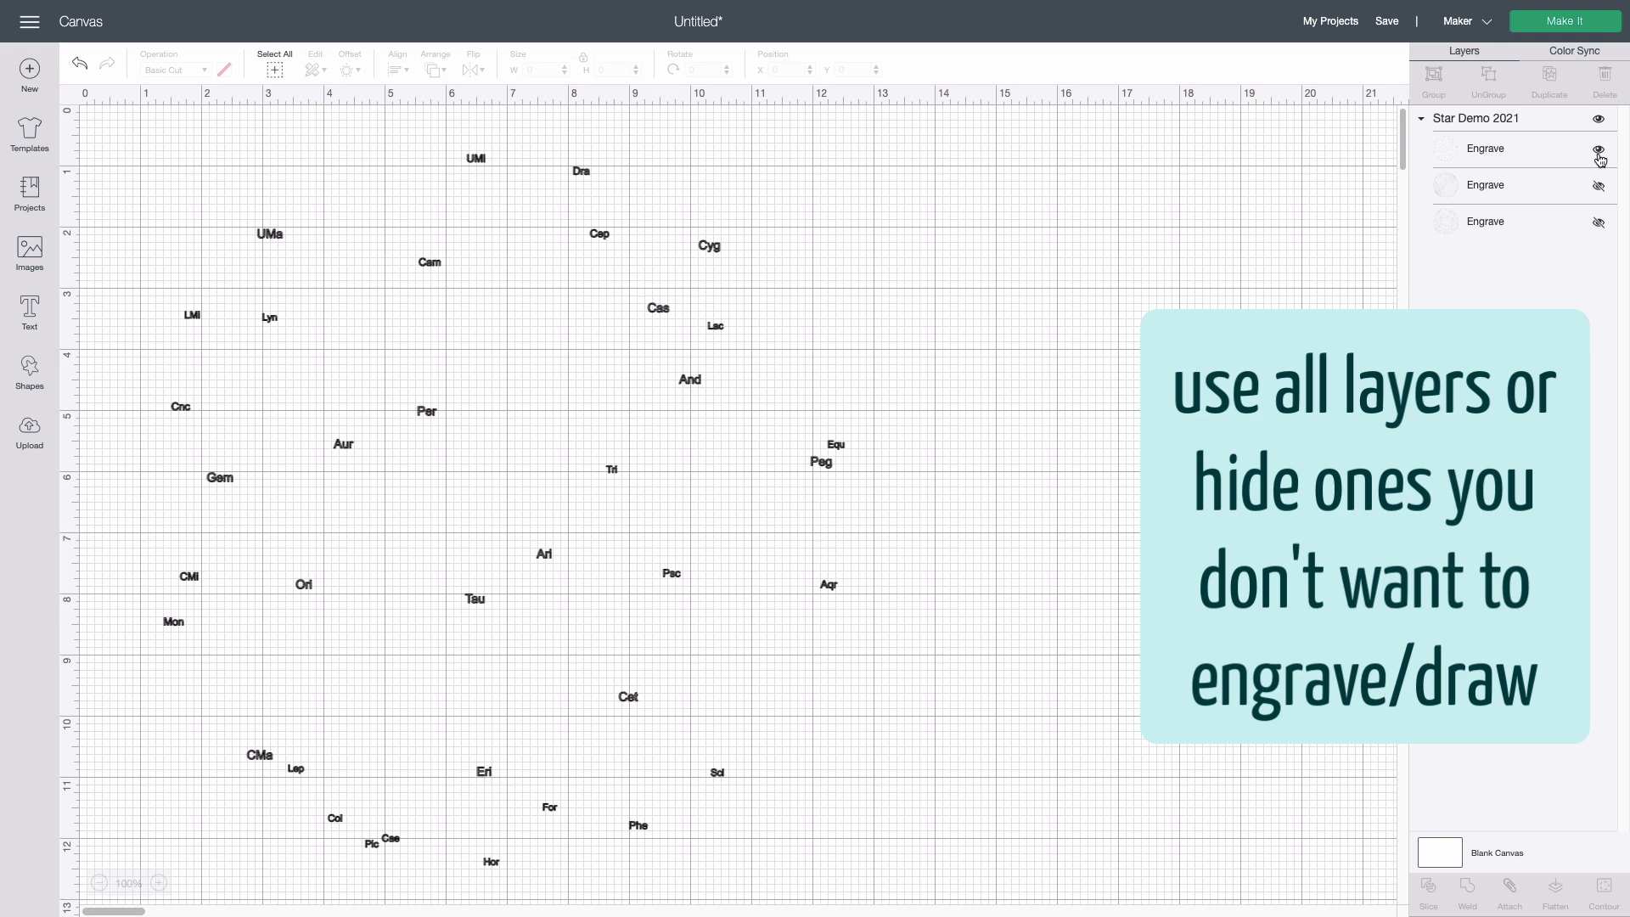
click(1598, 185)
click(1598, 223)
click(1294, 246)
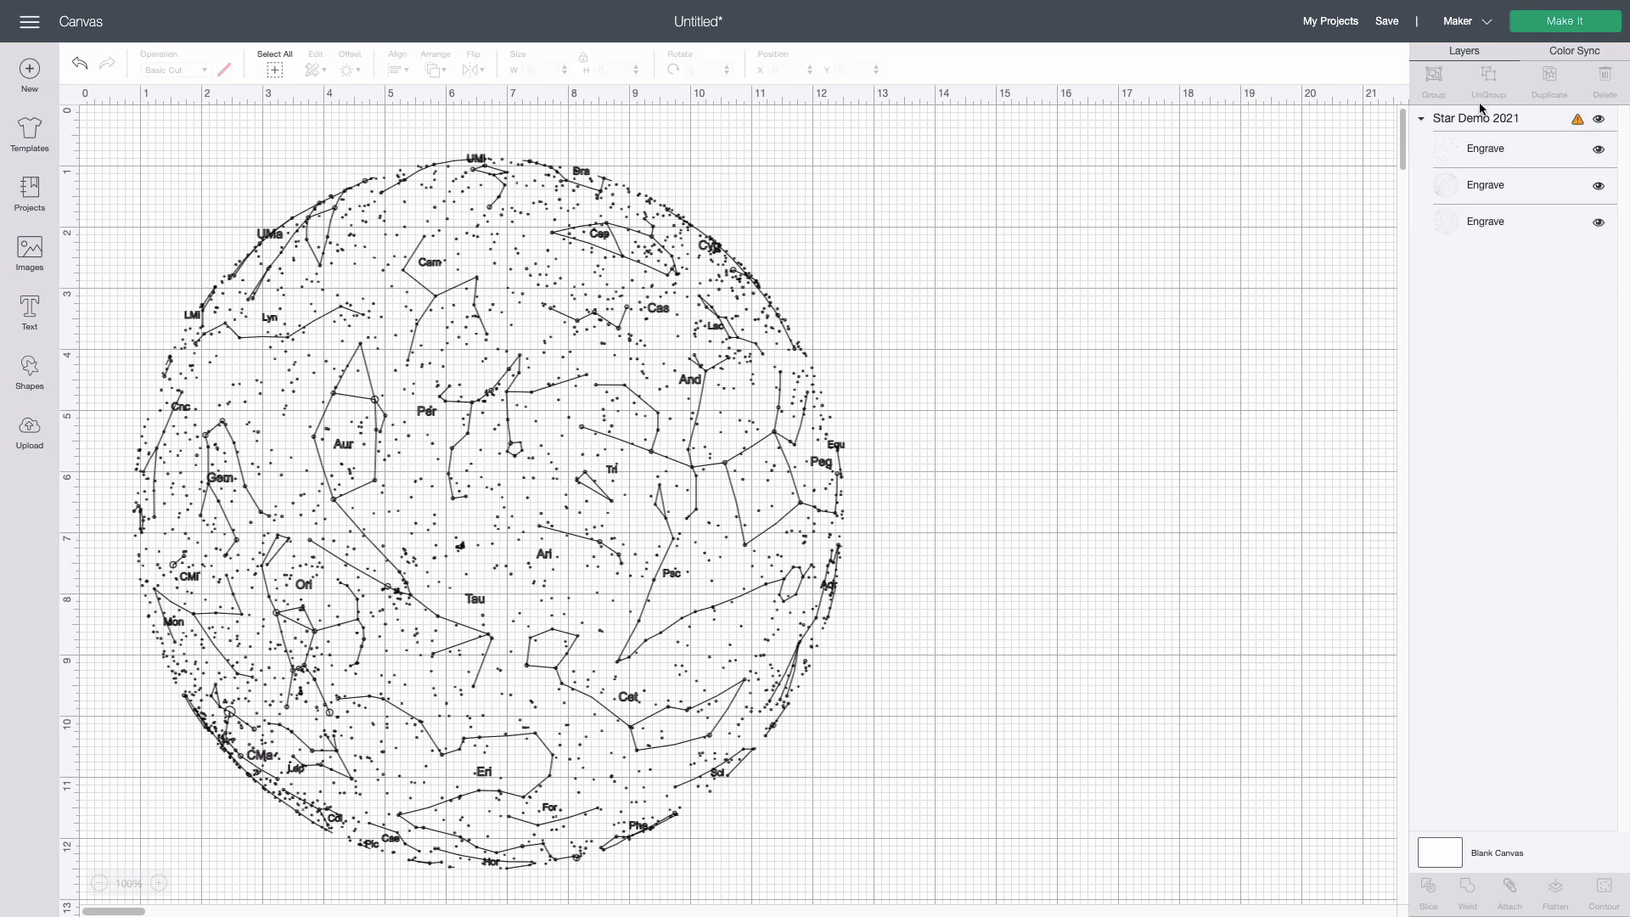
Attach all the Star Demo 2021 layers together and flip the attached star map horizontally
click(1492, 119)
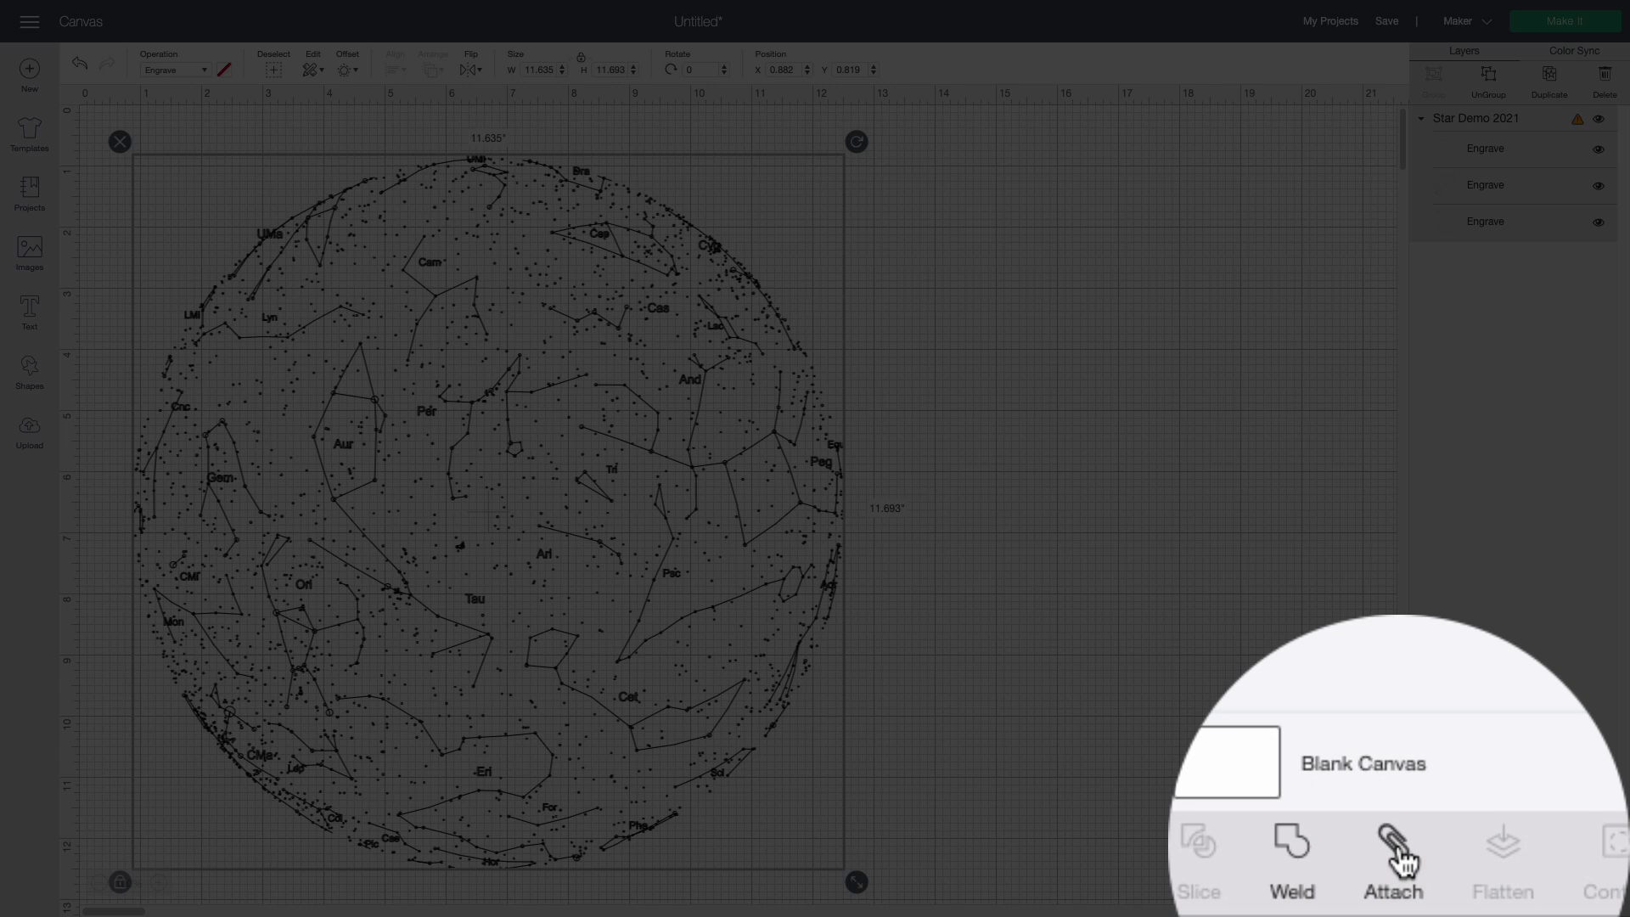
click(1509, 888)
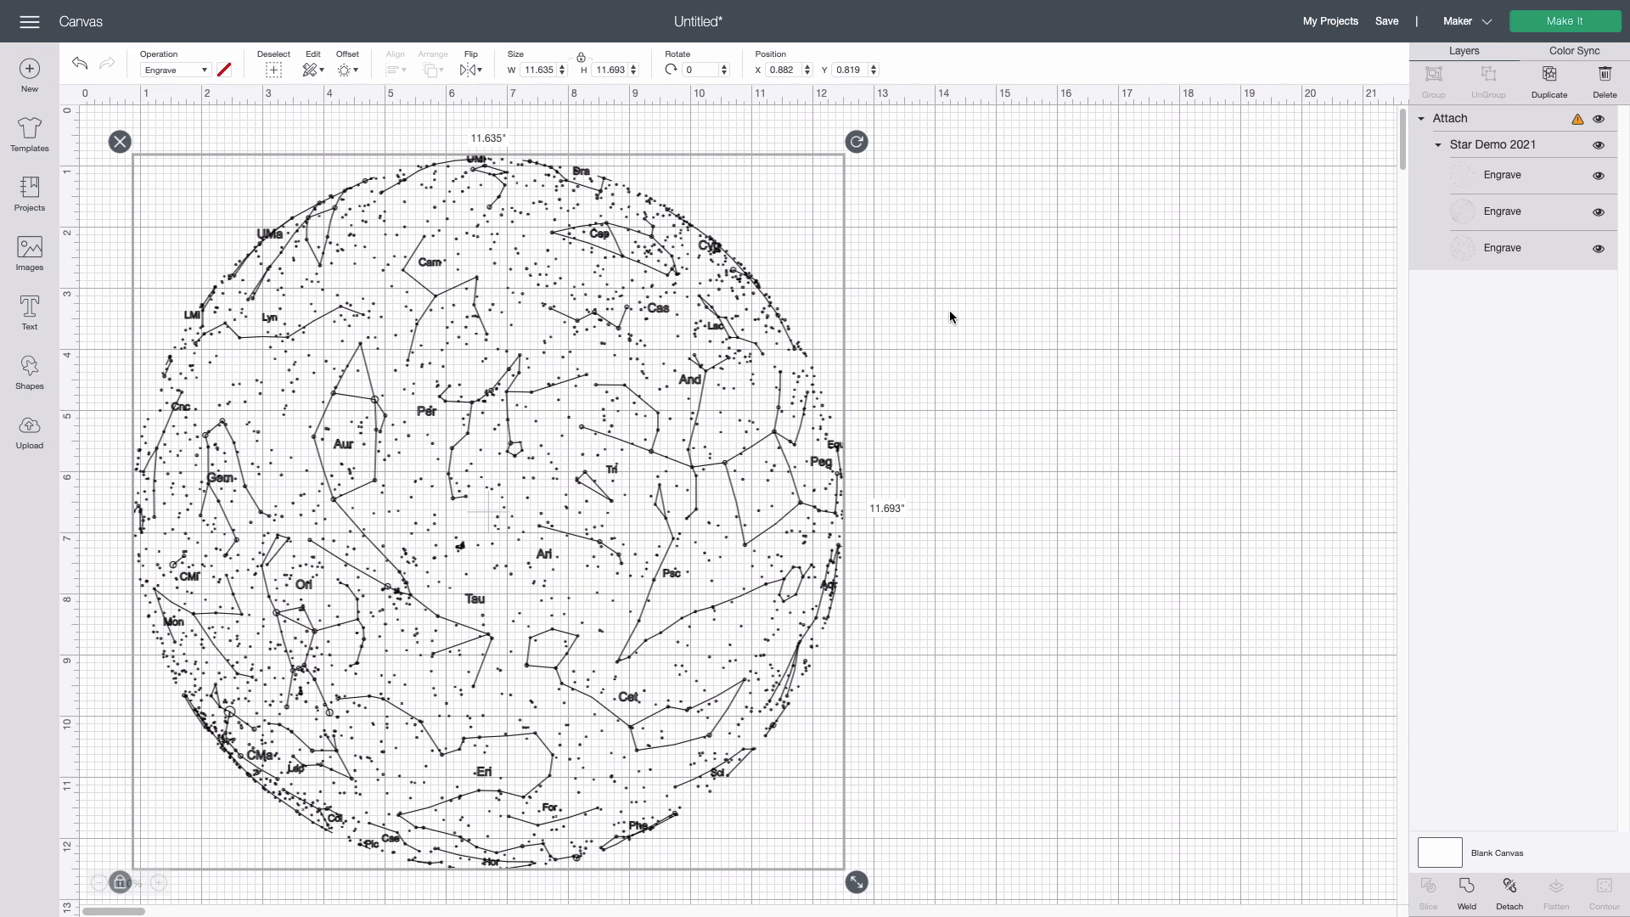
click(468, 69)
click(481, 95)
click(883, 340)
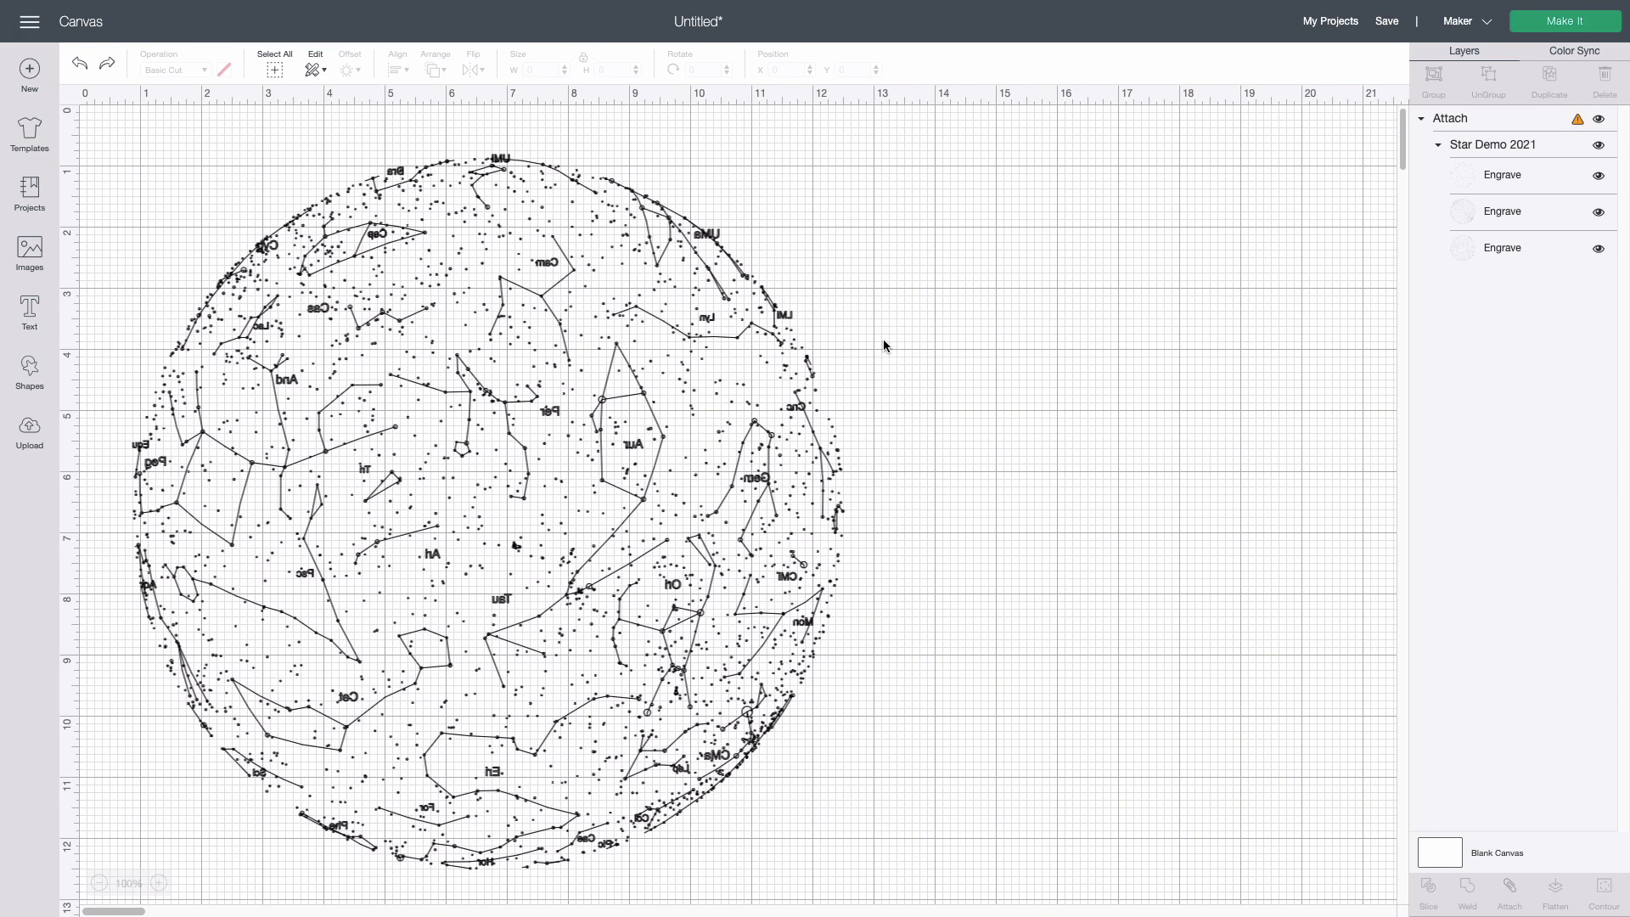
Paste the copied blue globe-shaped base onto the canvas and send it to the back behind the star map
right_click(844, 270)
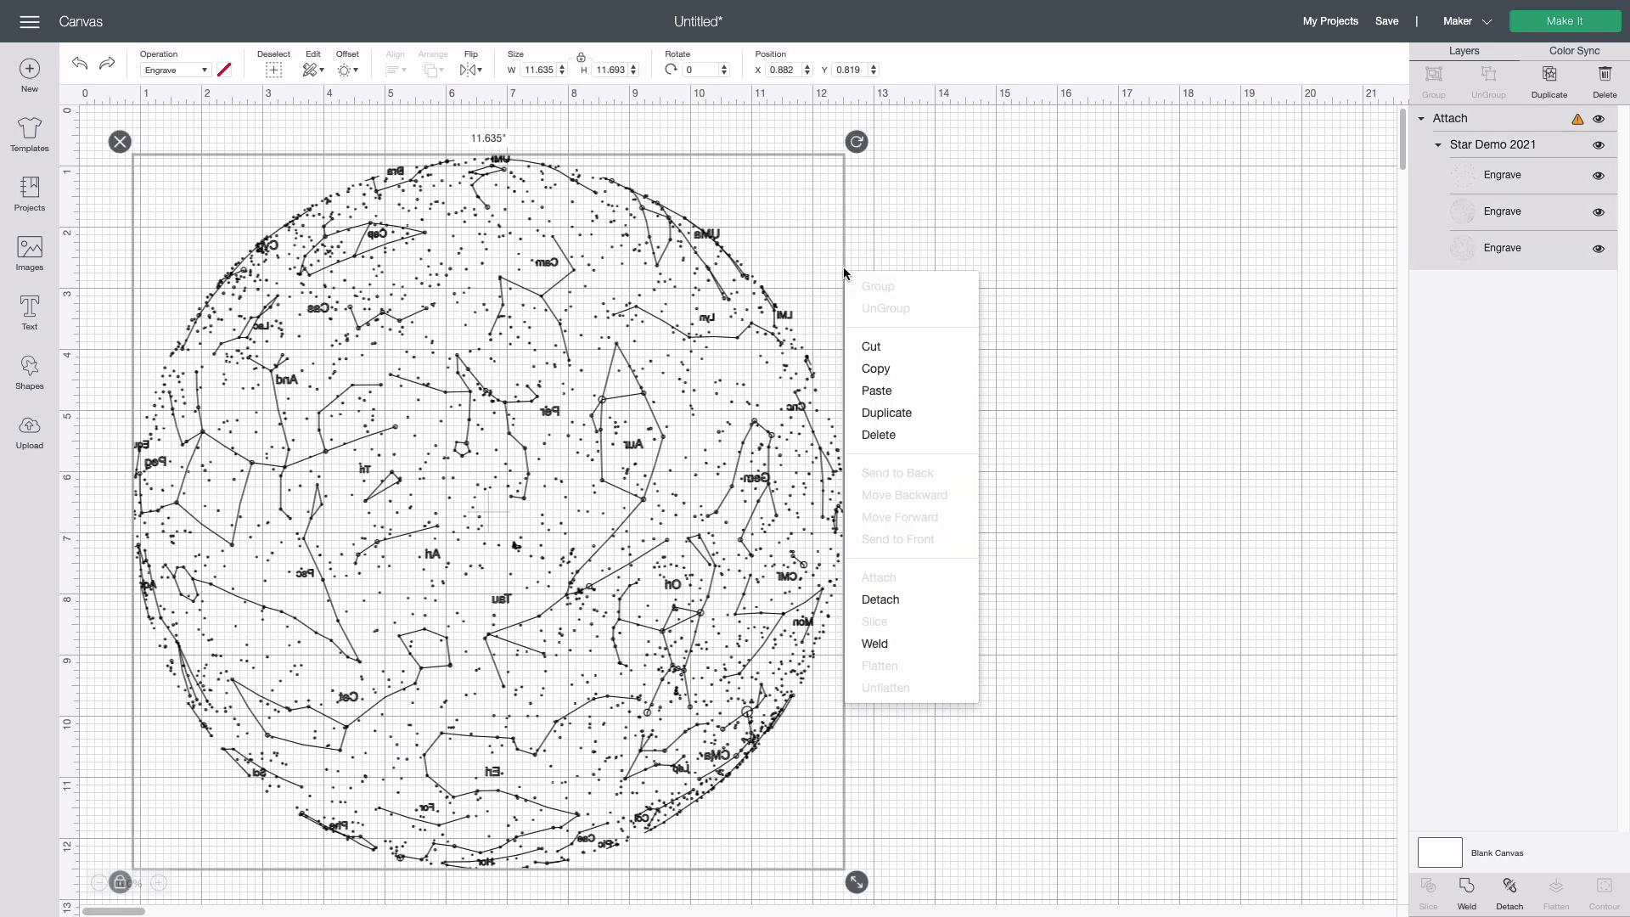
click(937, 388)
right_click(389, 366)
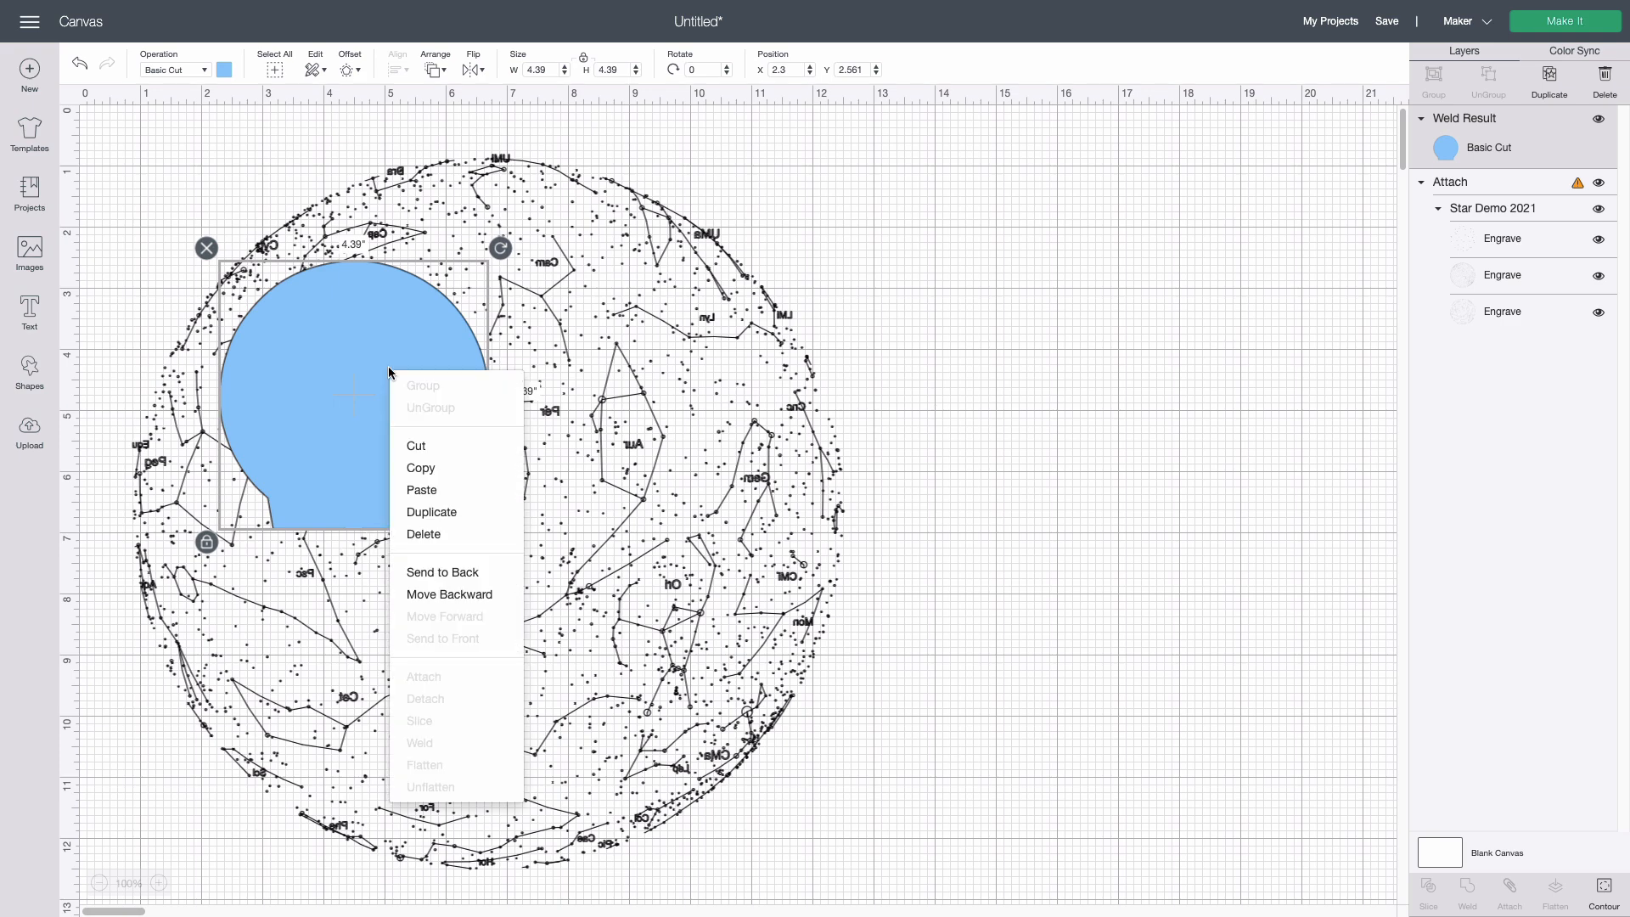
click(446, 571)
Scale the star map to about 4.0 by 4.02 inches and position it inside the round part of the blue base shape
click(691, 510)
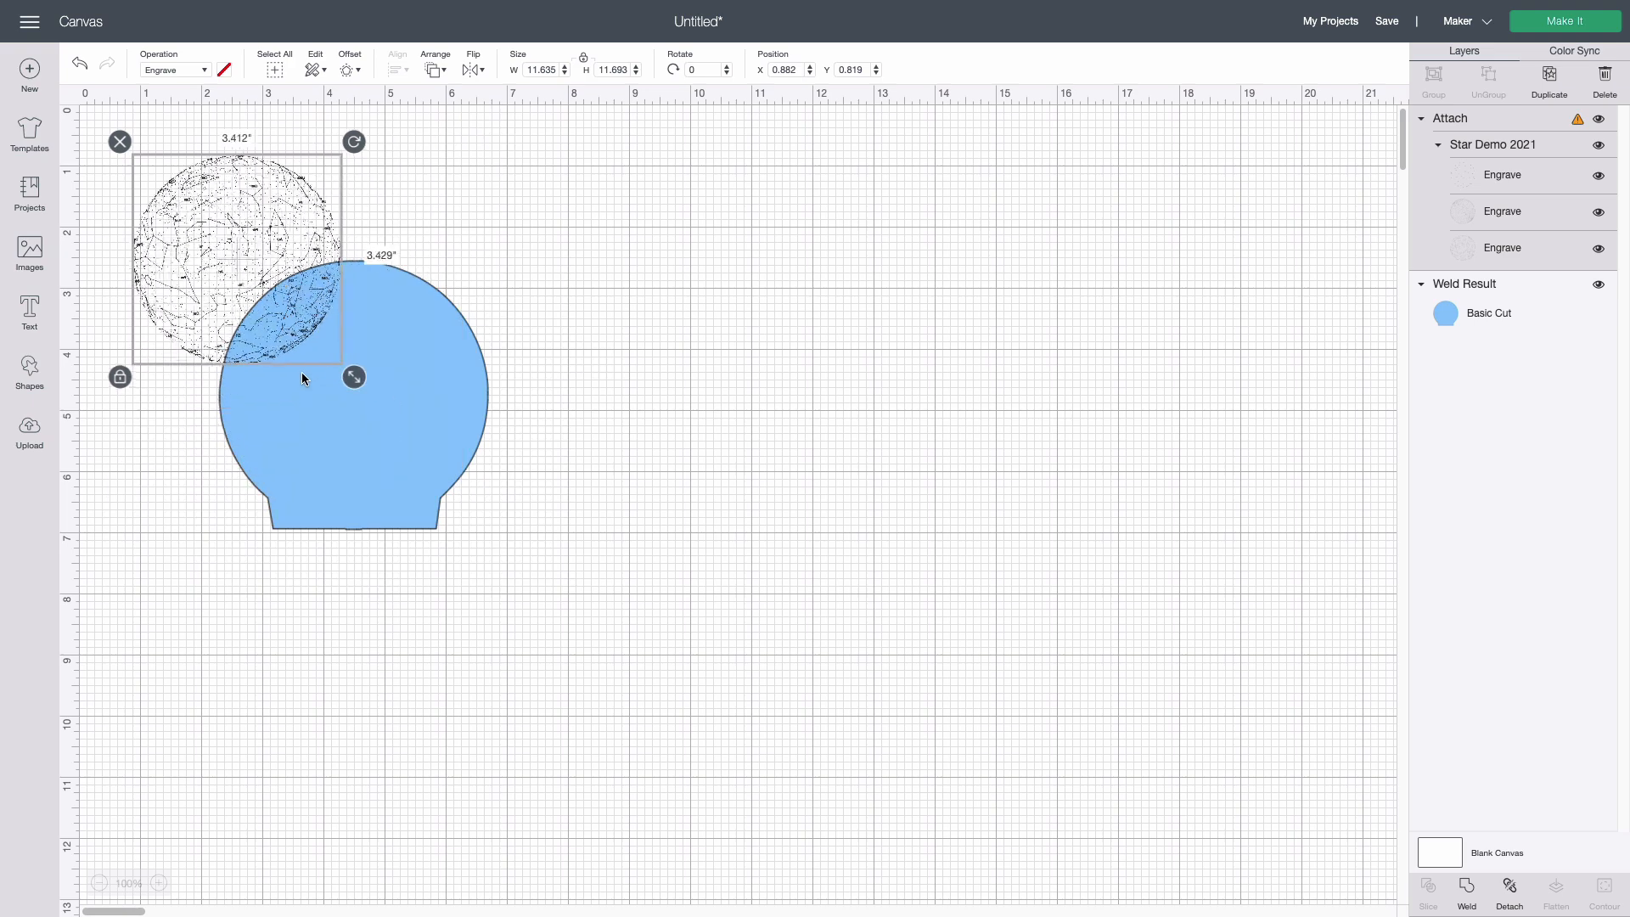
drag(264, 319, 354, 426)
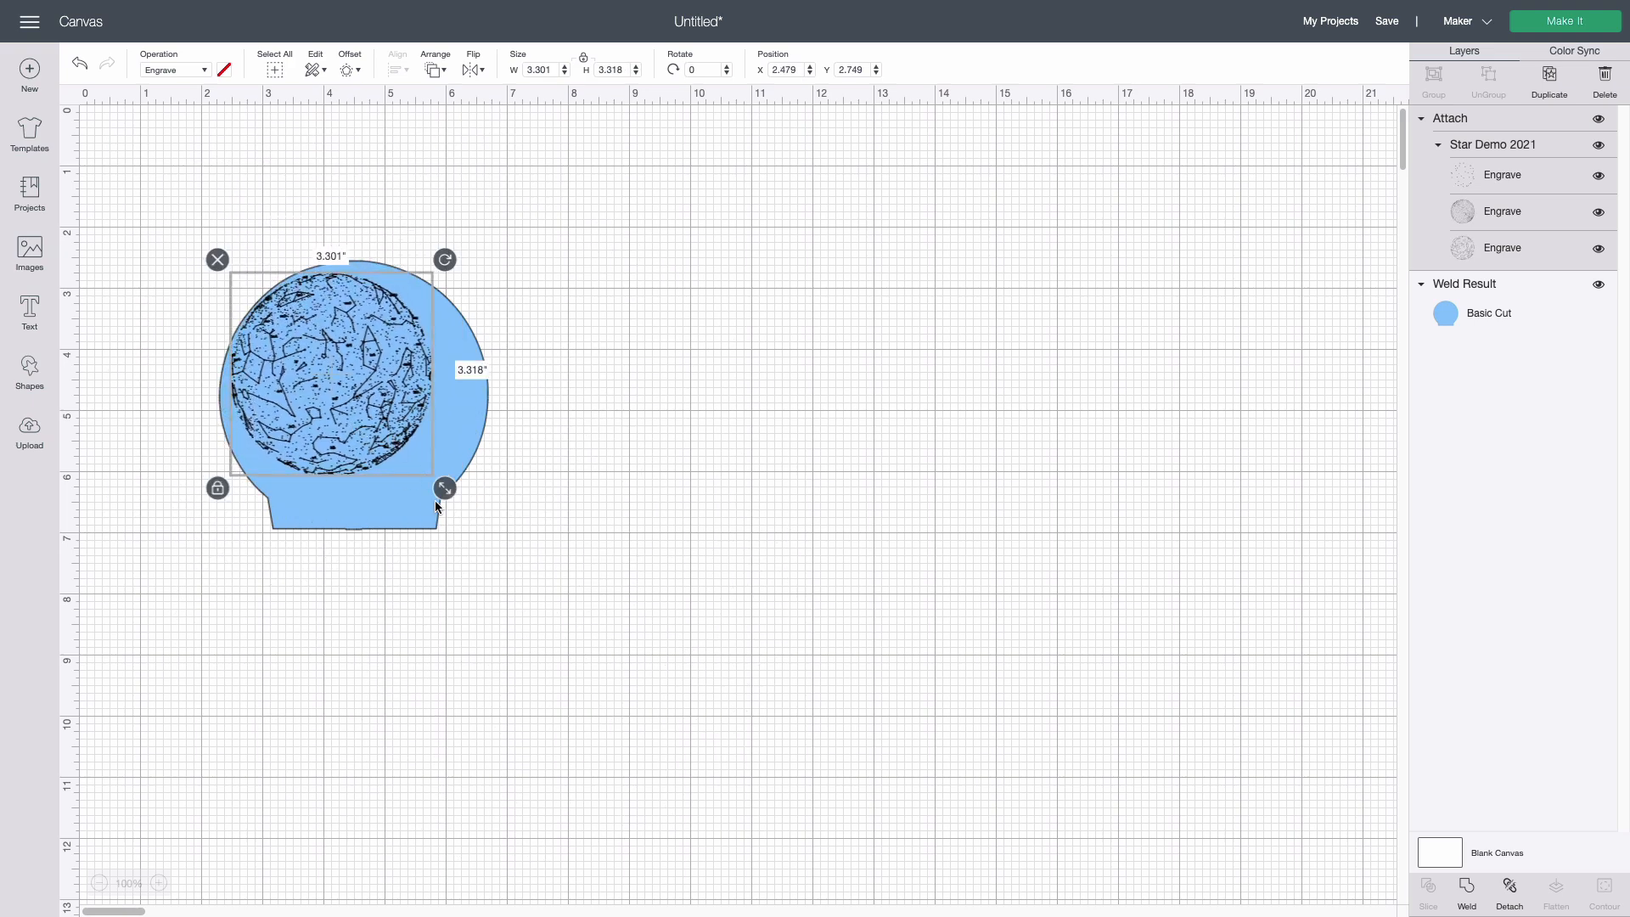
drag(444, 493, 473, 518)
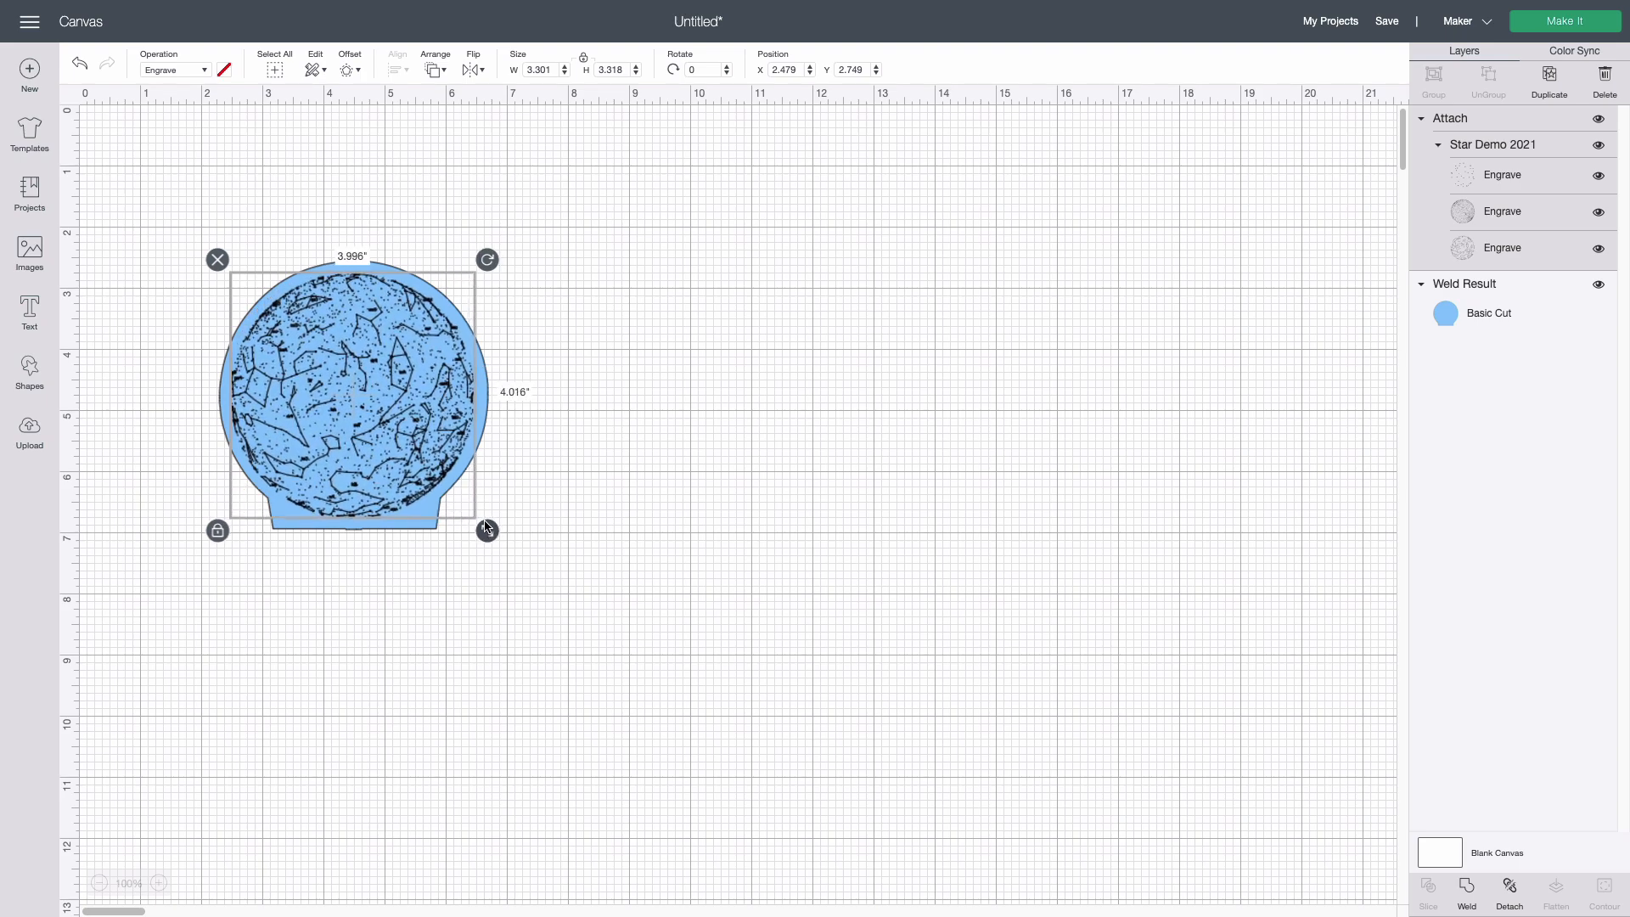